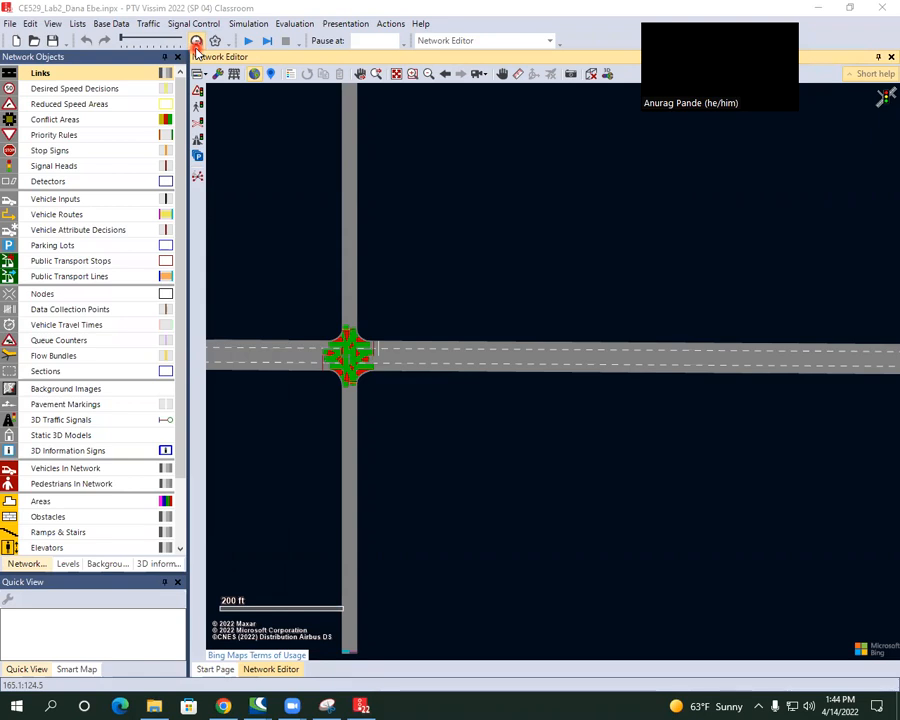
Set the number of runs to 5 in the simulation parameters and accept the settings.
left_click(257, 24)
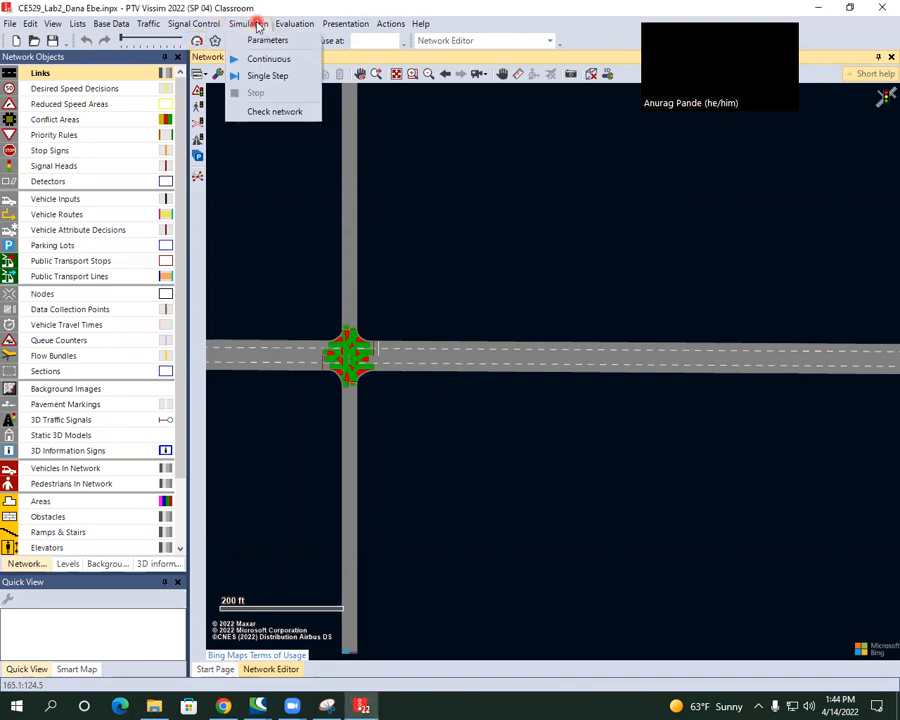
left_click(265, 41)
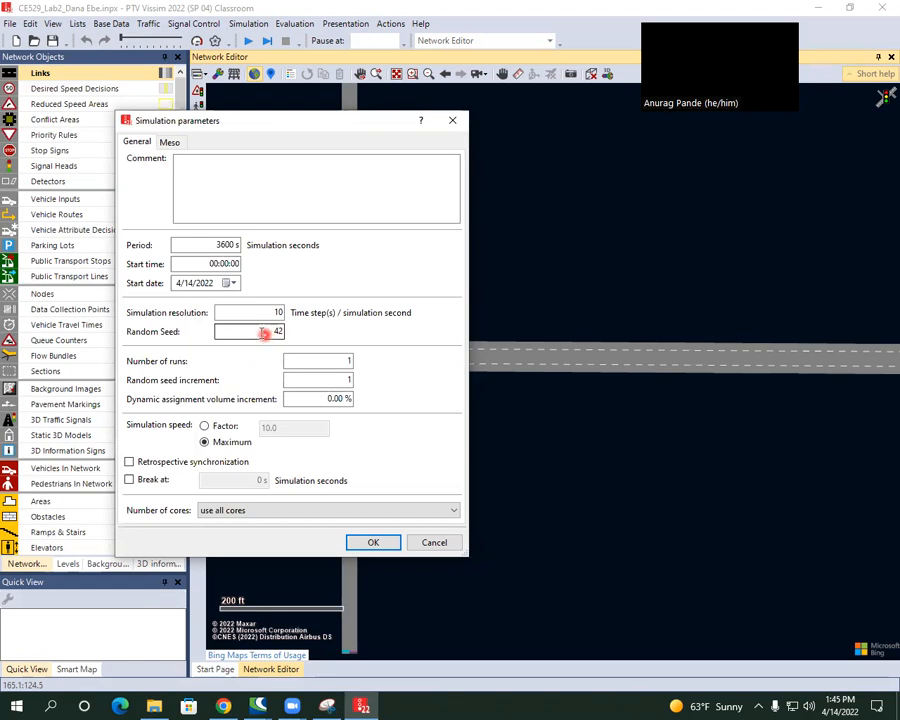
left_click_drag(260, 331, 277, 333)
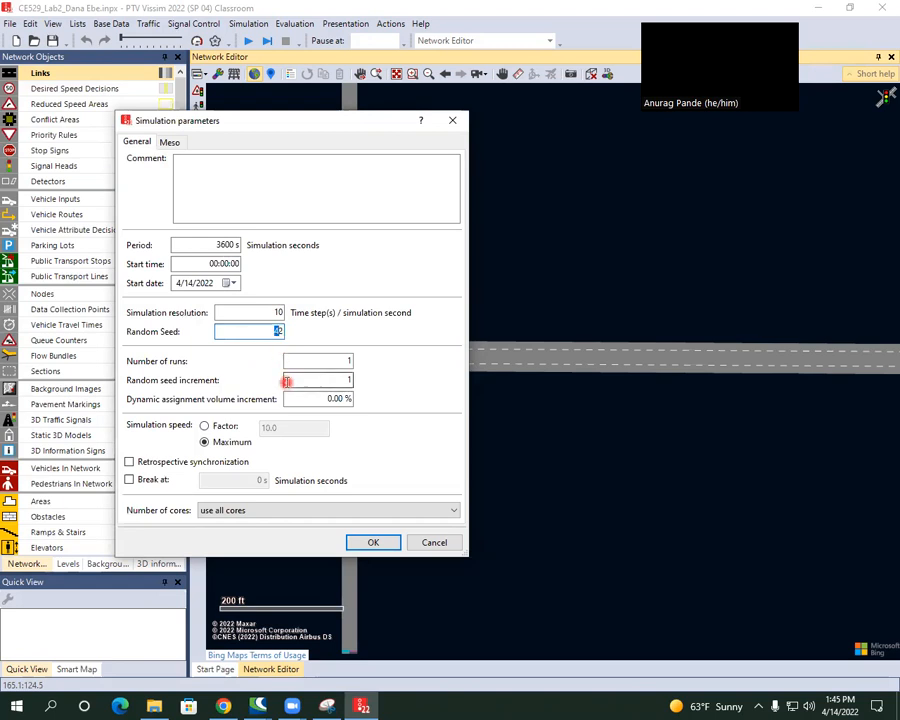
left_click(344, 360)
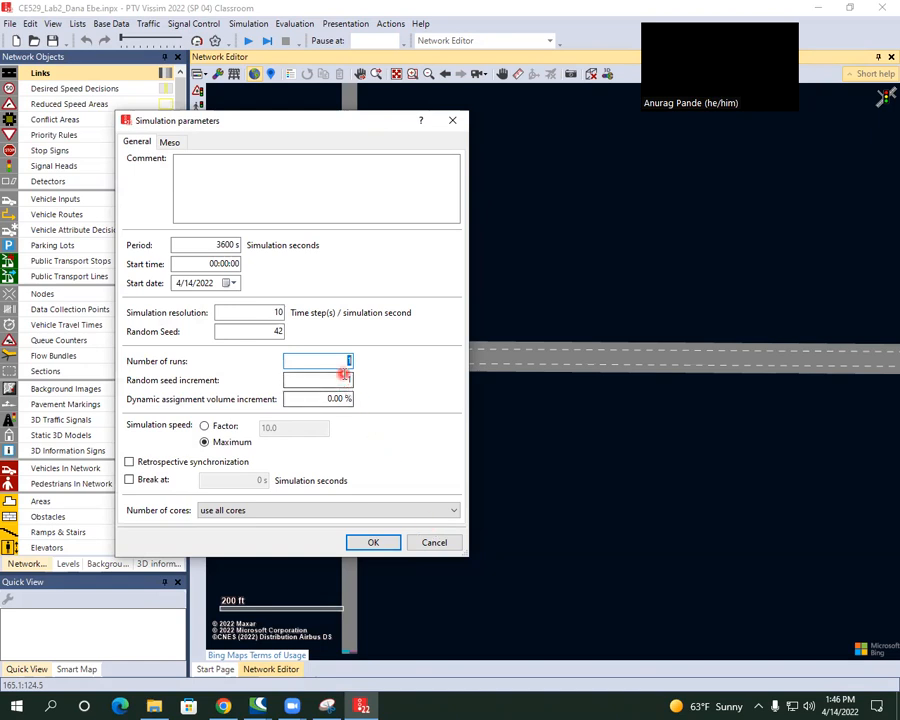
double_click(346, 363)
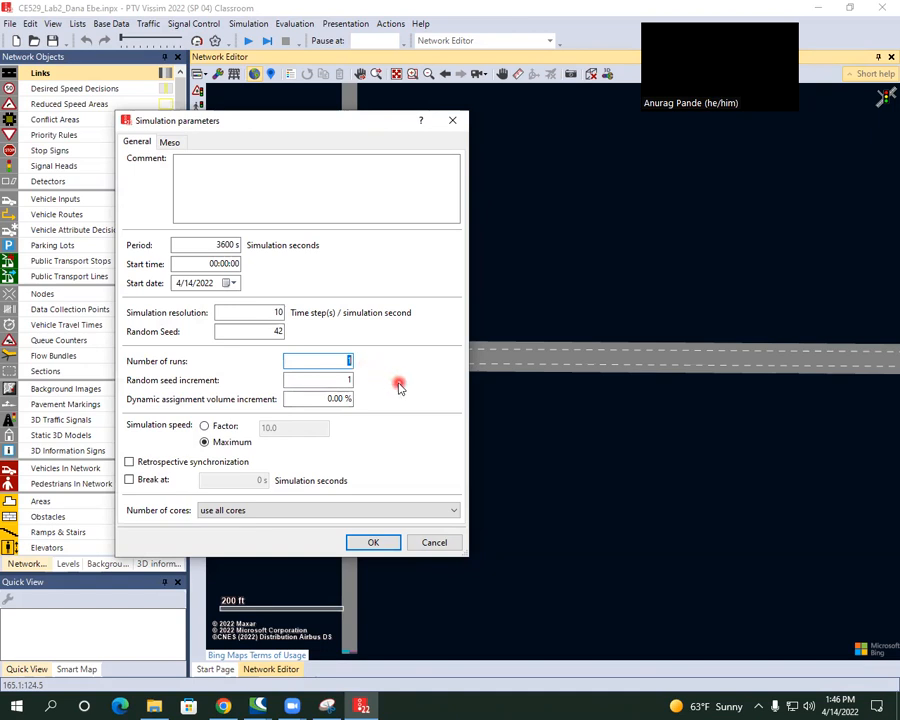
type("5")
key("Tab")
double_click(349, 380)
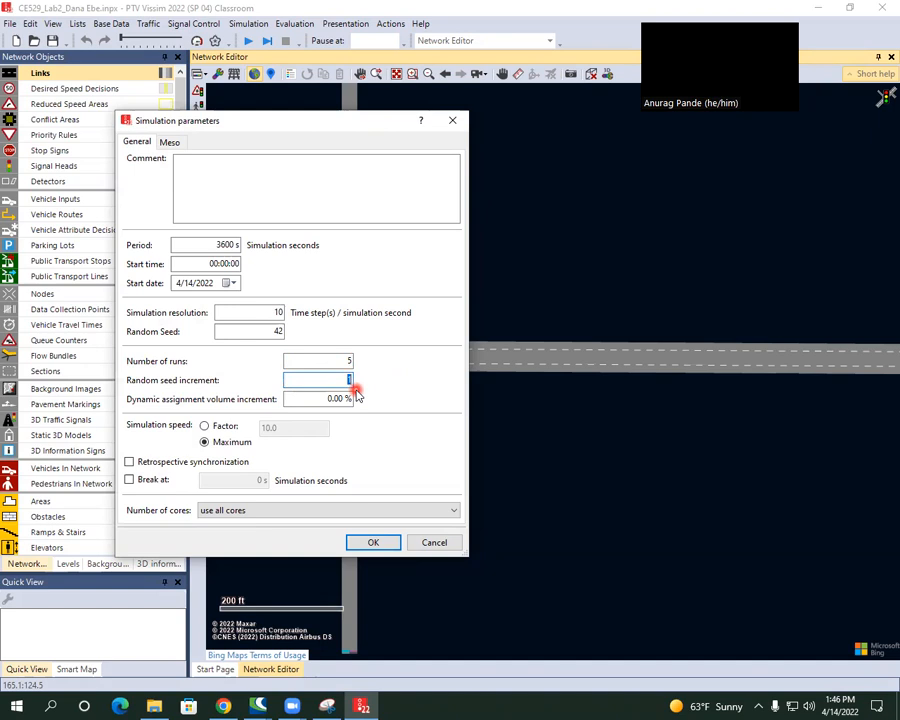
double_click(350, 362)
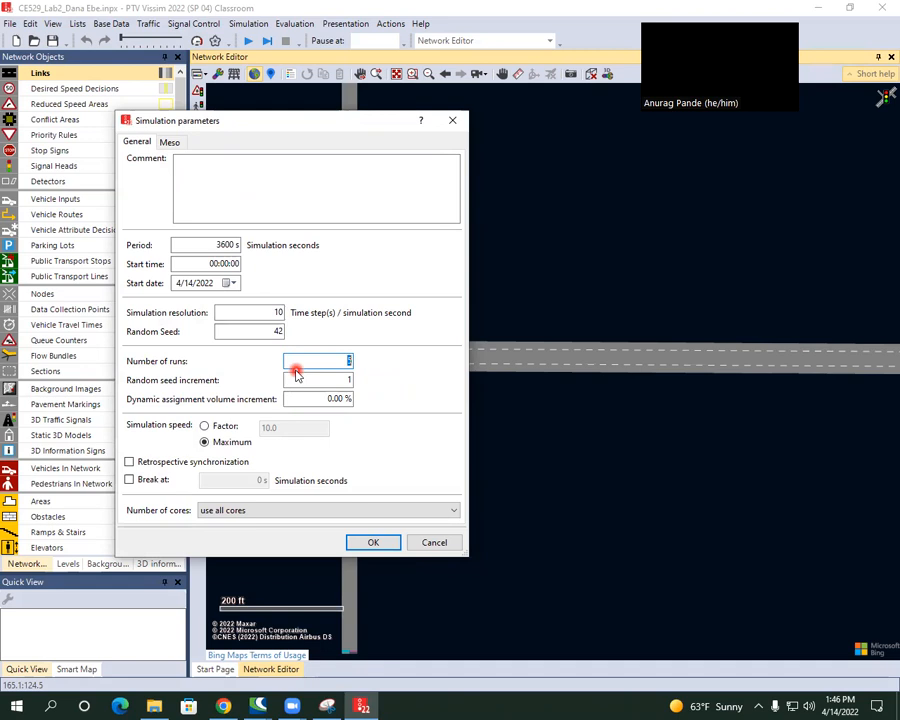
left_click(346, 361)
type("5")
left_click(372, 543)
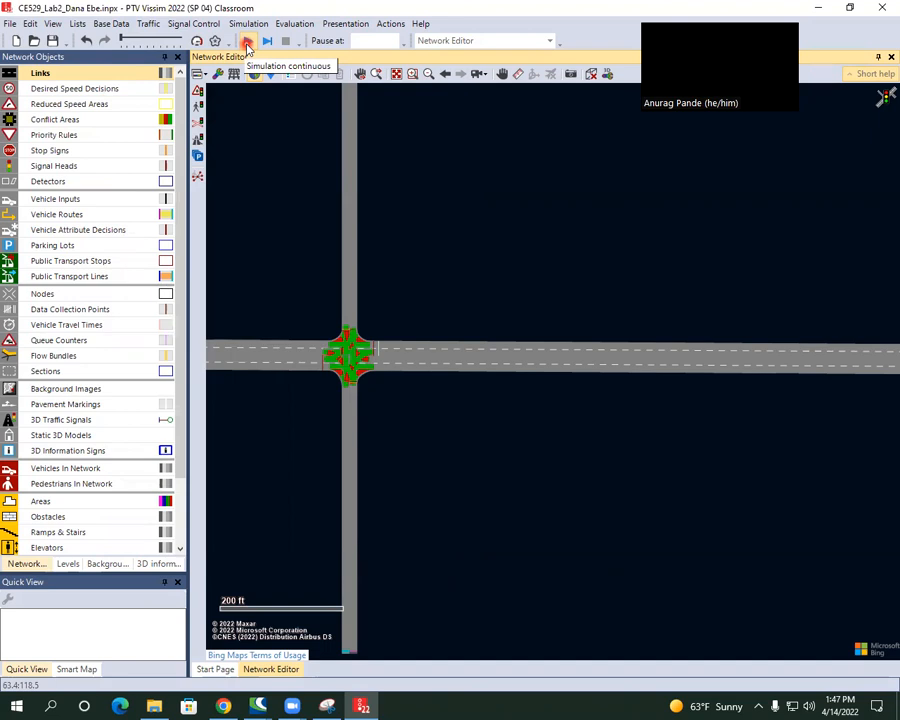
Activate static vehicle routes and examine the routing decision at the western end of Main Street.
left_click(247, 42)
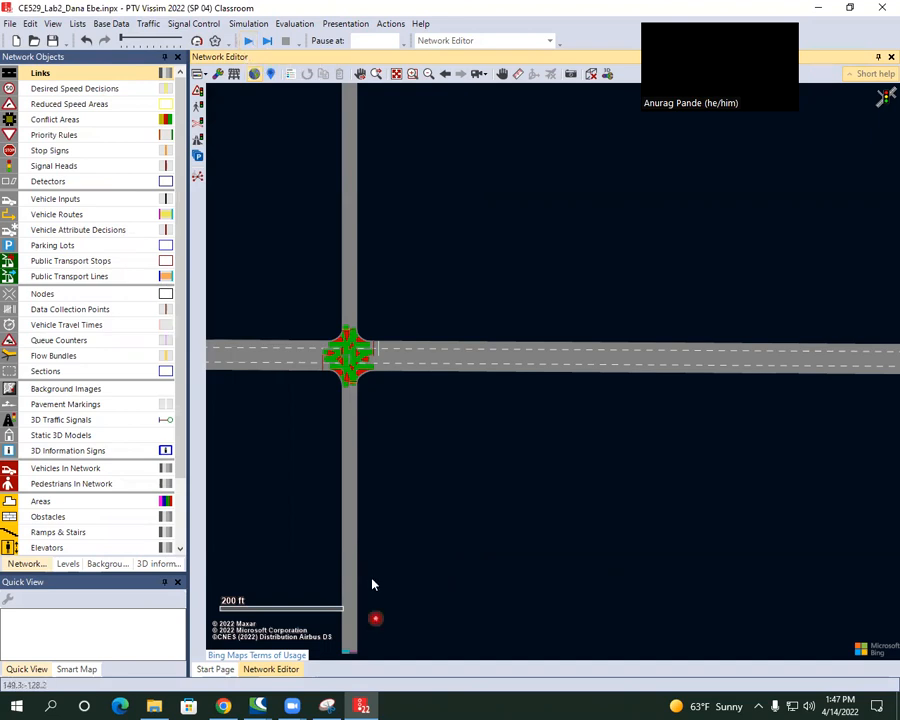
left_click(62, 199)
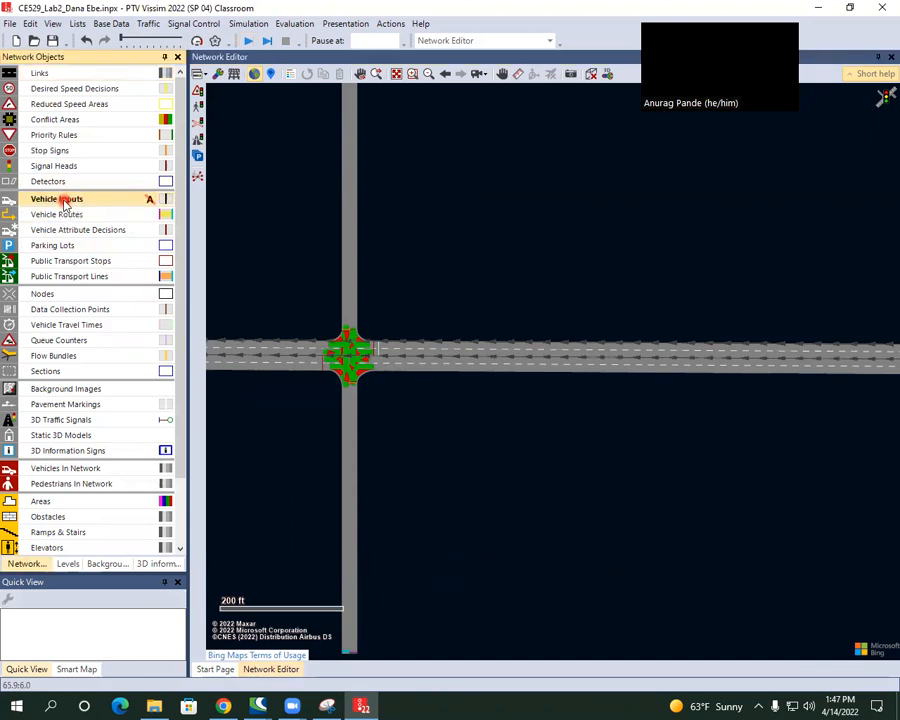
left_click(64, 216)
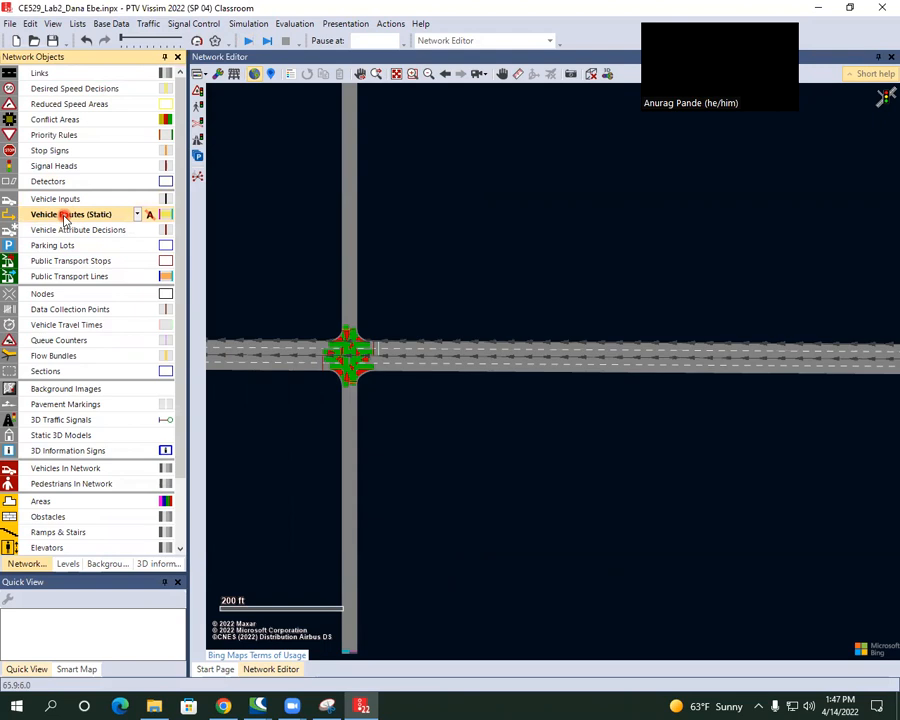
left_click(601, 705)
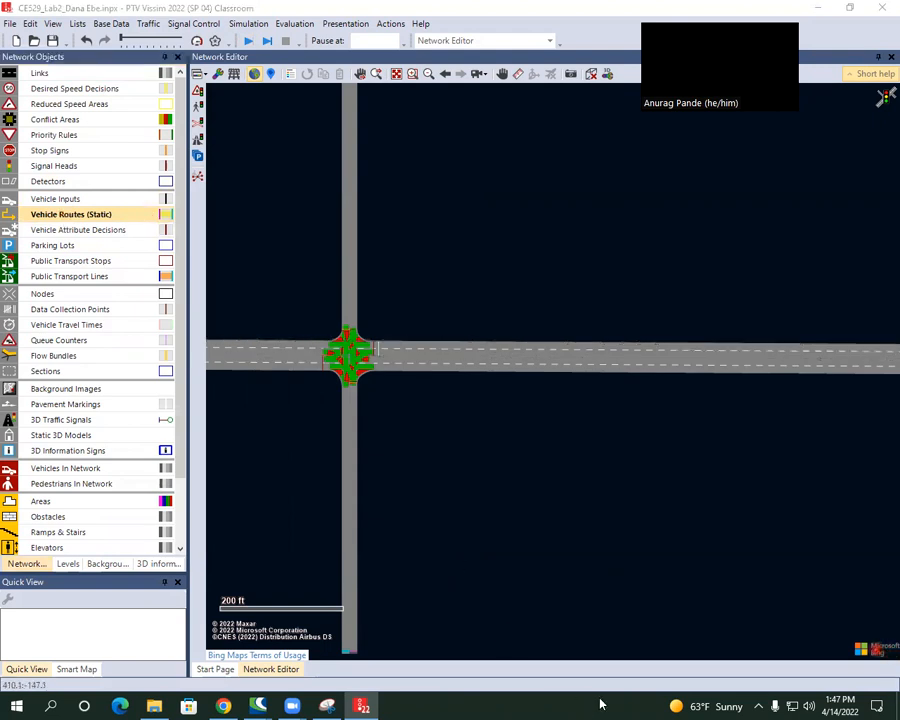
left_click(556, 7)
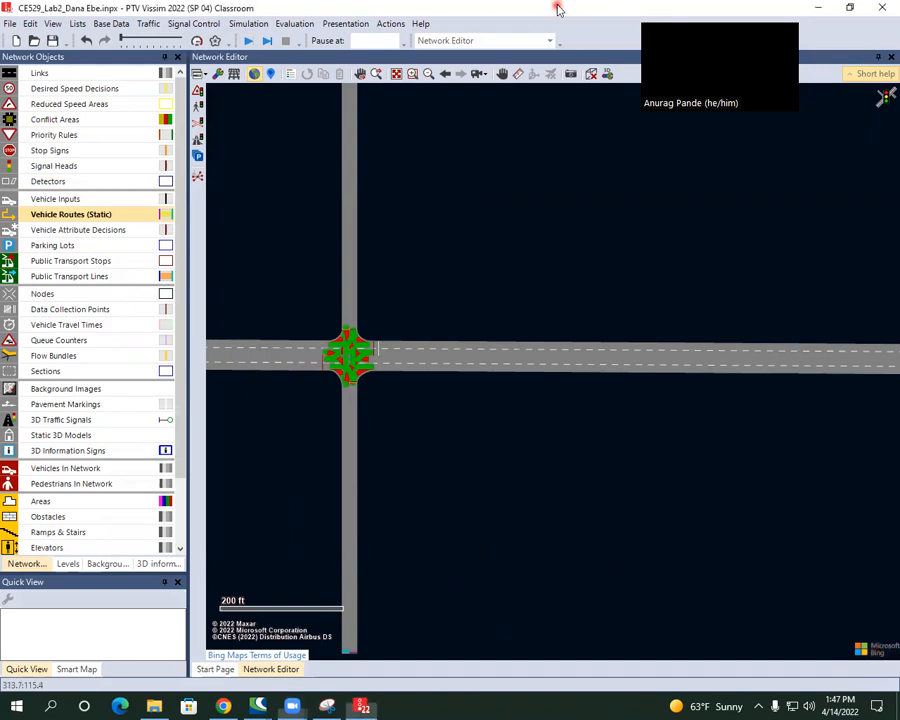
left_click(316, 5)
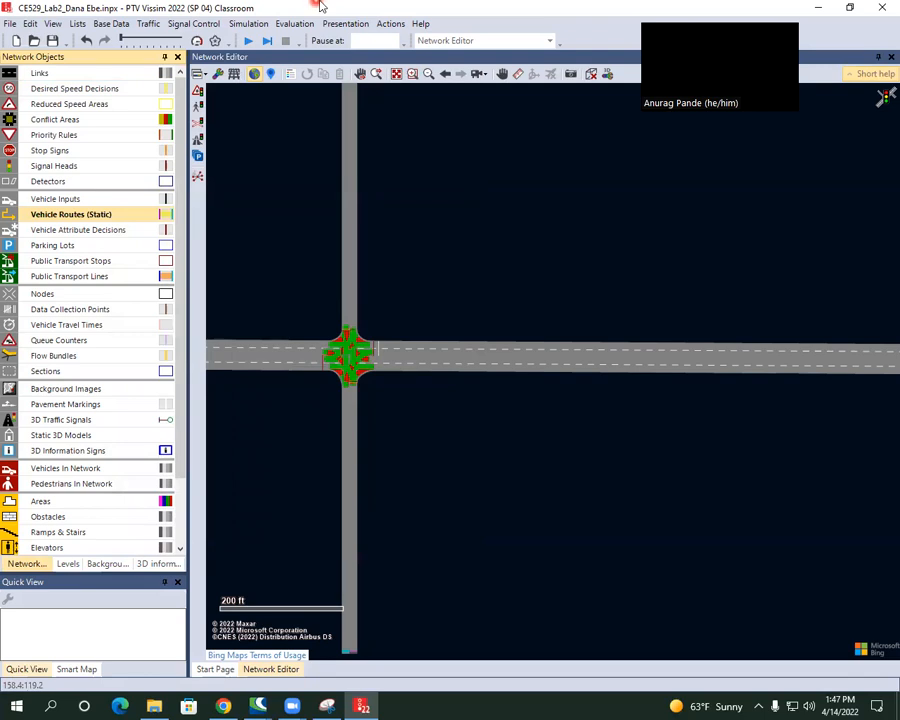
left_click_drag(254, 446, 539, 439)
left_click_drag(295, 463, 458, 436)
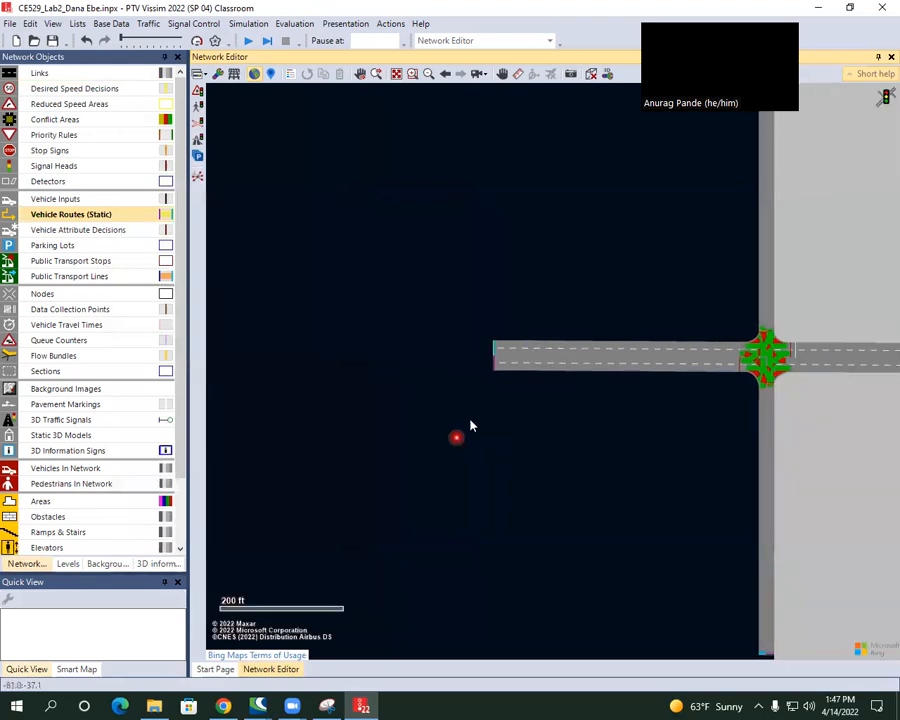
scroll(498, 366, "up", 3)
scroll(498, 370, "up", 3)
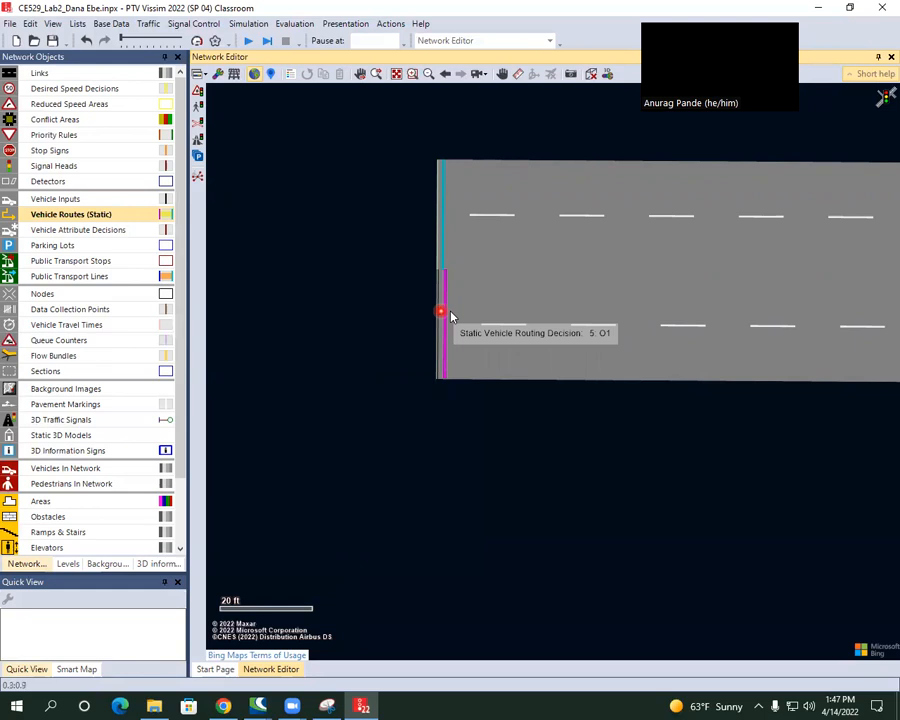
left_click_drag(570, 495, 275, 467)
left_click_drag(615, 464, 340, 459)
left_click_drag(822, 502, 496, 491)
right_click(83, 220)
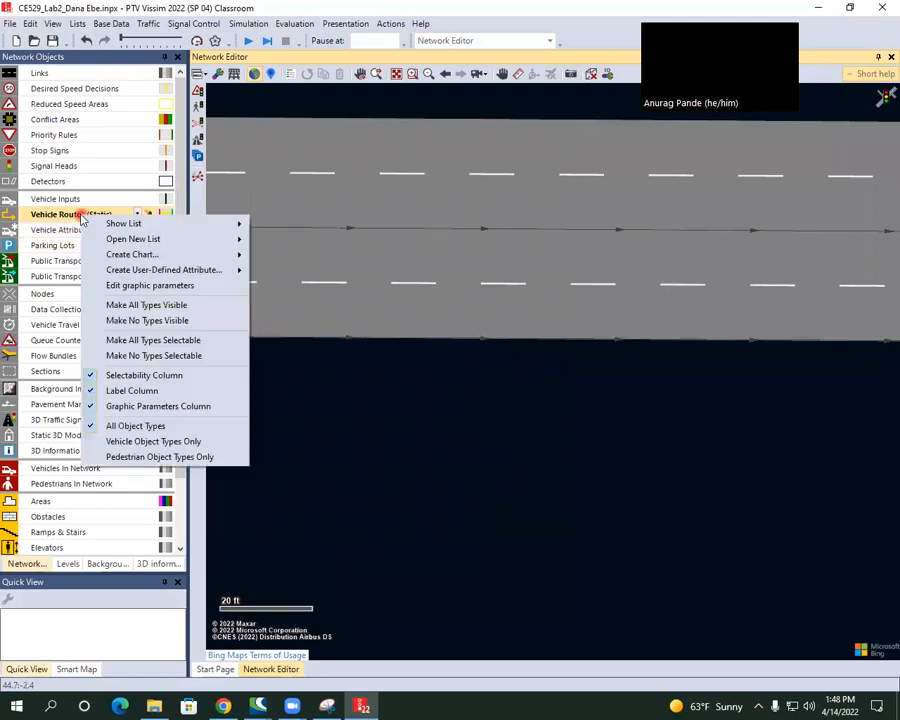
mouse_move(100, 224)
left_click(92, 203)
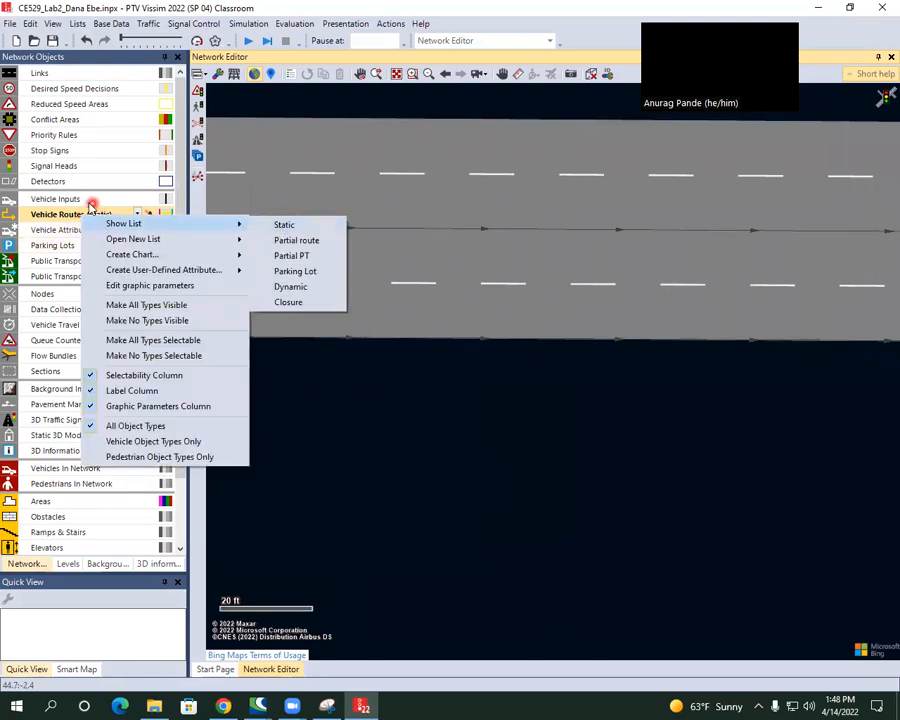
Show the vehicle inputs list and select the Ex 01 input on Main Street.
right_click(88, 202)
left_click(154, 213)
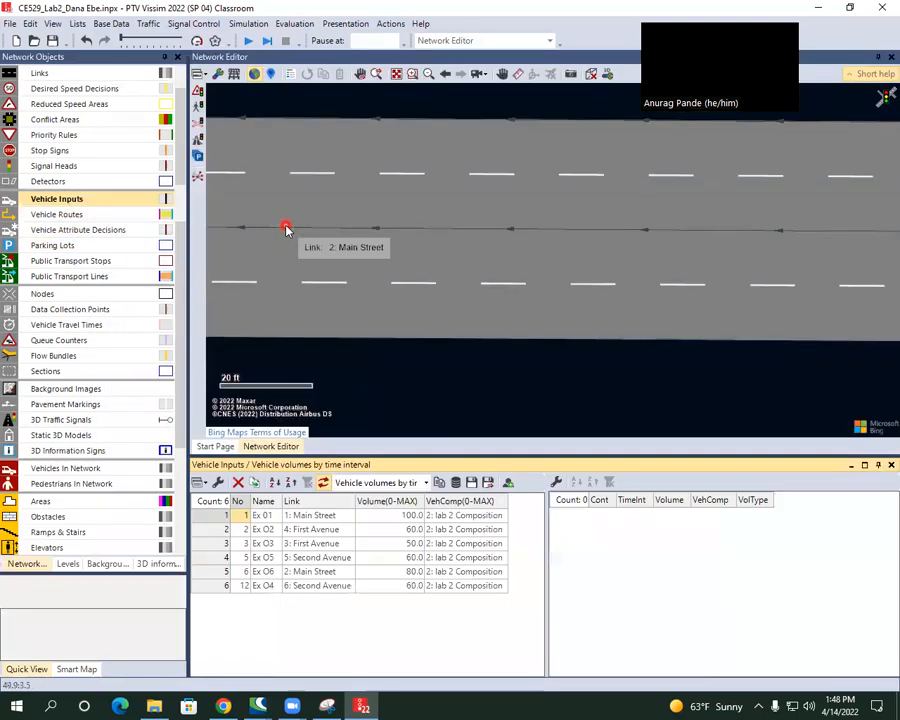
left_click(214, 518)
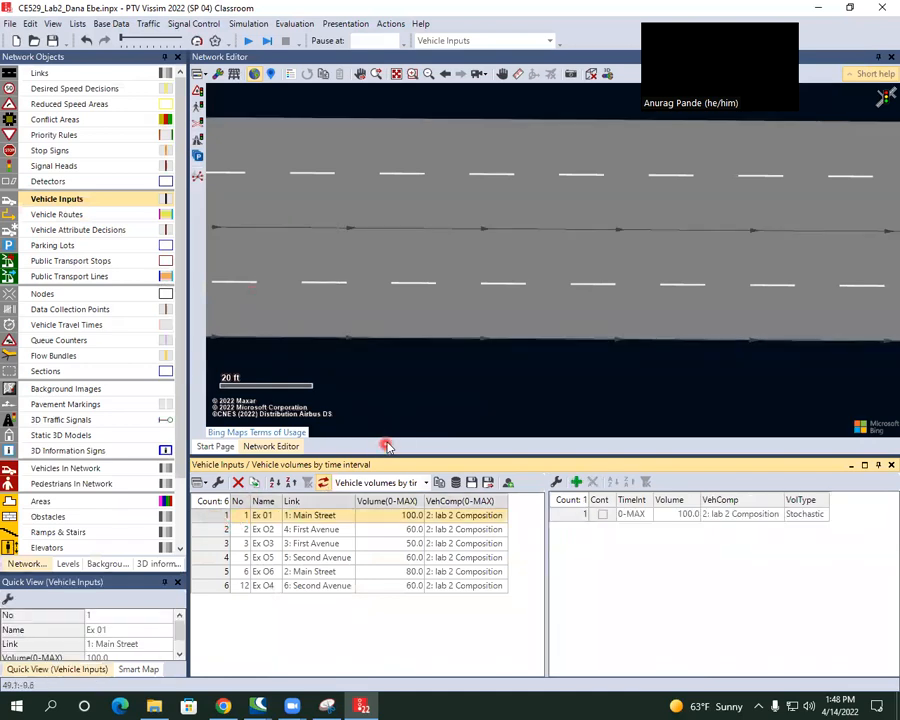
scroll(434, 341, "down", 3)
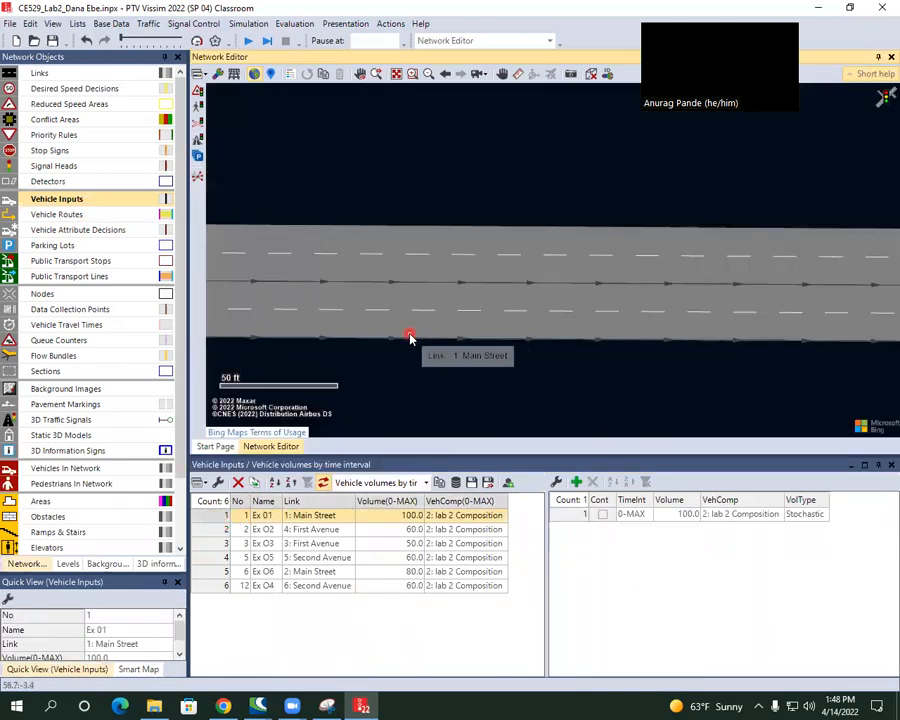
left_click(295, 64)
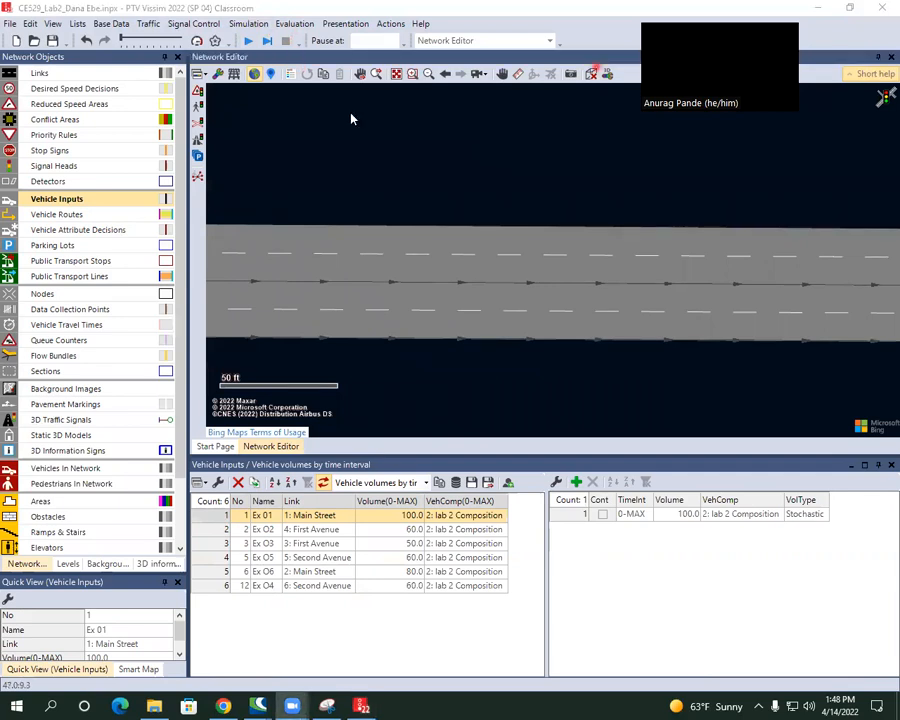
left_click(250, 76)
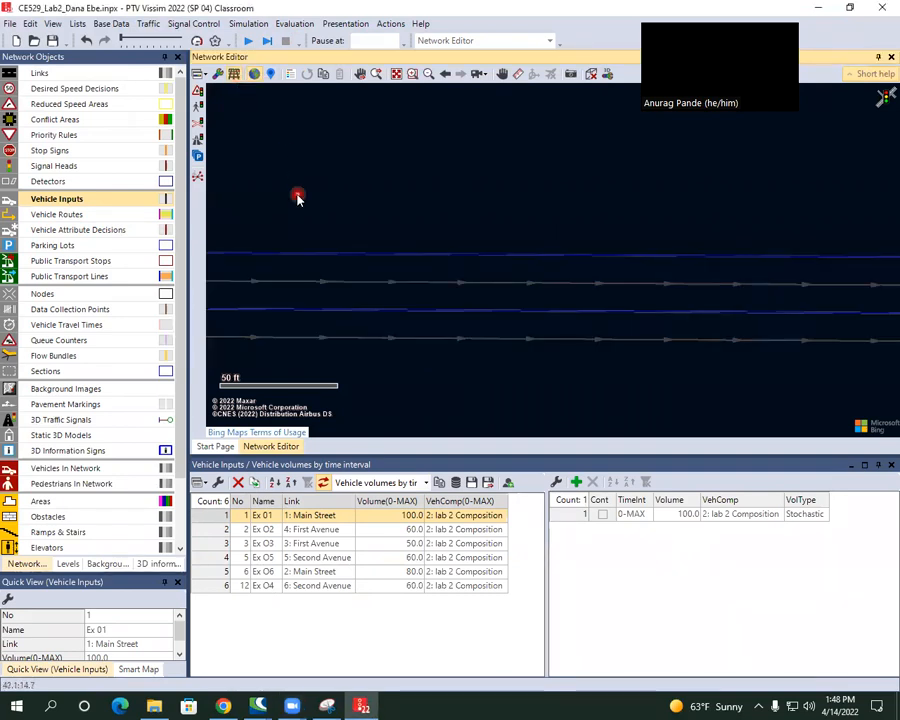
left_click(218, 74)
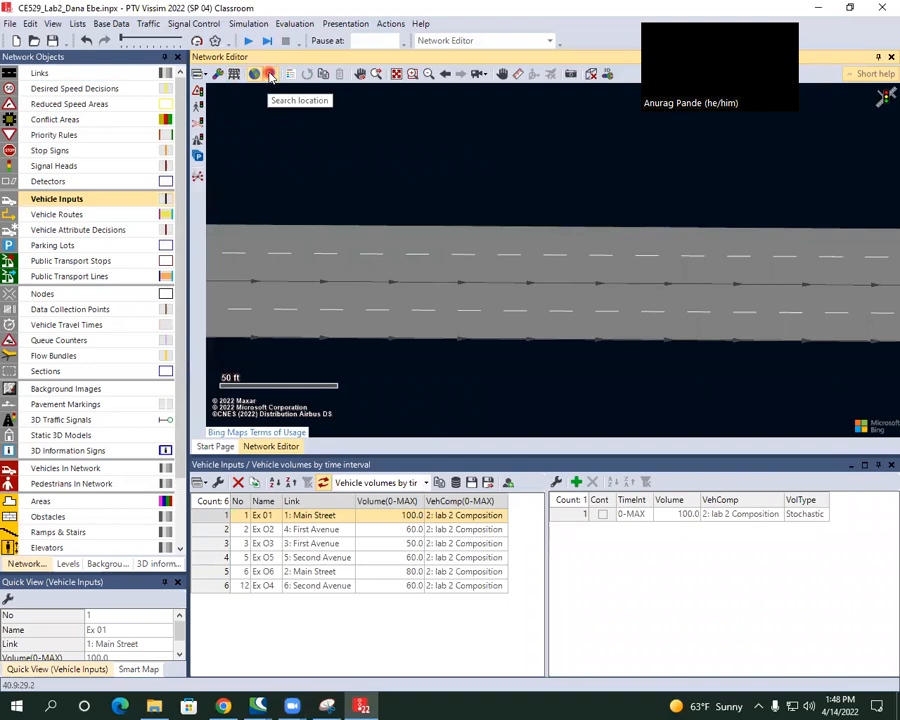
Display the entire network and check which links the vehicle inputs Ex 01, Ex O2 and Ex O3 belong to.
left_click(396, 73)
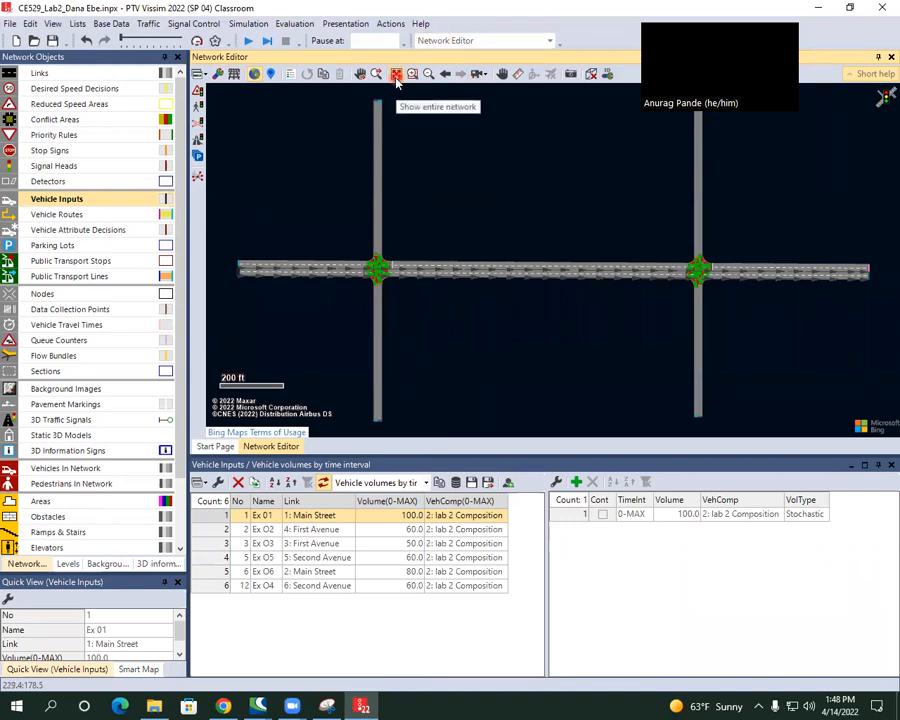
left_click(213, 516)
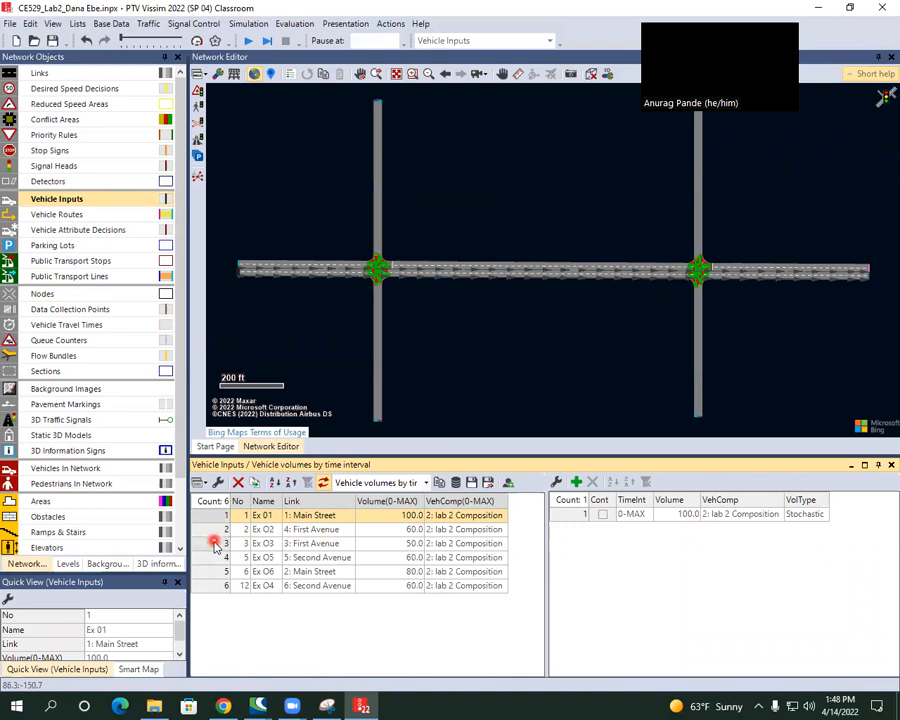
left_click(213, 530)
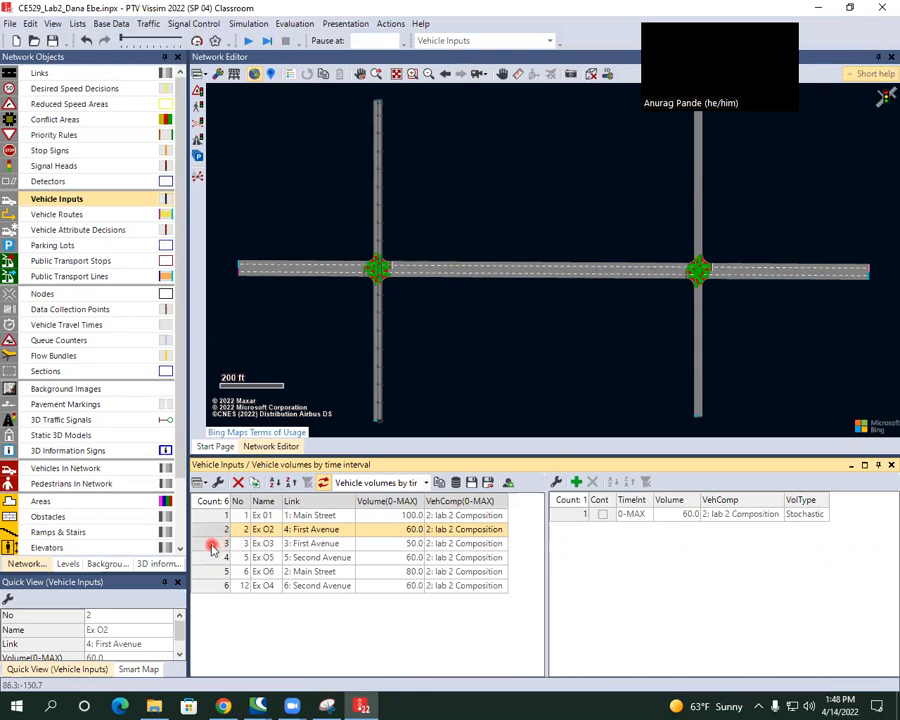
left_click(212, 546)
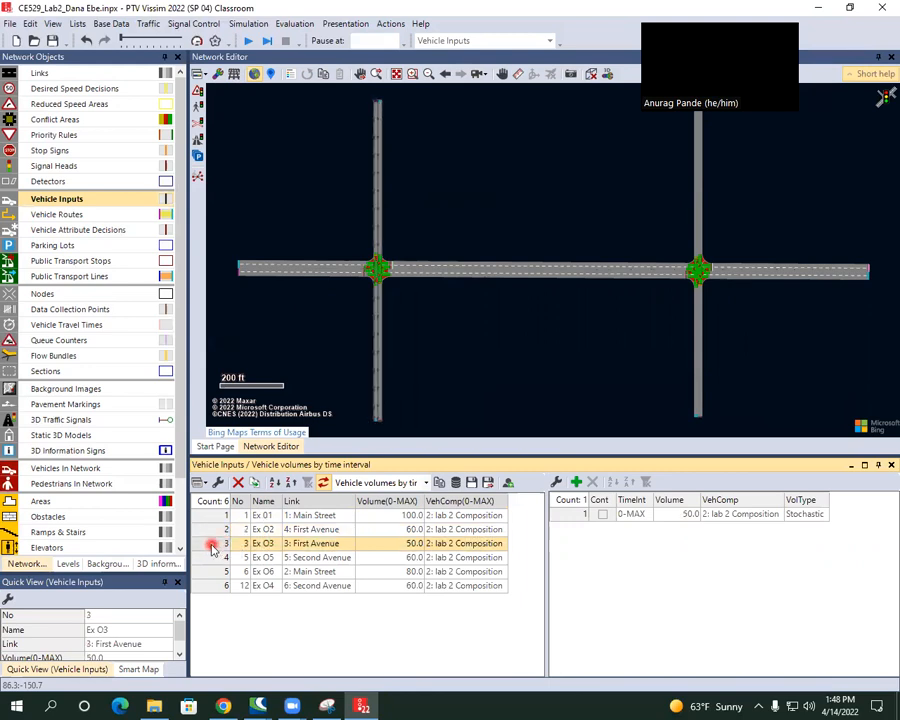
left_click(570, 515)
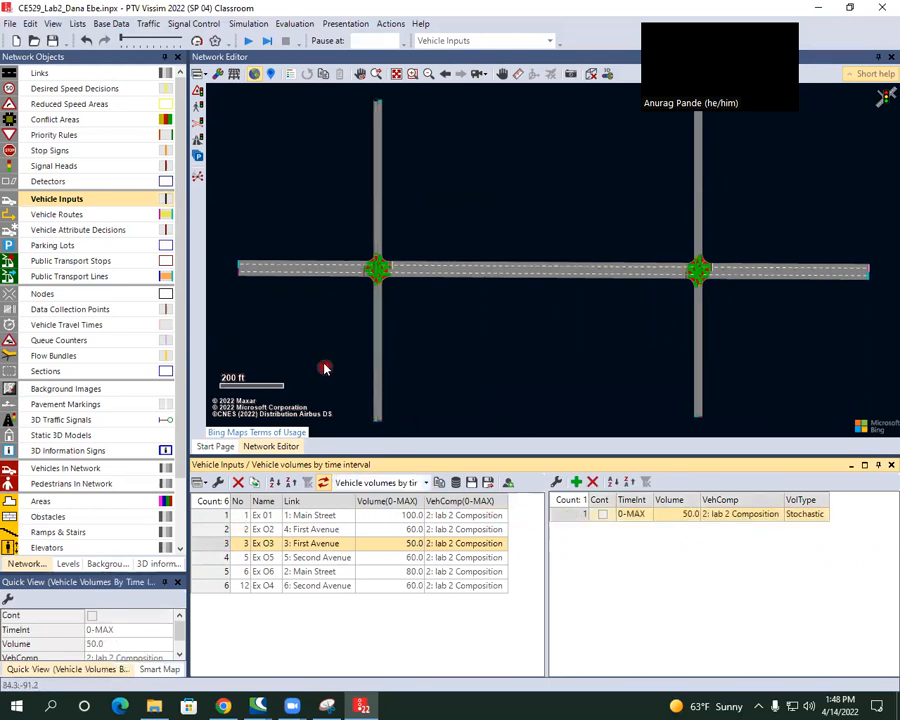
Inspect Main Street's western entry and review the volumes of vehicle inputs Ex O2 and Ex O3.
left_click(376, 394)
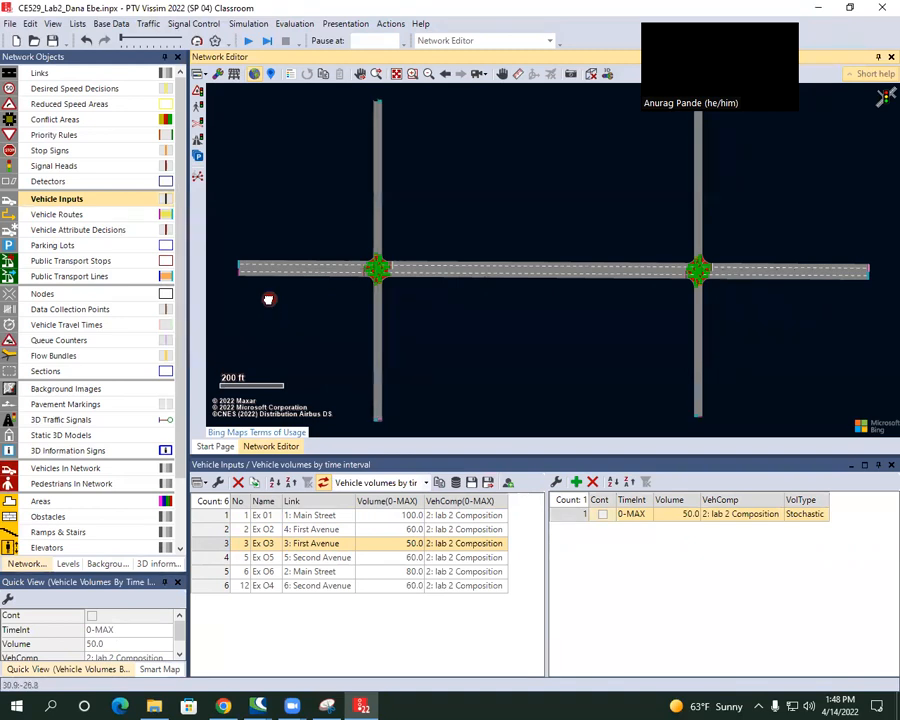
scroll(404, 284, "up", 5)
scroll(404, 284, "up", 5)
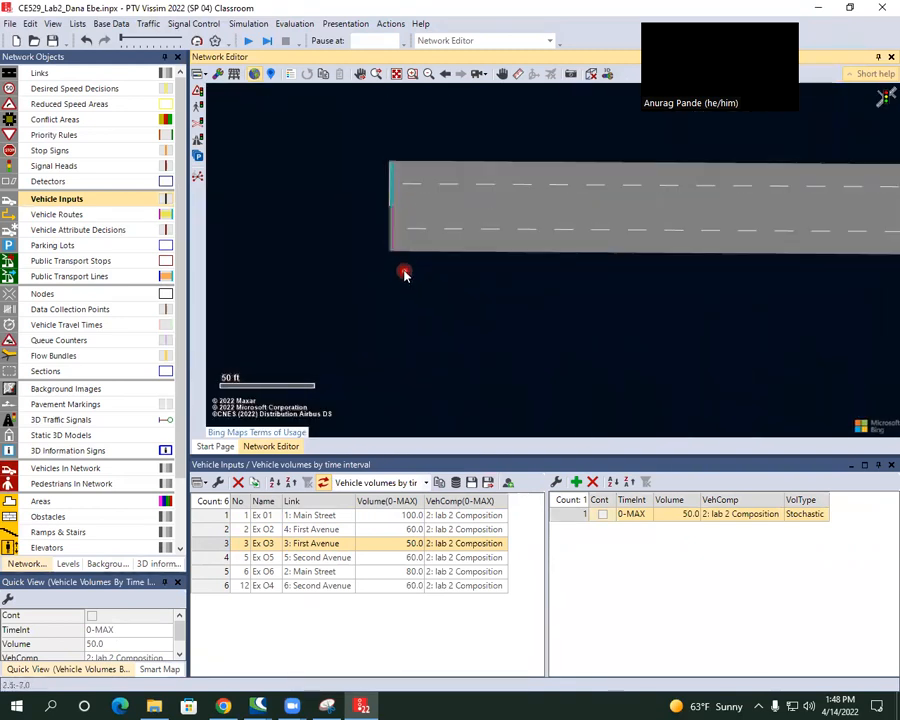
mouse_move(378, 213)
left_mouse_down()
mouse_move(393, 216)
mouse_move(384, 216)
mouse_move(387, 254)
mouse_move(393, 250)
mouse_move(315, 508)
mouse_move(237, 530)
left_mouse_up()
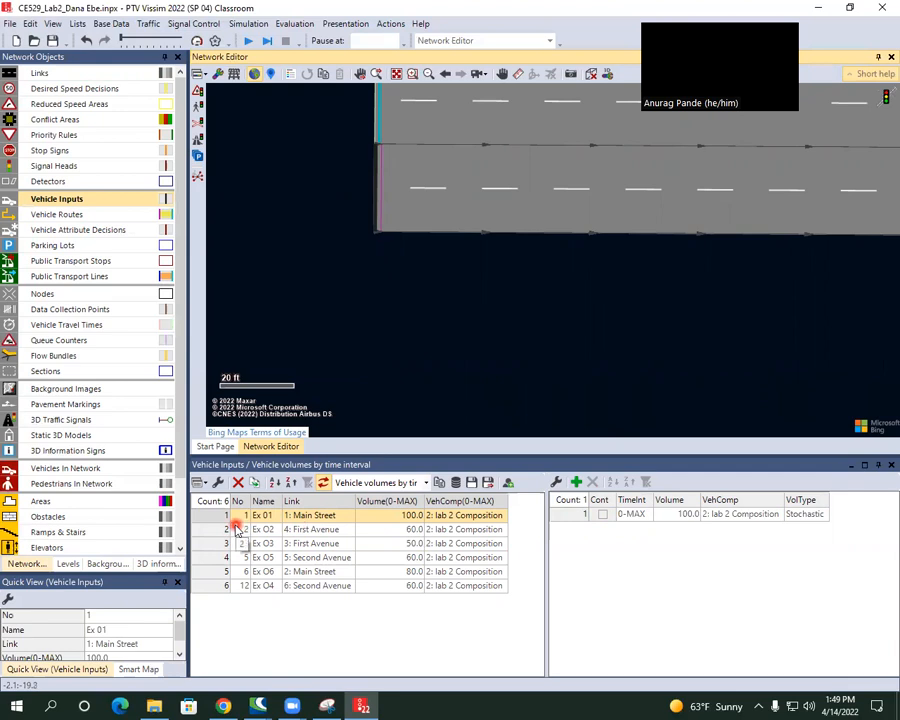
left_click(398, 530)
left_click(395, 542)
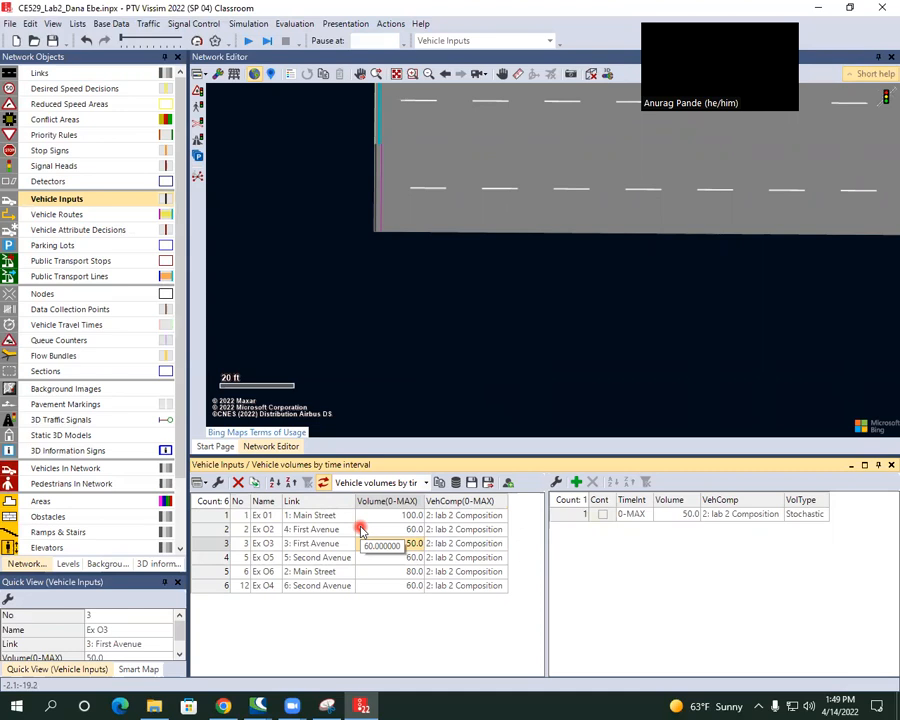
Show the static vehicle routing decisions list and select routing decision O4 on Second Avenue.
left_click(55, 216)
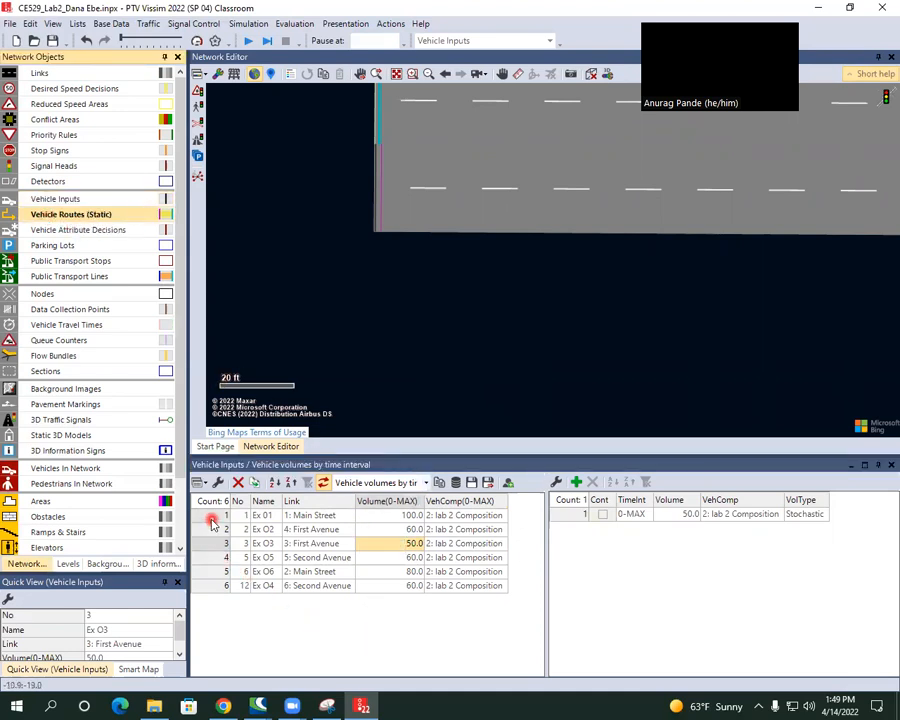
right_click(45, 216)
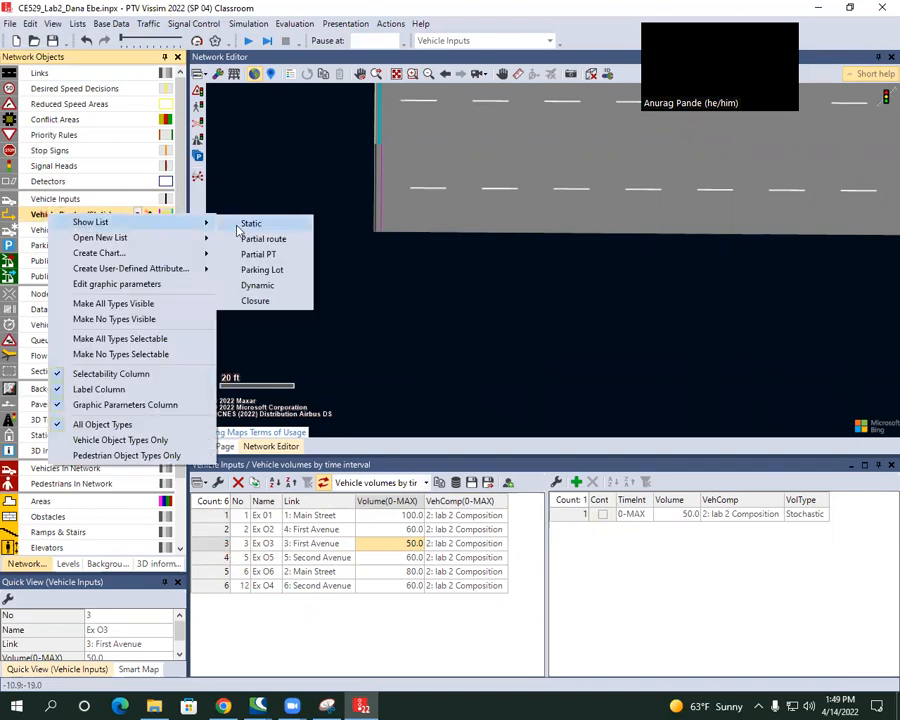
left_click(245, 222)
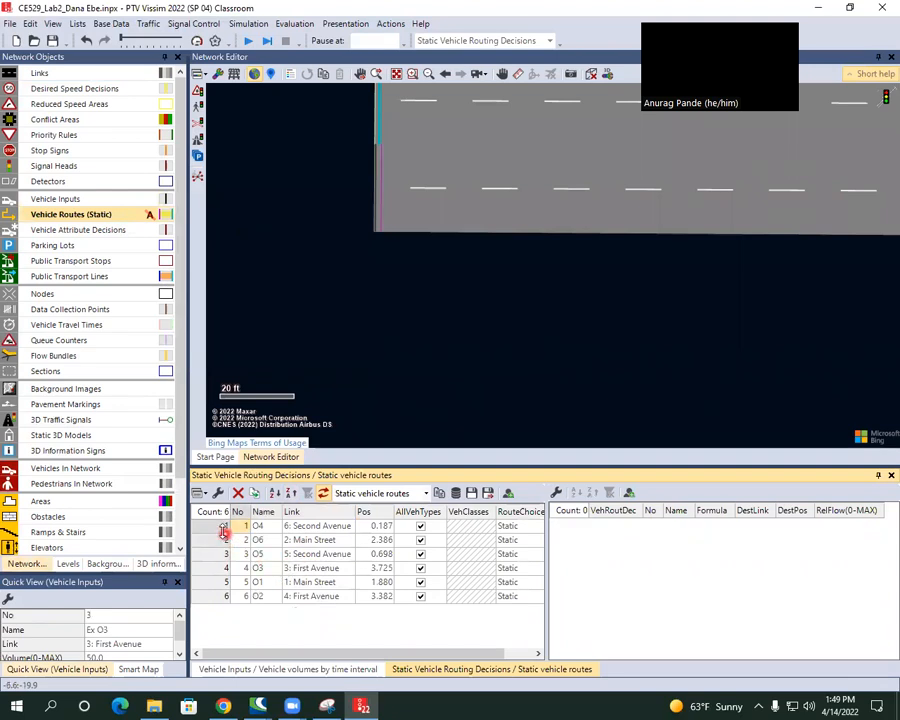
left_click(213, 530)
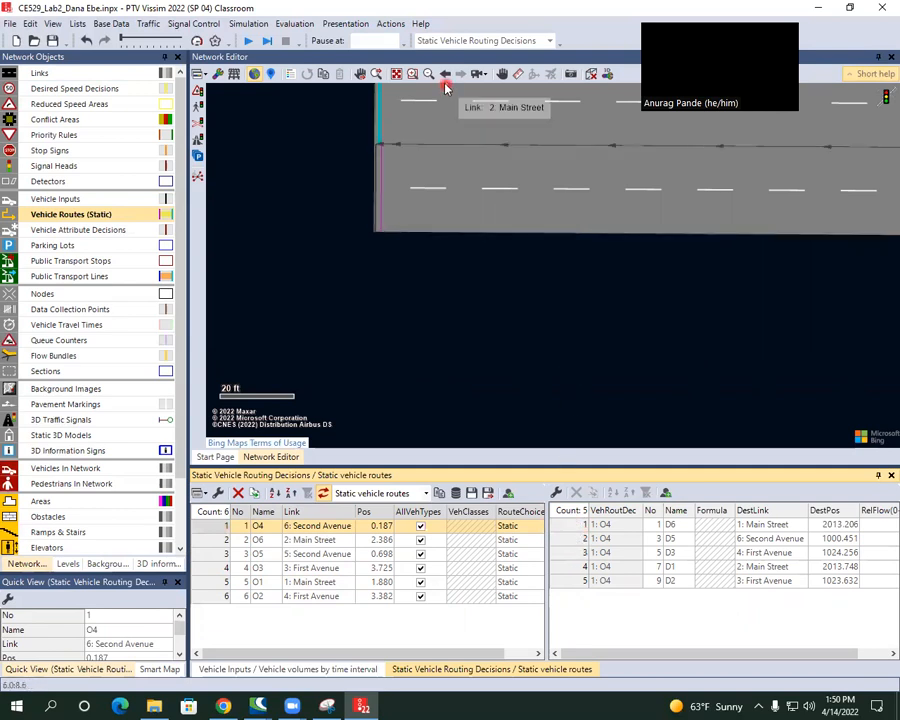
Display the entire network and trace routing decision O4's routes to D6 and D5.
left_click(397, 84)
left_click(395, 77)
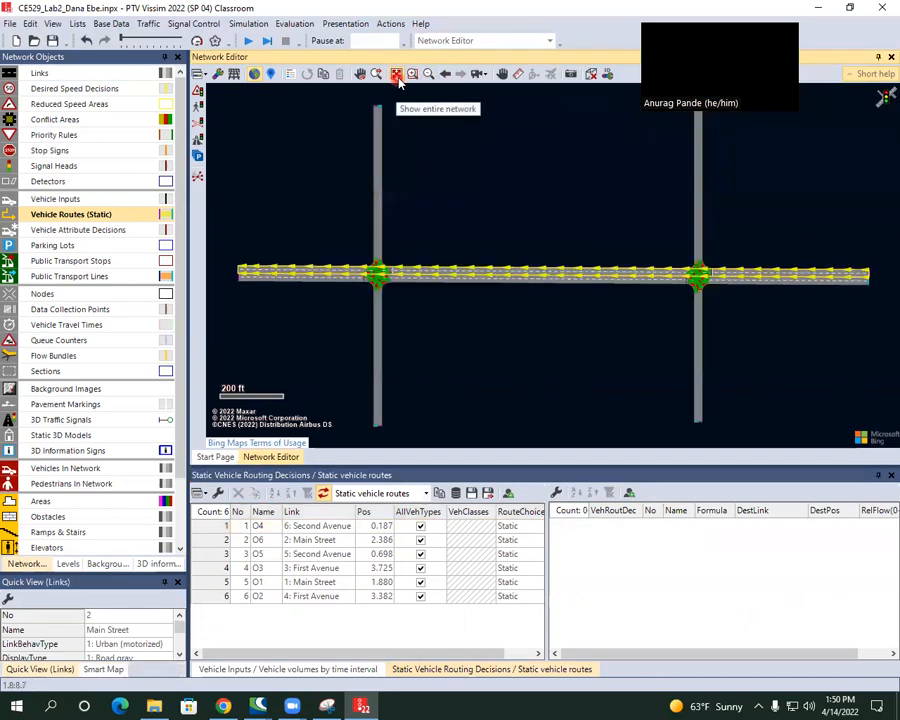
left_click(207, 527)
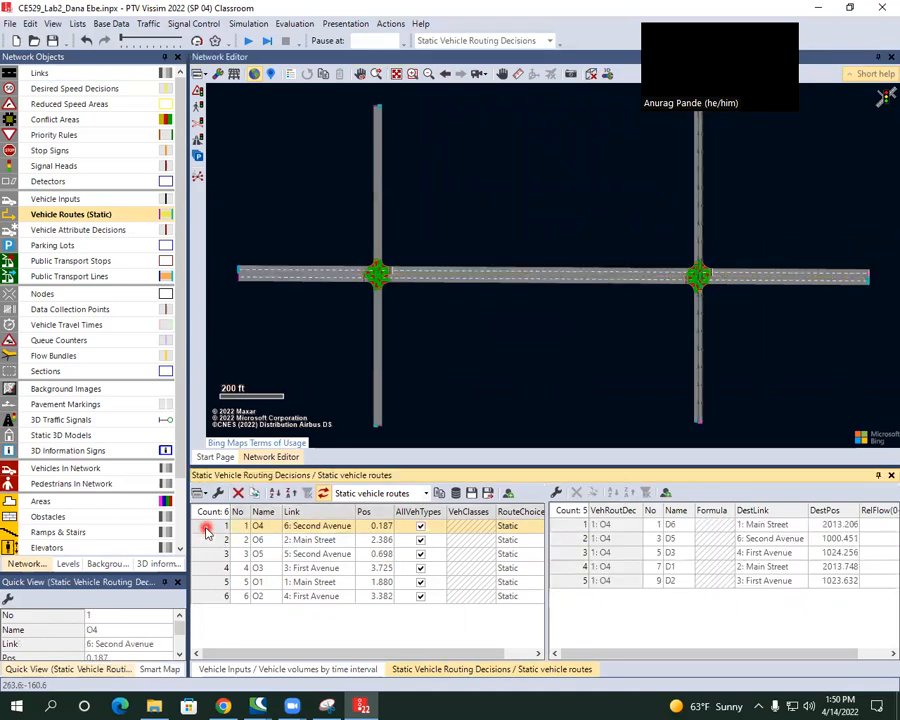
left_click(577, 527)
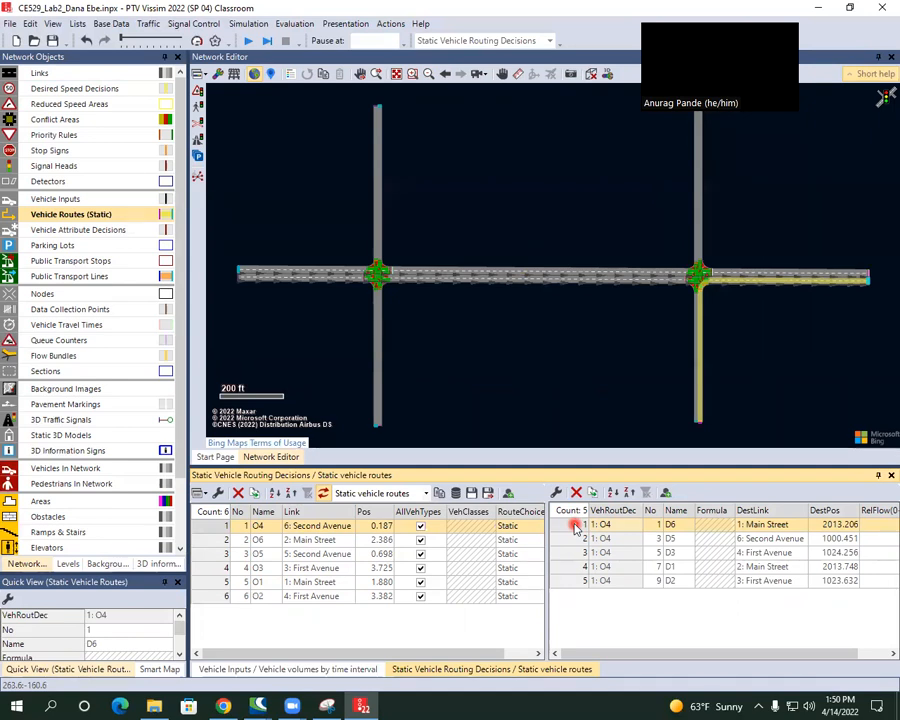
key("Down")
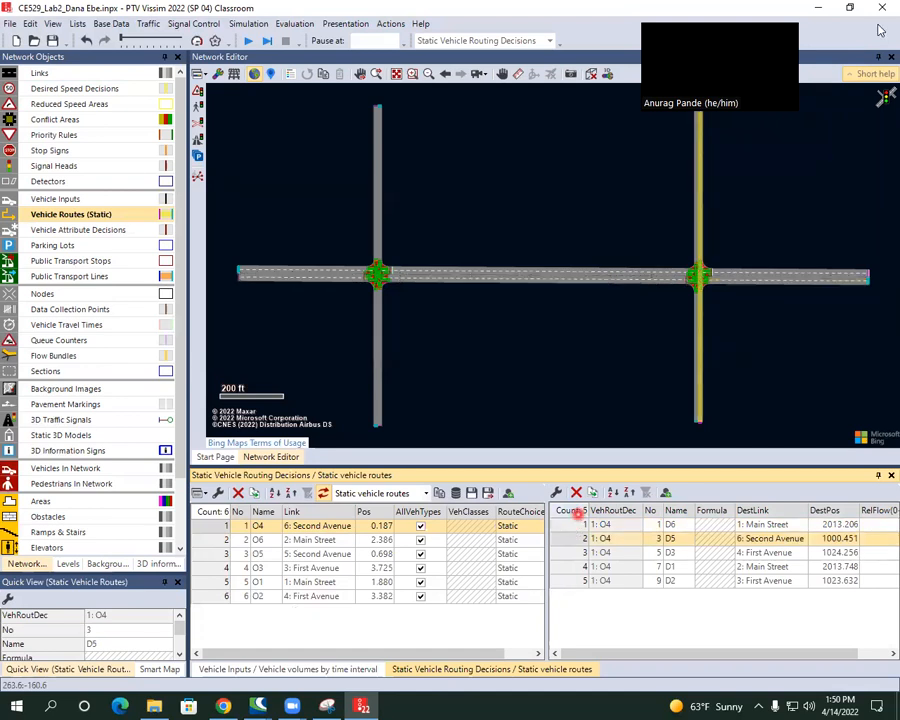
Trace routing decision O4's routes to D3, D1 and D2 through the First Avenue intersection.
left_click(700, 573)
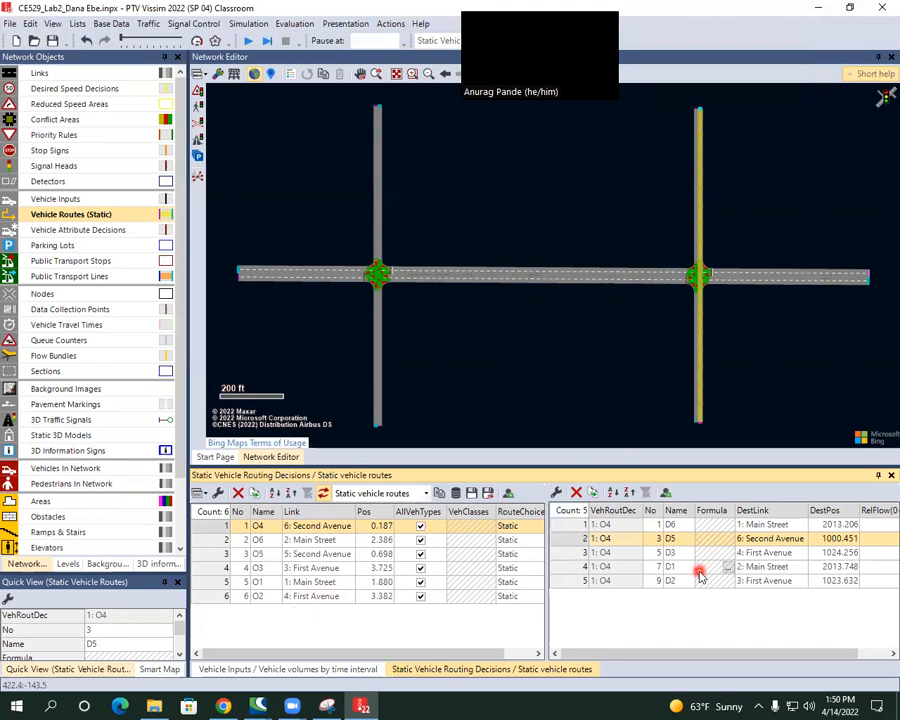
key("Down")
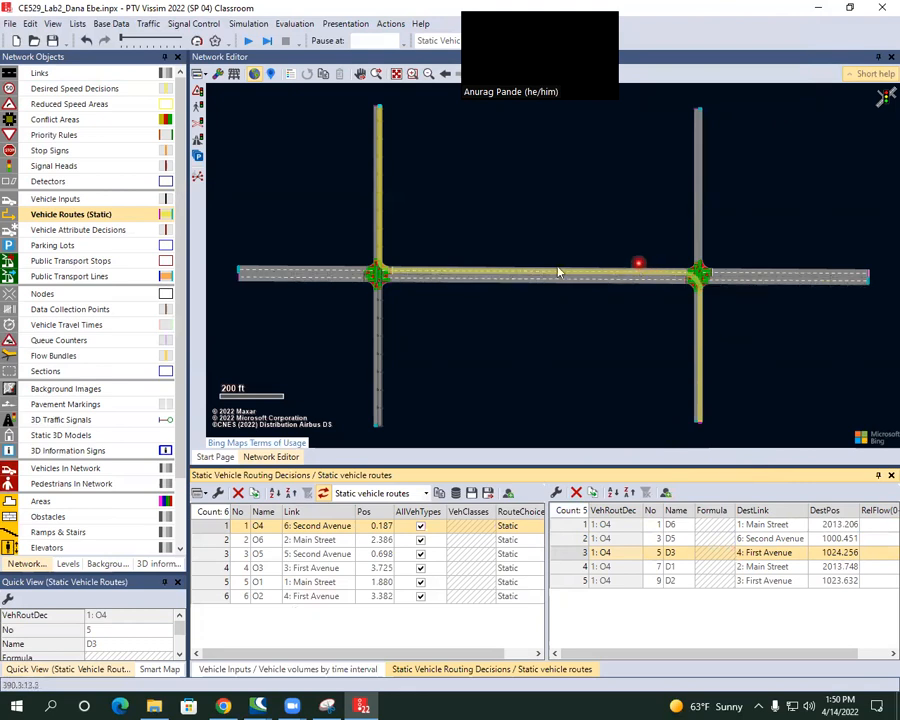
left_click(563, 567)
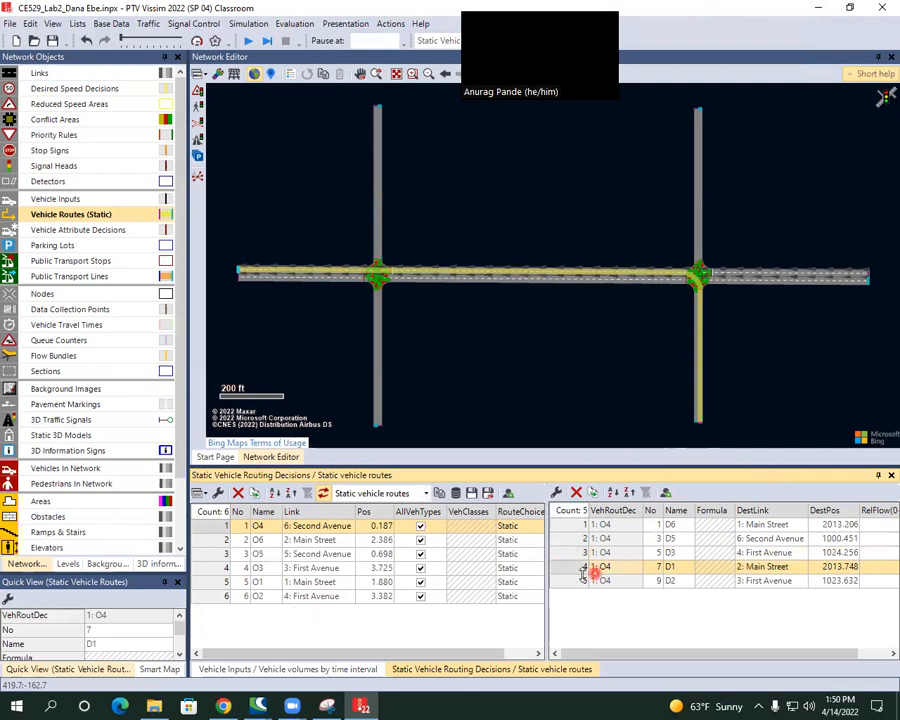
left_click(570, 581)
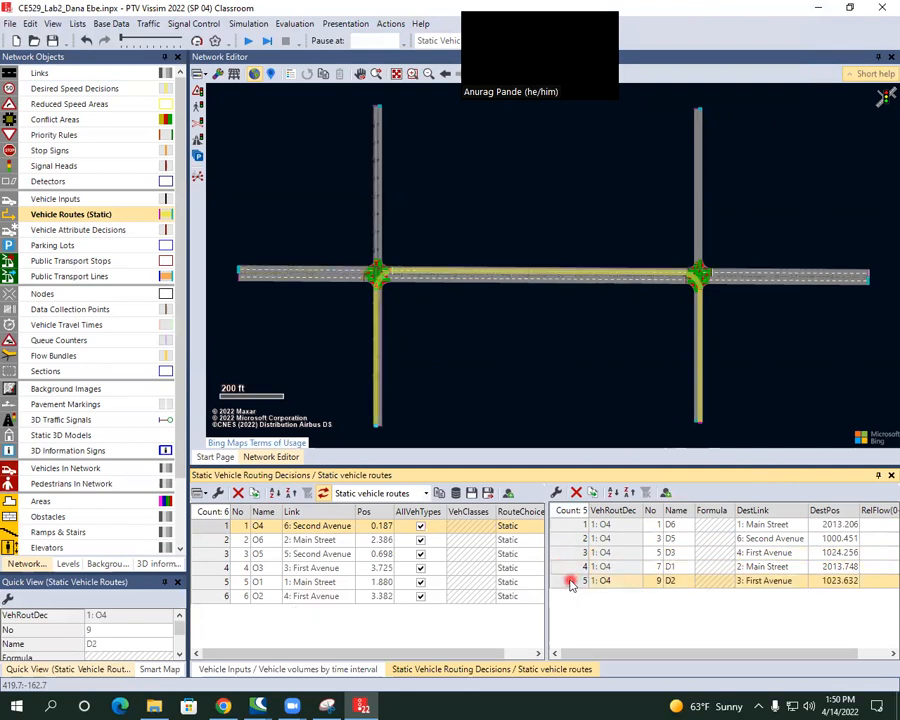
left_click(570, 570)
left_click(570, 581)
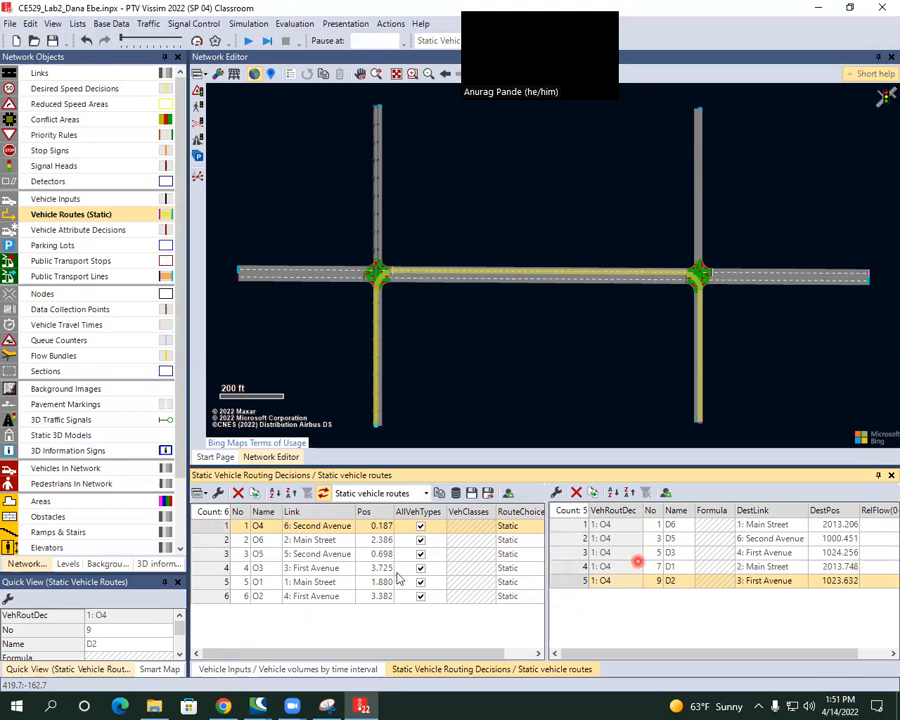
Reselect routing decision O4 and review all its routes in list order, from D6 to D2.
left_click(203, 527)
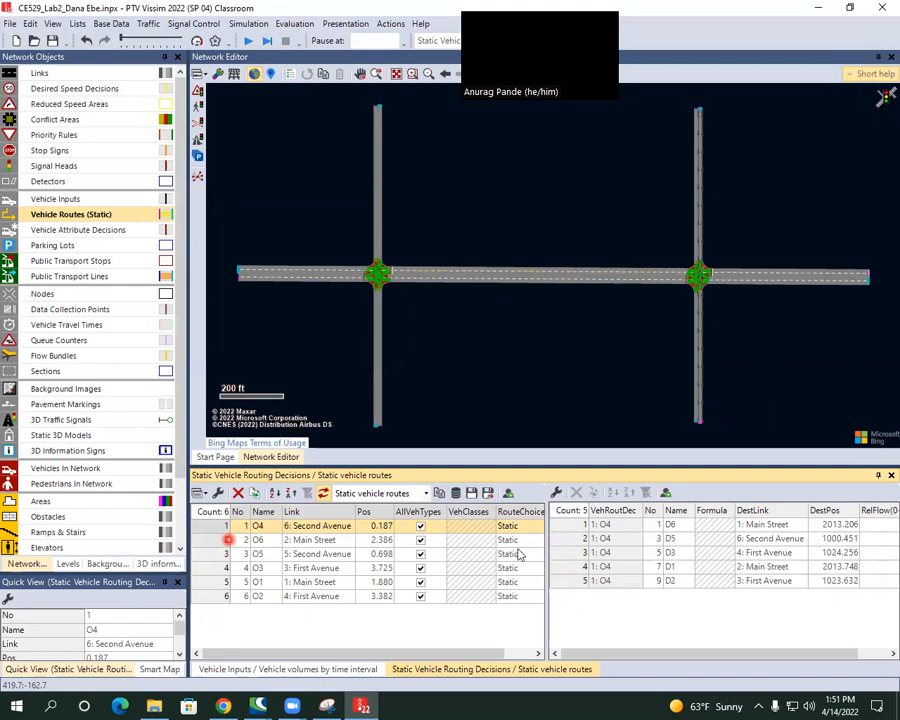
left_click(567, 525)
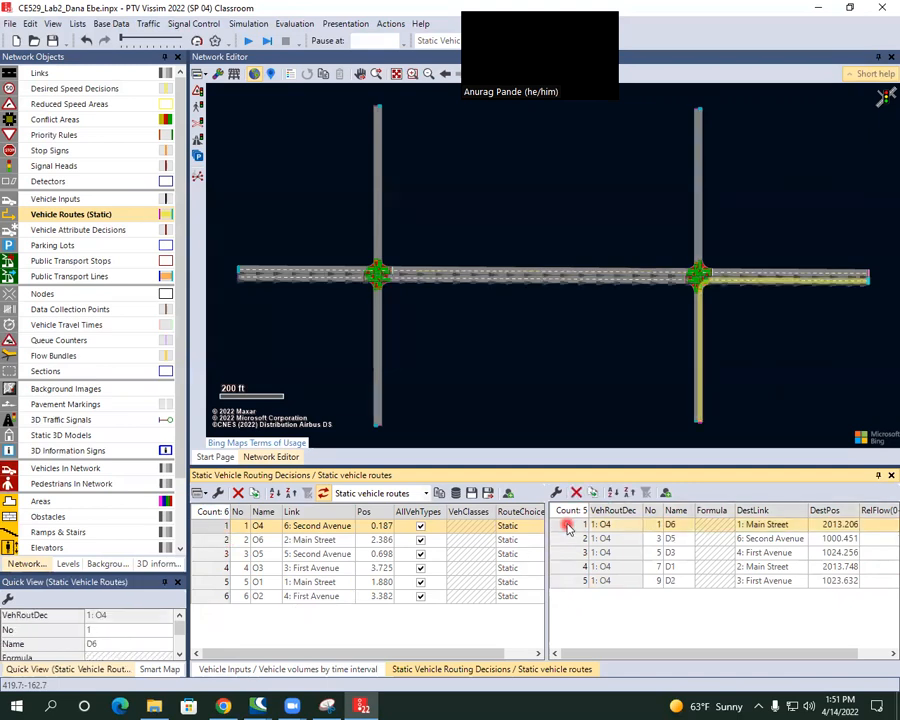
key("Down")
key("Down")
key("Down")
key("Down")
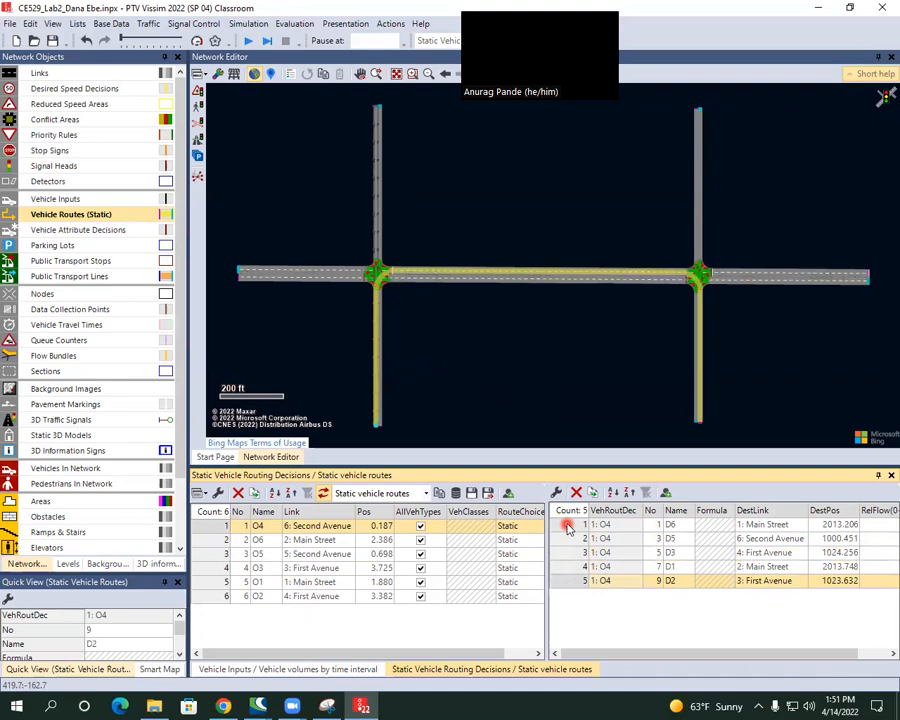
Select routing decision O3 on First Avenue and trace its routes to D1, D2, D4, D6 and D5.
left_click(198, 568)
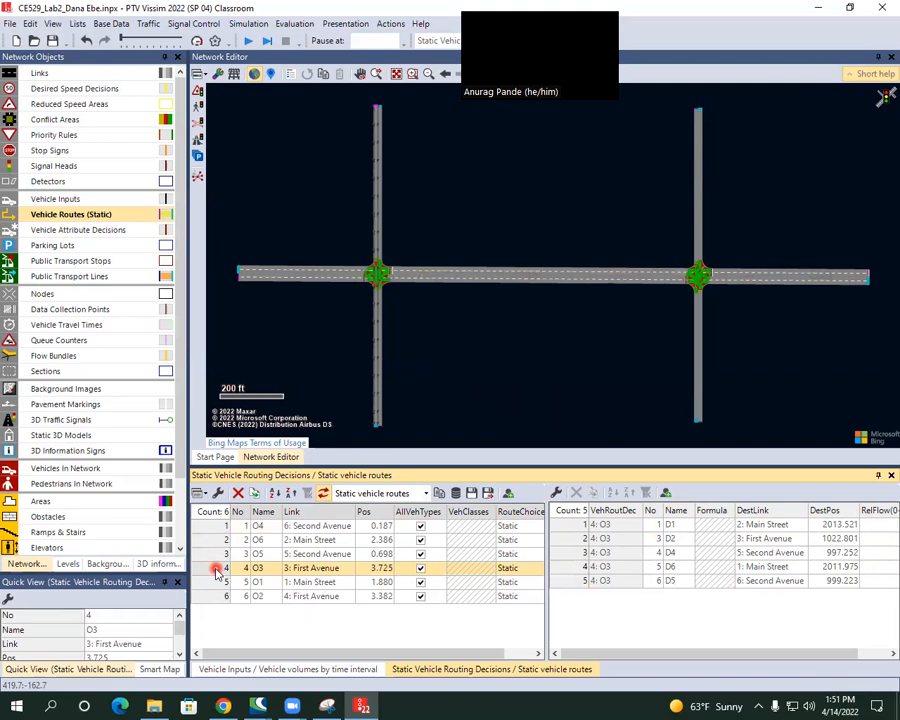
left_click(575, 526)
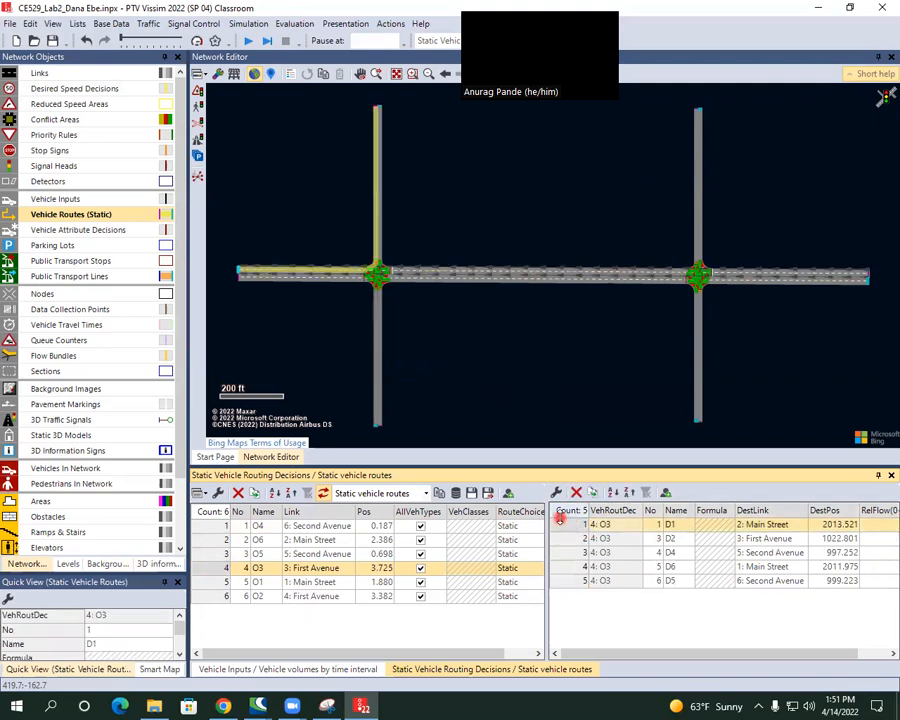
key("Down")
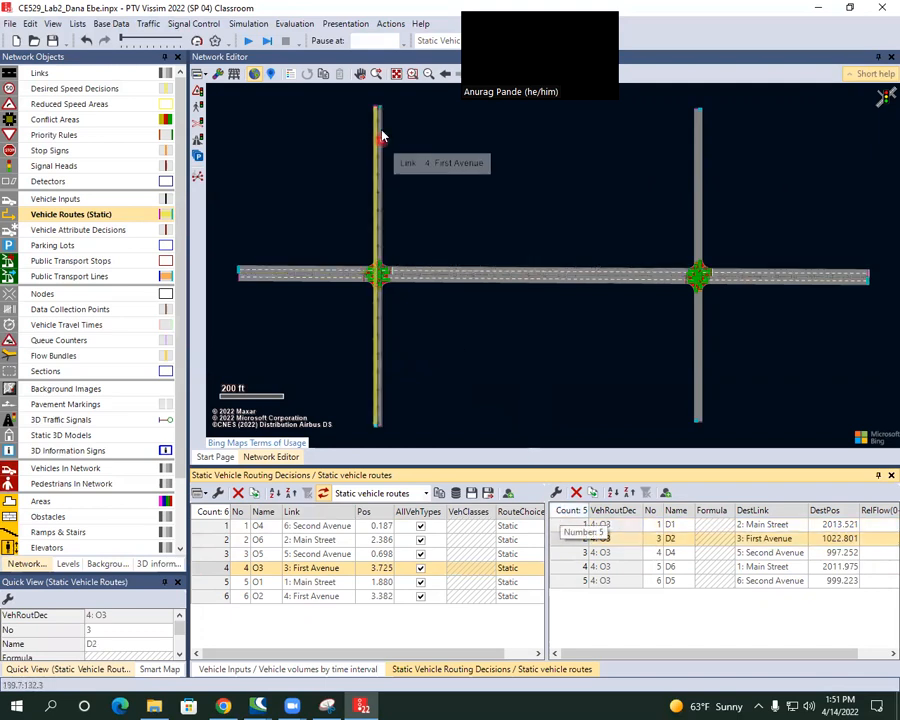
left_click(568, 525)
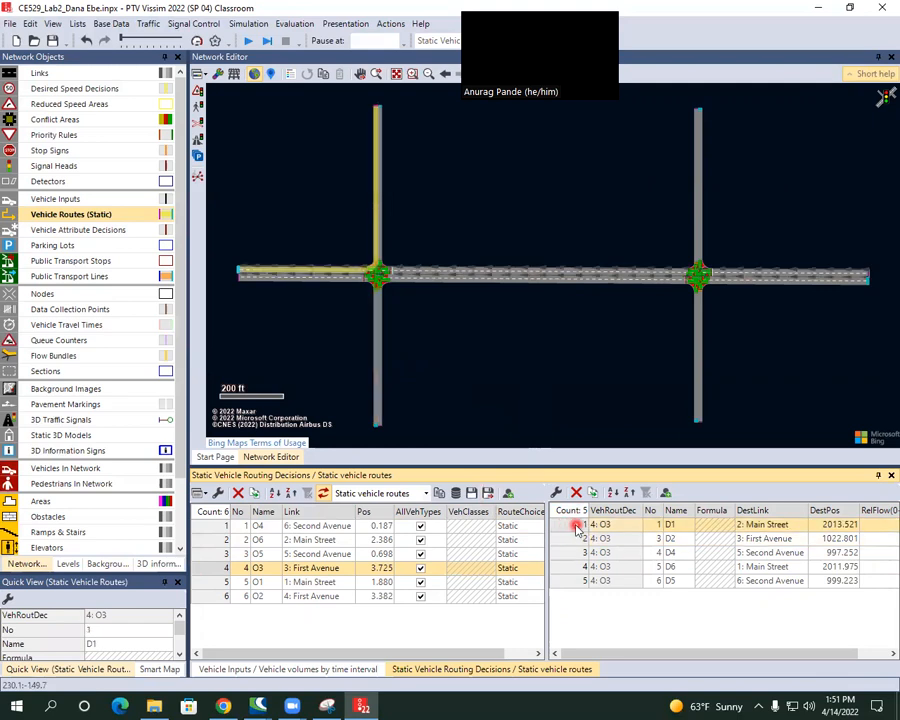
key("Down")
key("Down")
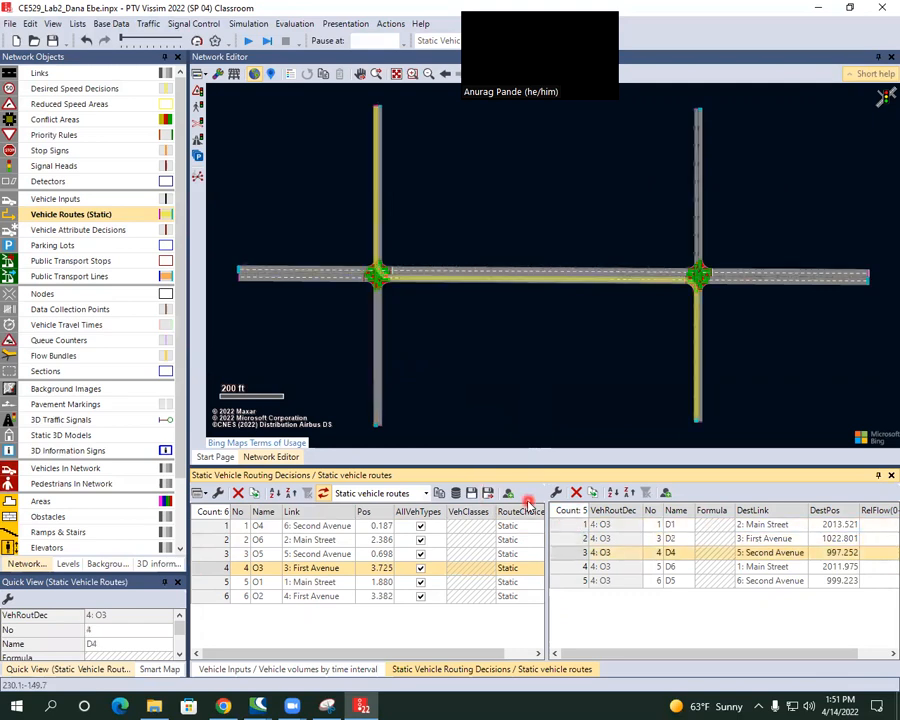
key("Down")
key("Down")
Compare O3's routes again by going back and forth through them, ending on the route to D6.
key("Up")
key("Up")
key("Up")
key("Up")
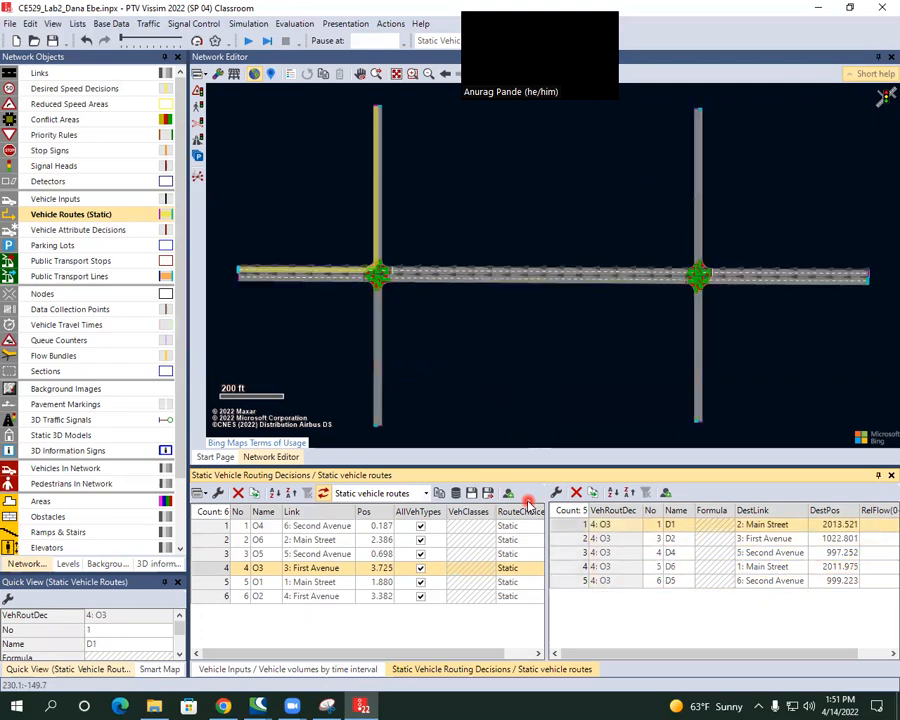
key("Down")
key("Down")
key("Down")
key("Down")
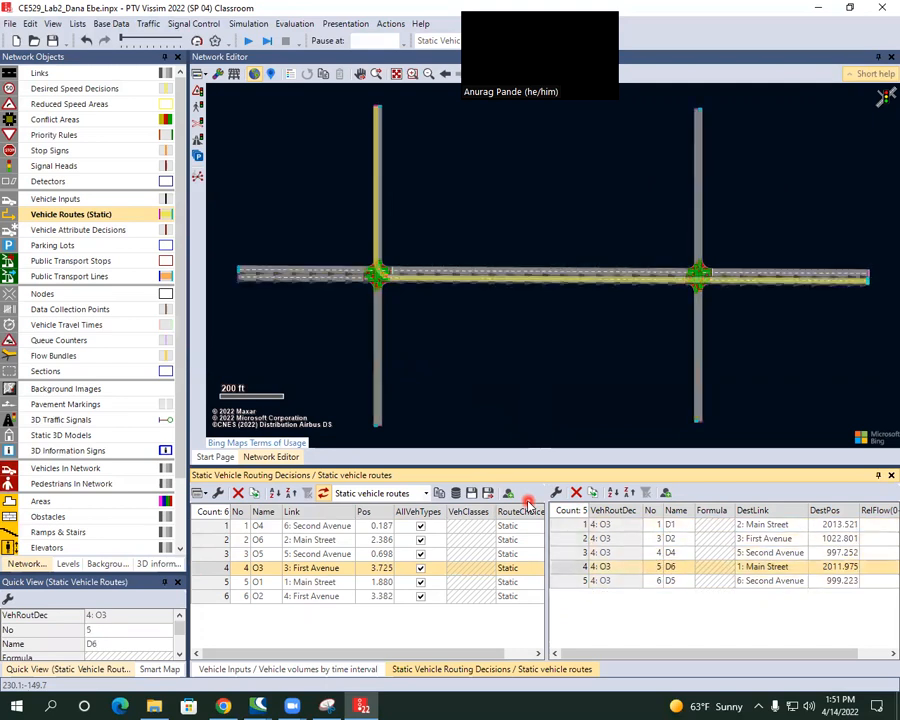
key("Up")
key("Up")
key("Up")
key("Up")
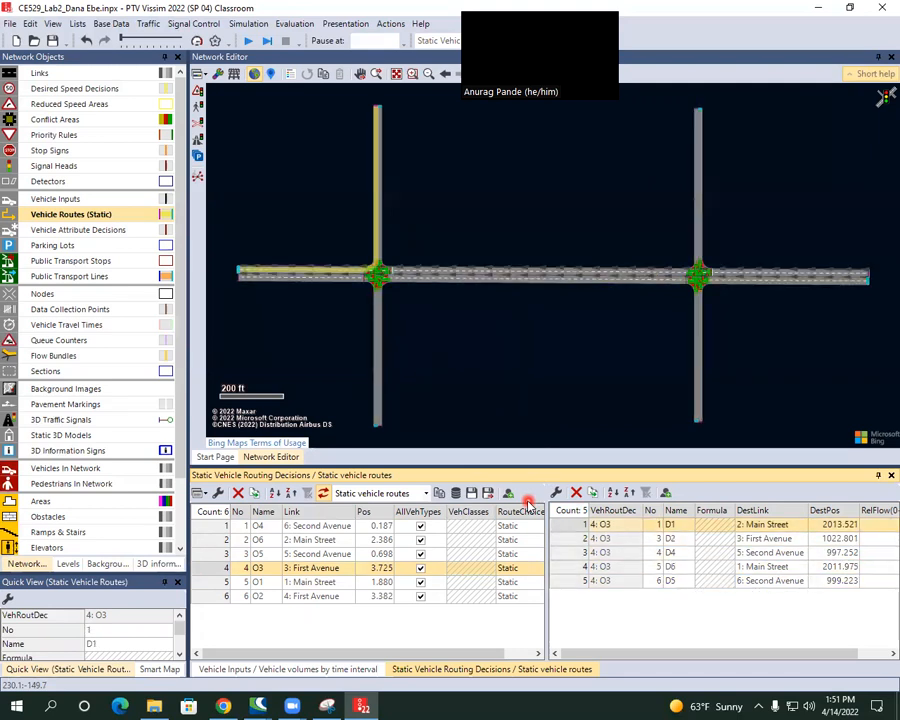
key("Down")
key("Down")
key("Down")
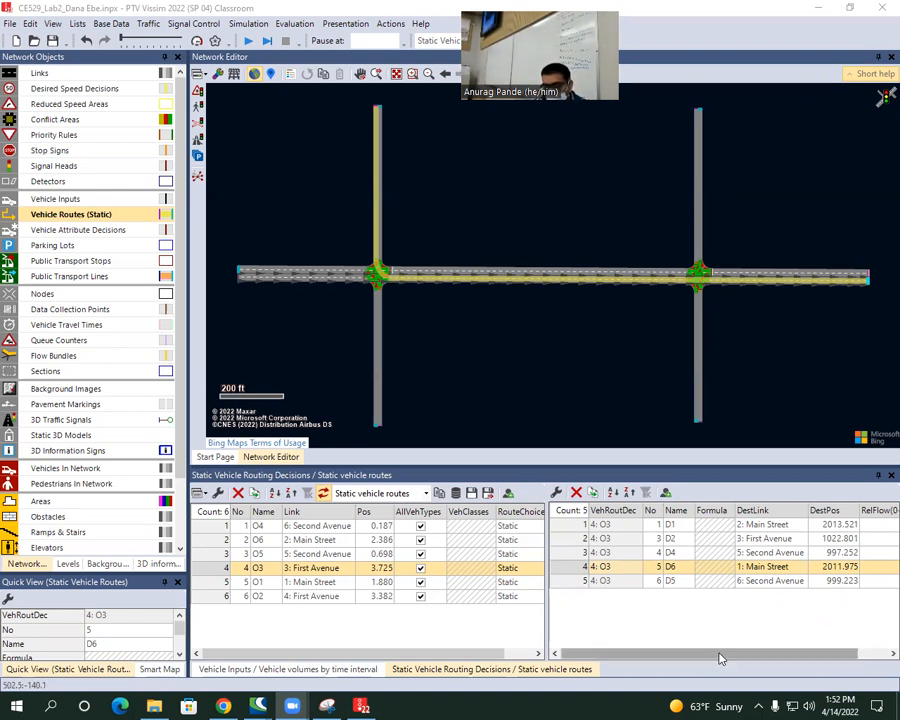
Examine the relative flow values of routing decision O3's routes.
left_click_drag(719, 655, 780, 655)
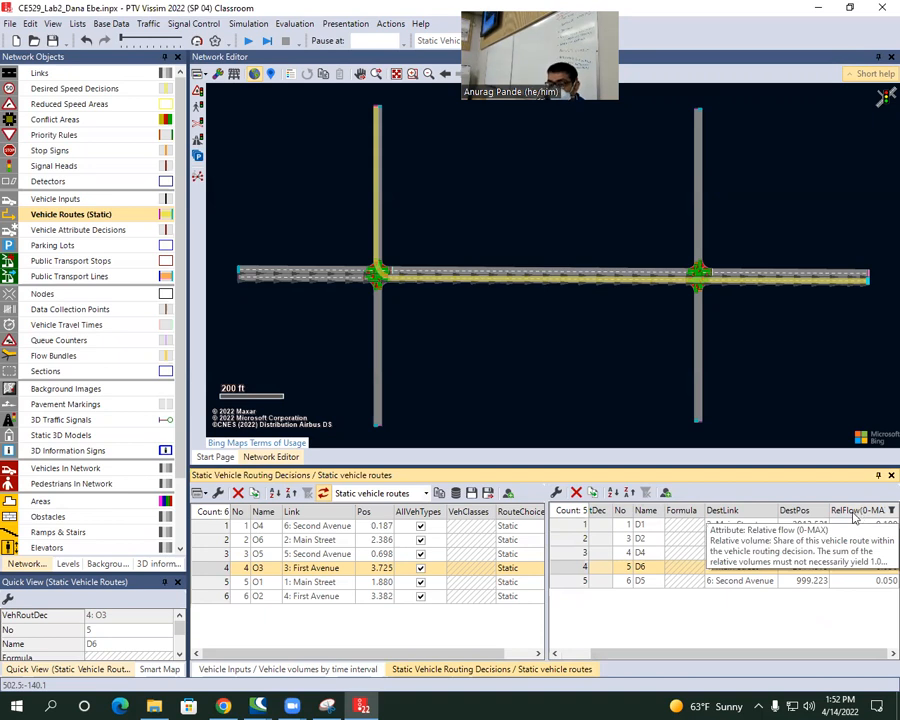
left_click(583, 655)
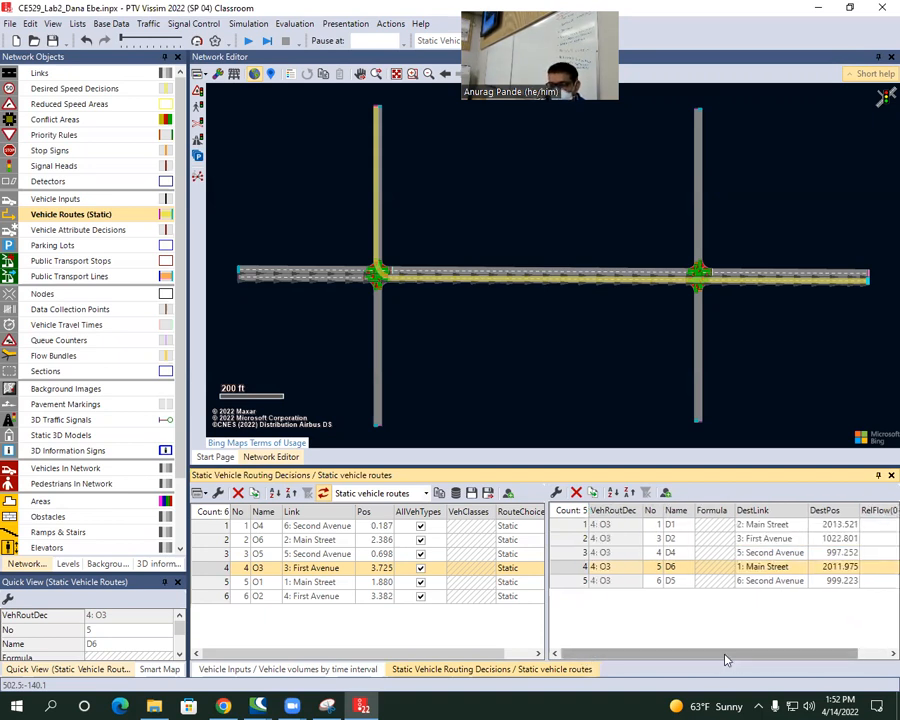
left_click_drag(725, 655, 836, 657)
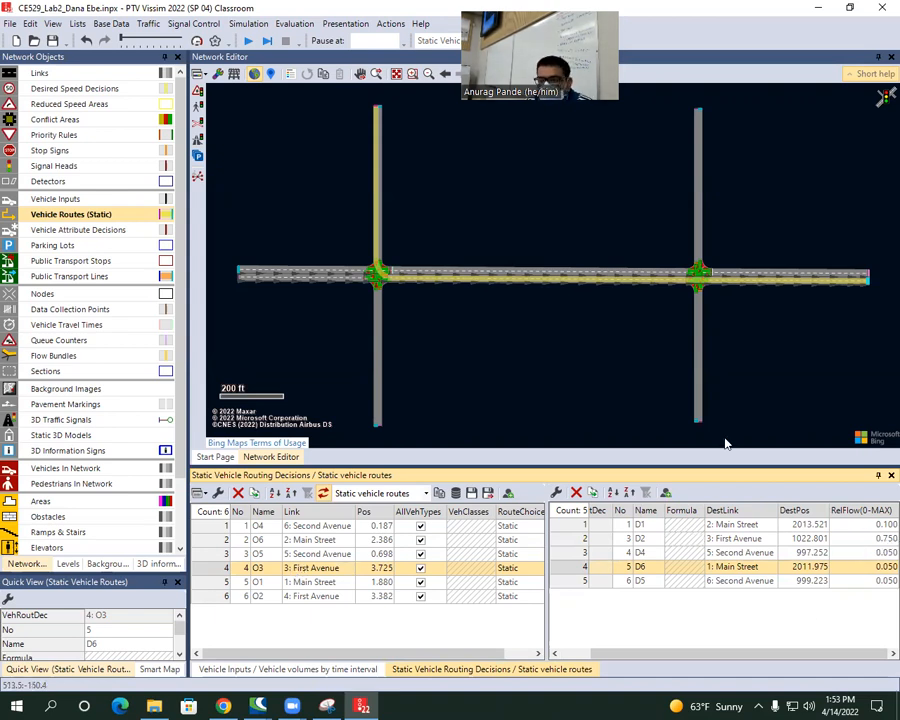
Identify the southern Second Avenue link and check where each static routing decision lies, returning to O4.
left_click(700, 421)
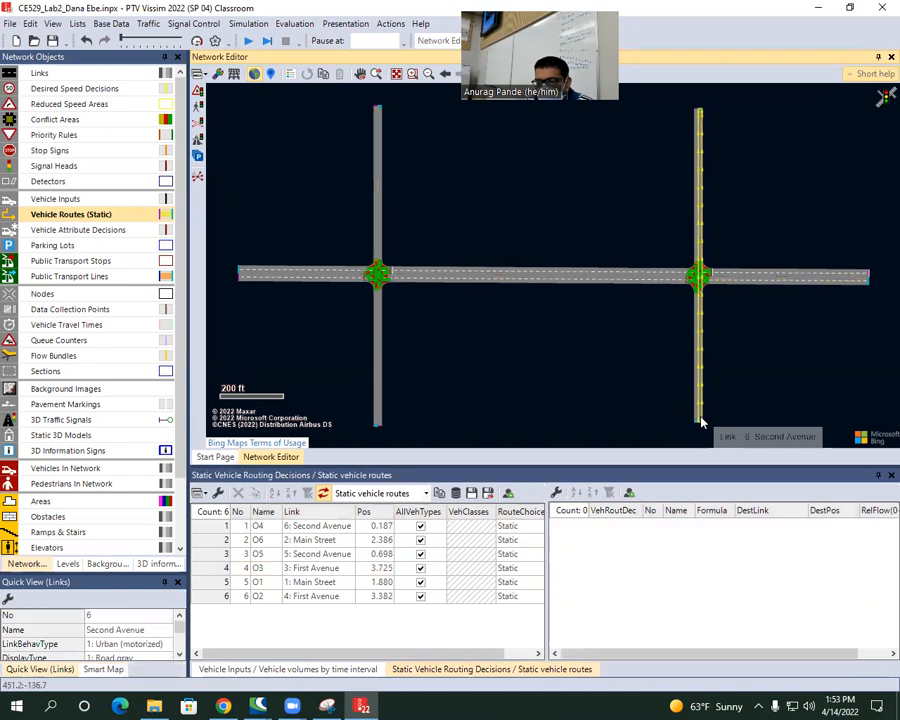
left_click(208, 528)
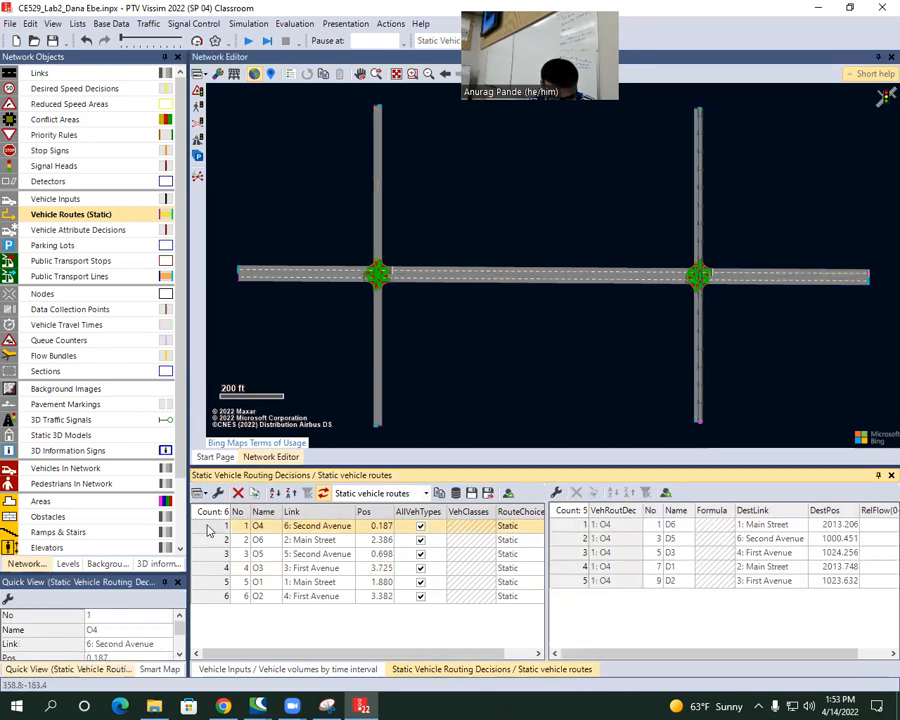
key("Down")
left_click(208, 528)
key("Down")
key("Down")
key("Down")
key("Down")
key("Down")
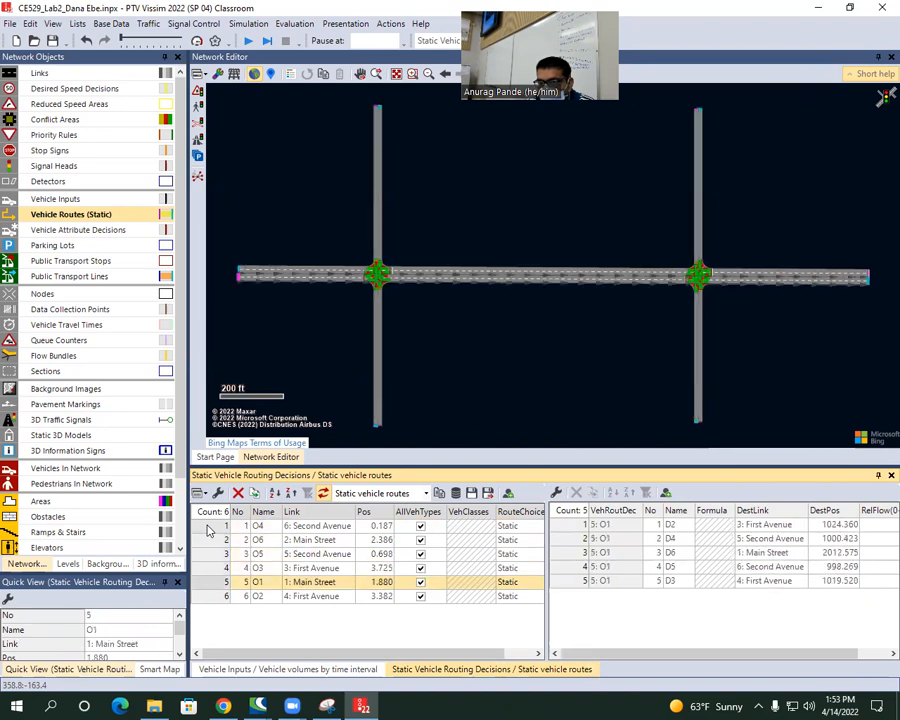
key("Up")
key("Up")
key("Up")
key("Up")
key("Up")
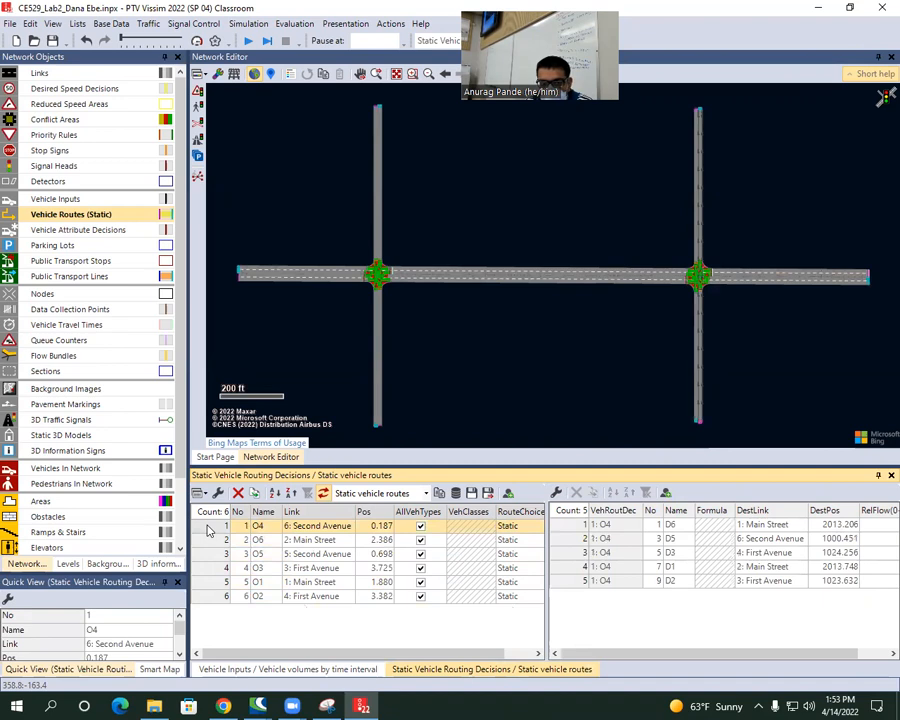
Inspect the Second Avenue intersection up close and highlight O4's route to D6 on Main Street.
scroll(707, 306, "up", 5)
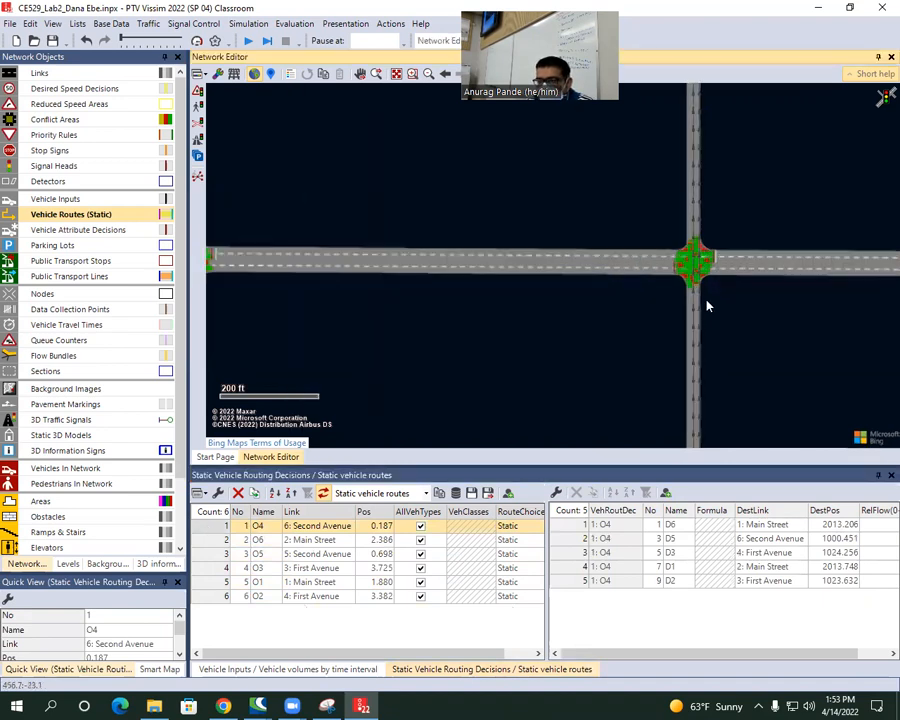
left_click_drag(715, 290, 675, 402)
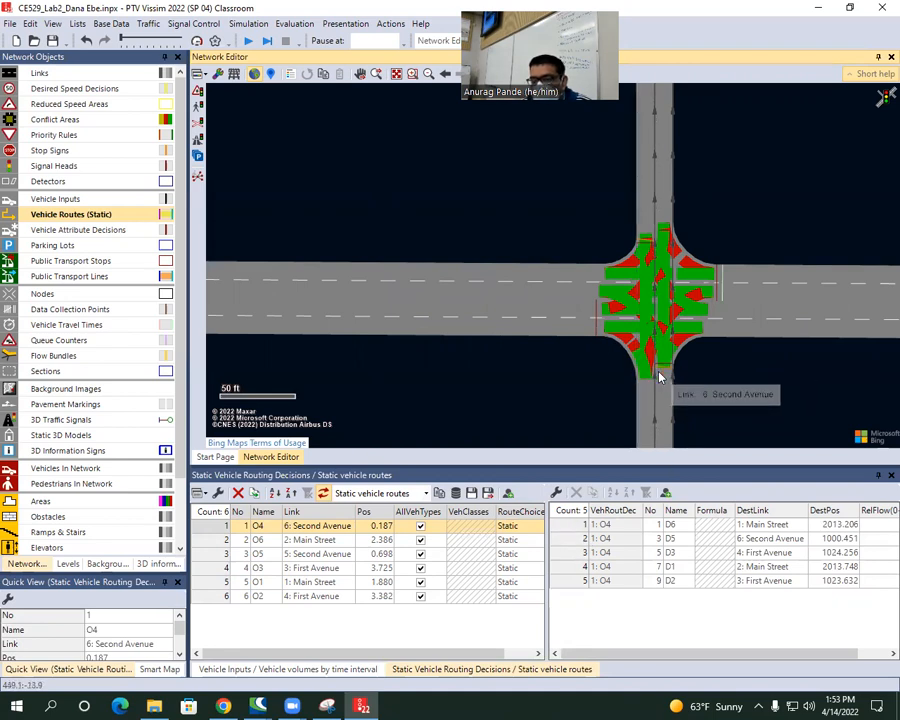
left_click(568, 527)
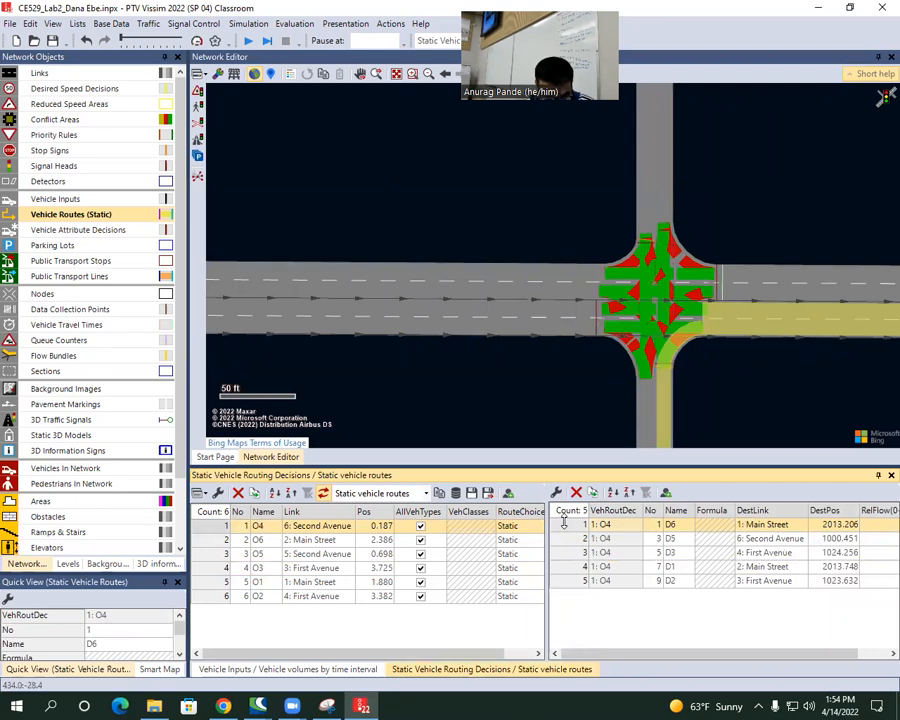
Set the relative flow of O4's route to D3 on First Avenue to 90000.
key("Down")
key("Down")
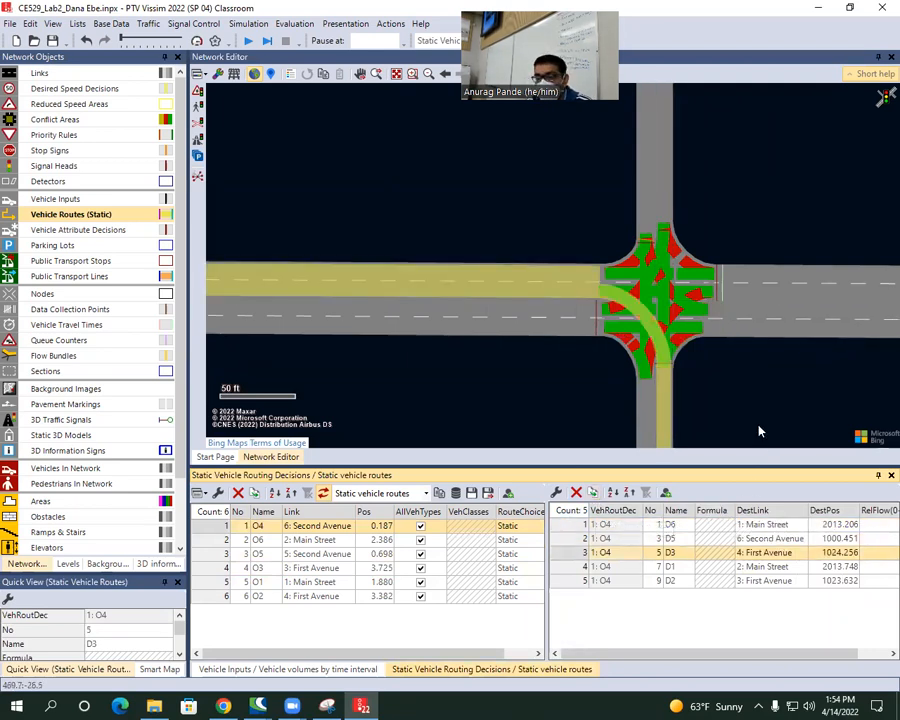
scroll(752, 324, "down", 2)
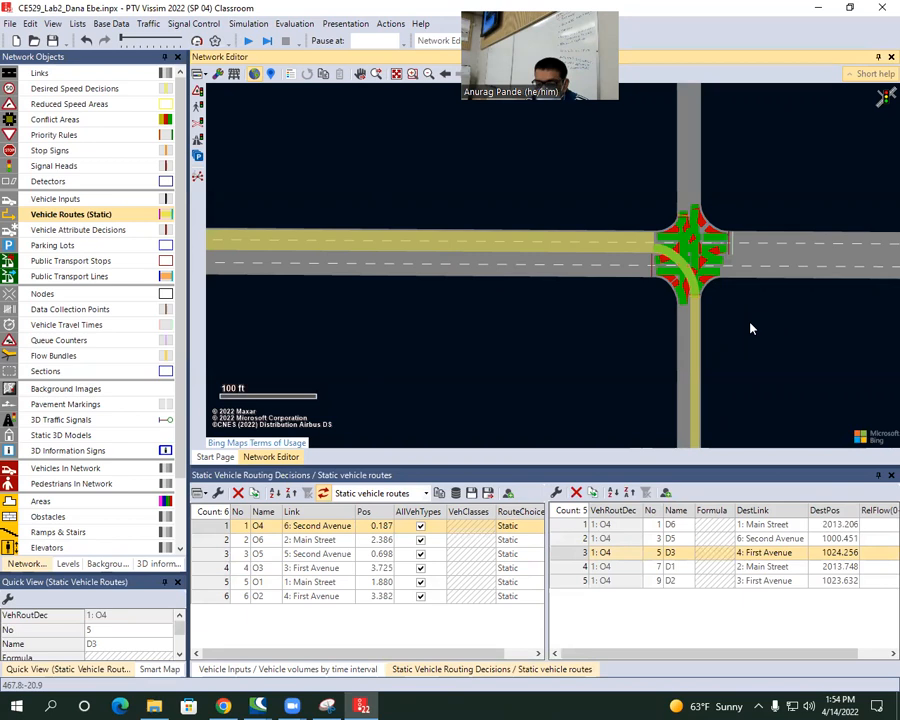
left_click_drag(677, 655, 745, 650)
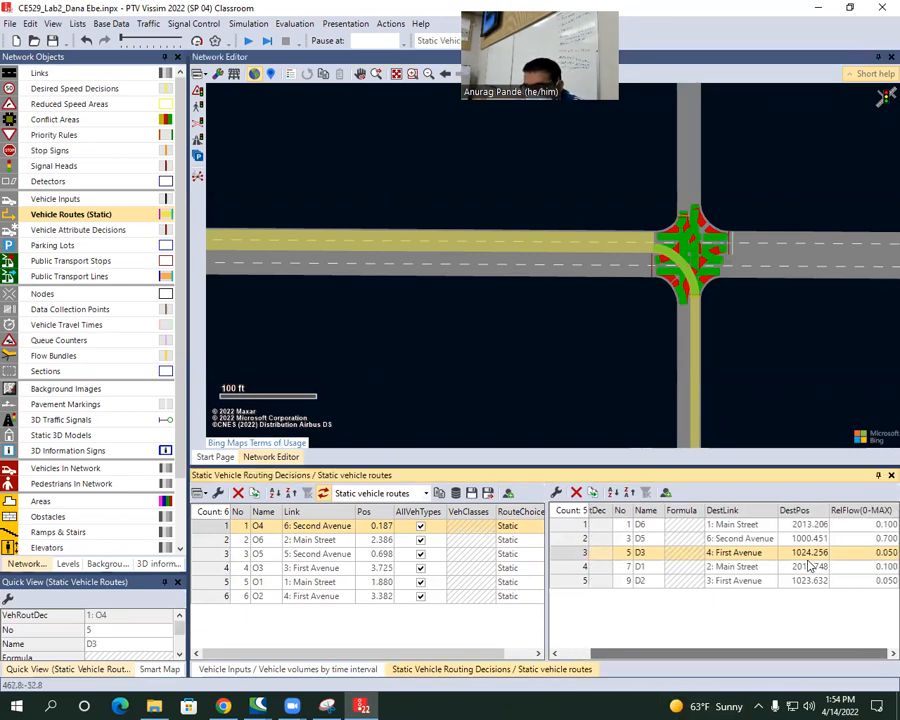
double_click(866, 552)
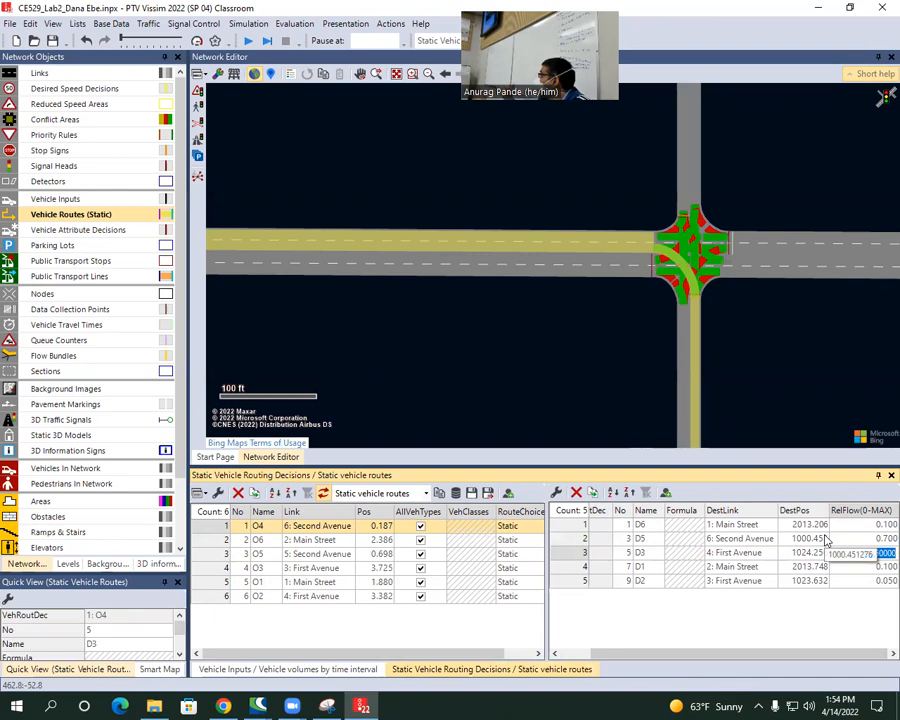
type("0.900")
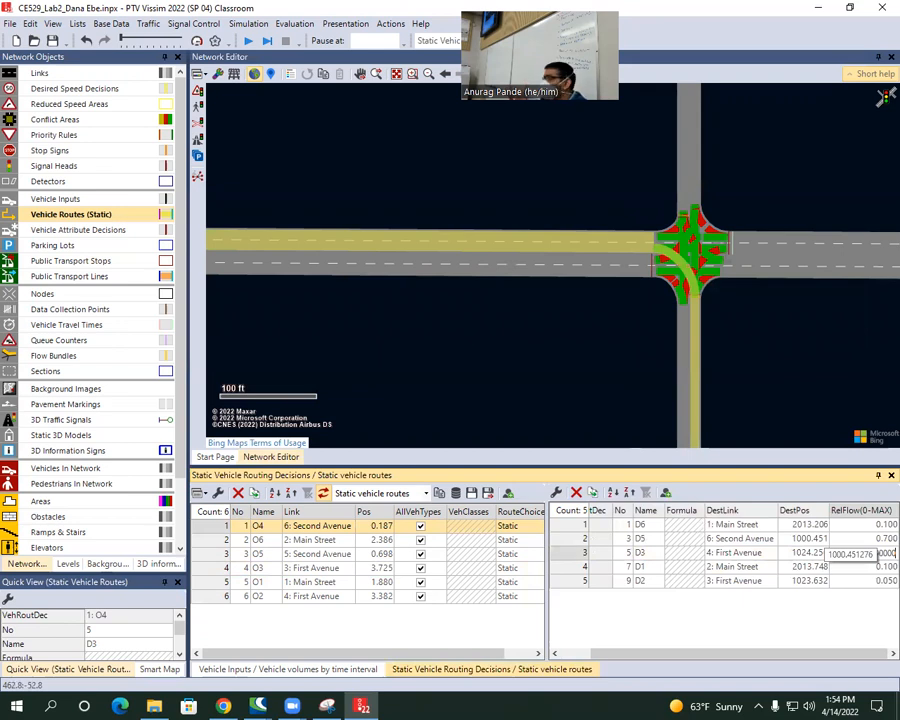
key("Return")
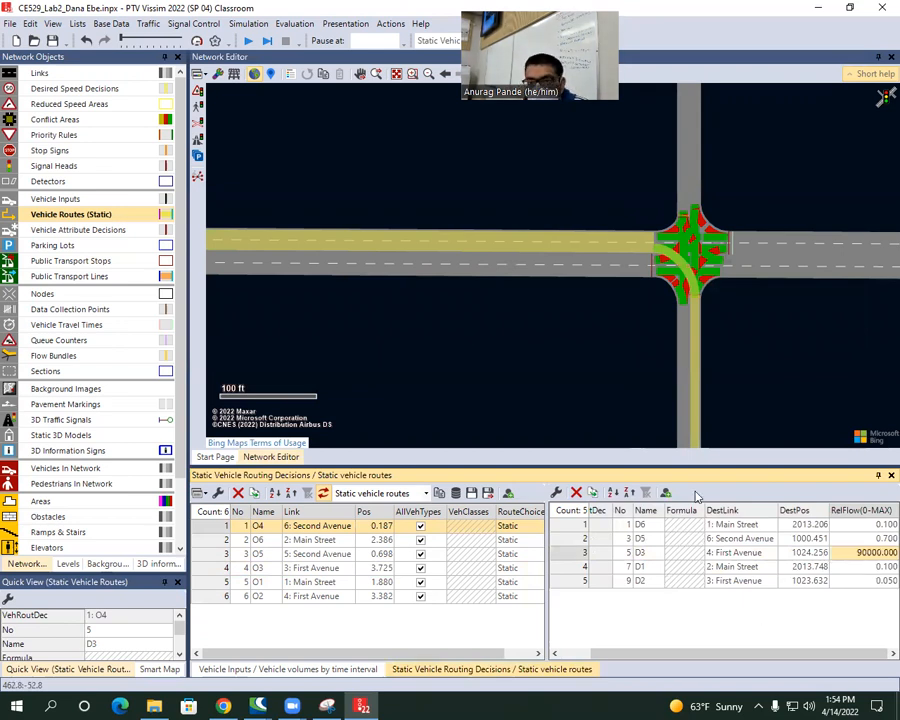
Save the network changes and start a continuous simulation run, watching traffic closely at the Second Avenue intersection.
left_click(247, 41)
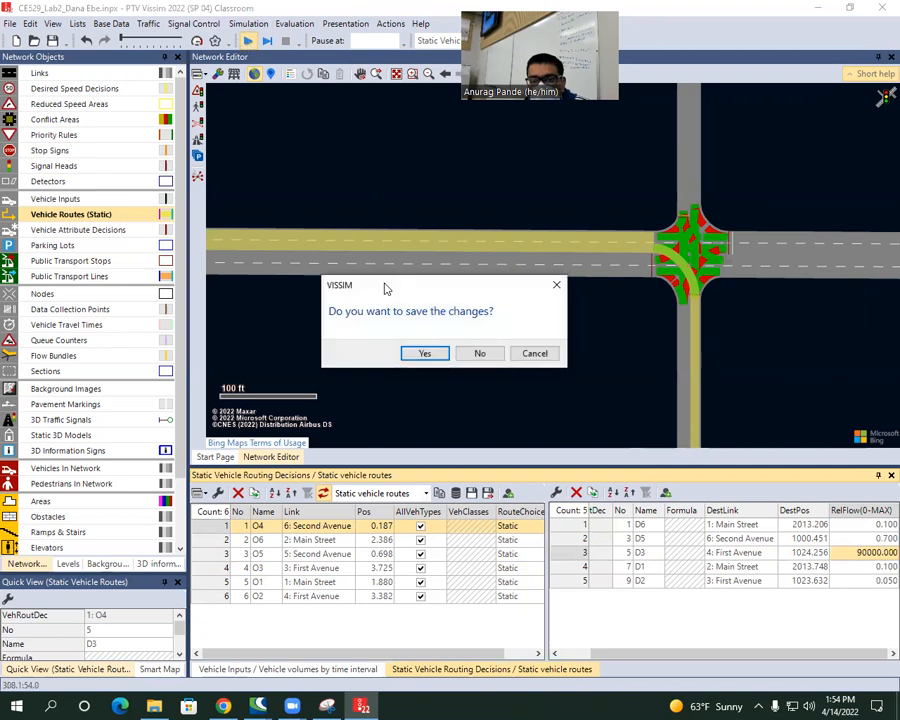
left_click(421, 351)
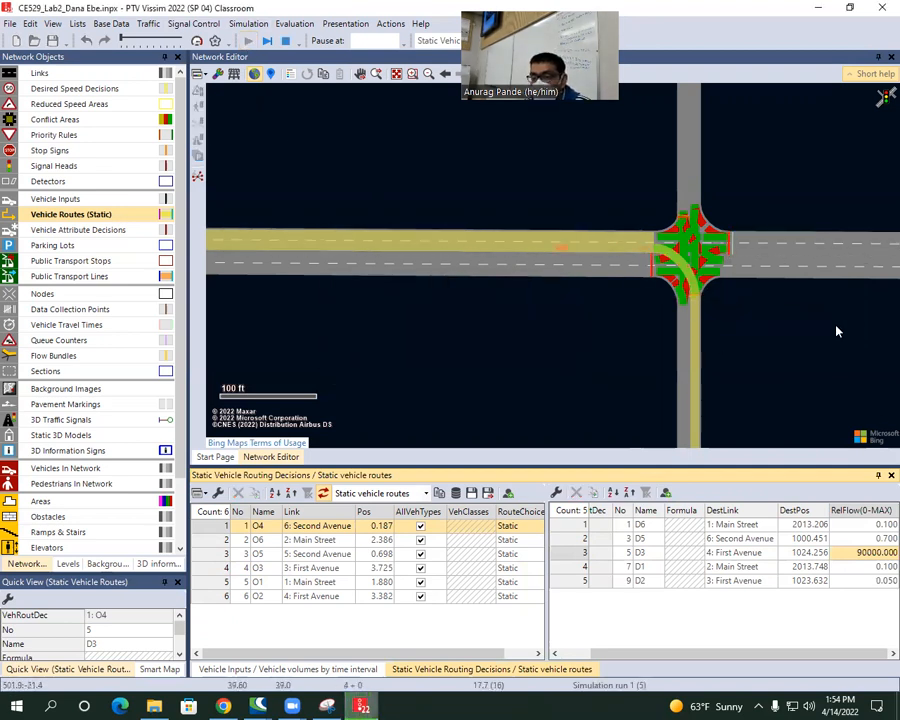
left_click(720, 319)
scroll(718, 319, "up", 2)
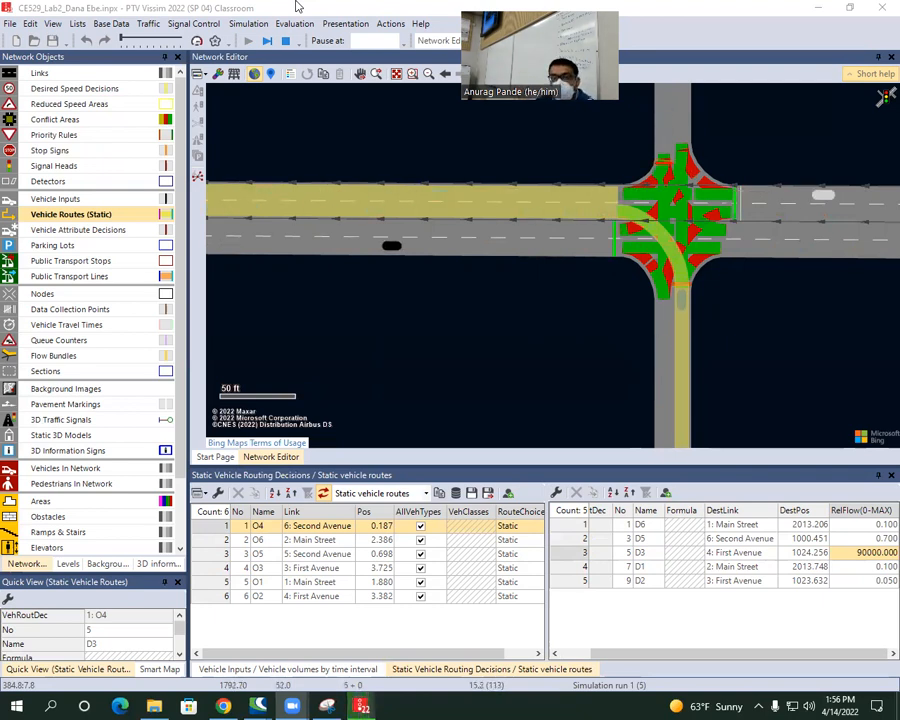
Set the data collection start time for vehicle travel times to 300 in the evaluation configuration.
left_click(300, 24)
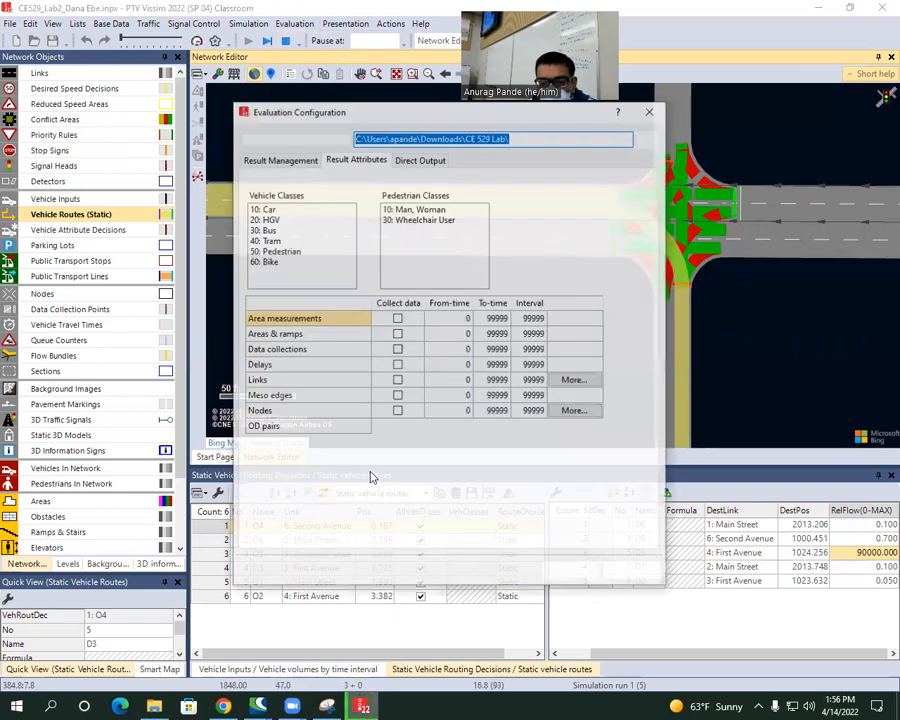
scroll(463, 456, "down", 2)
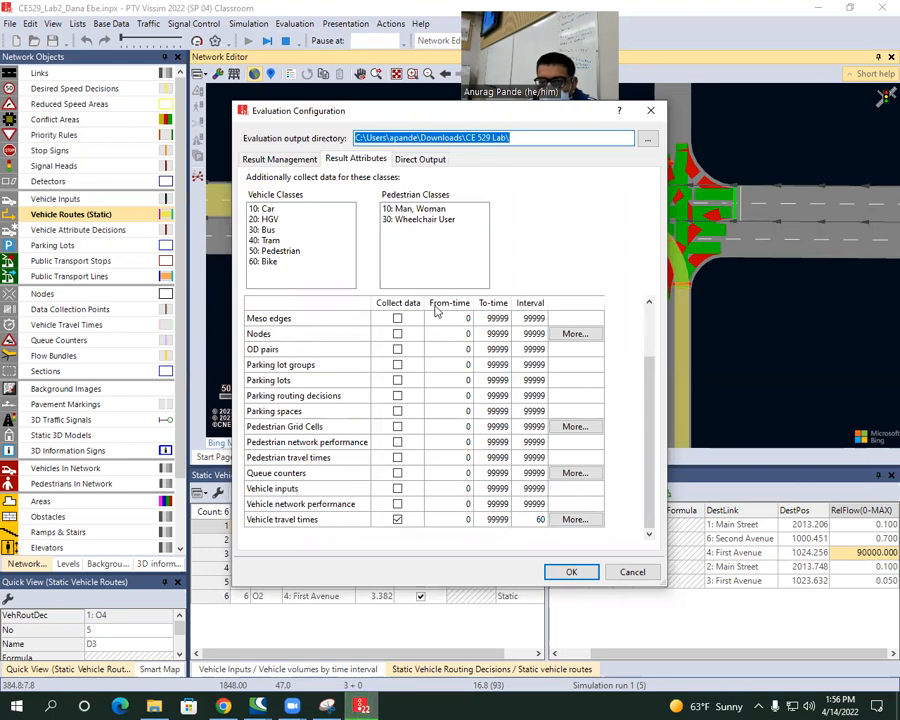
left_click(465, 520)
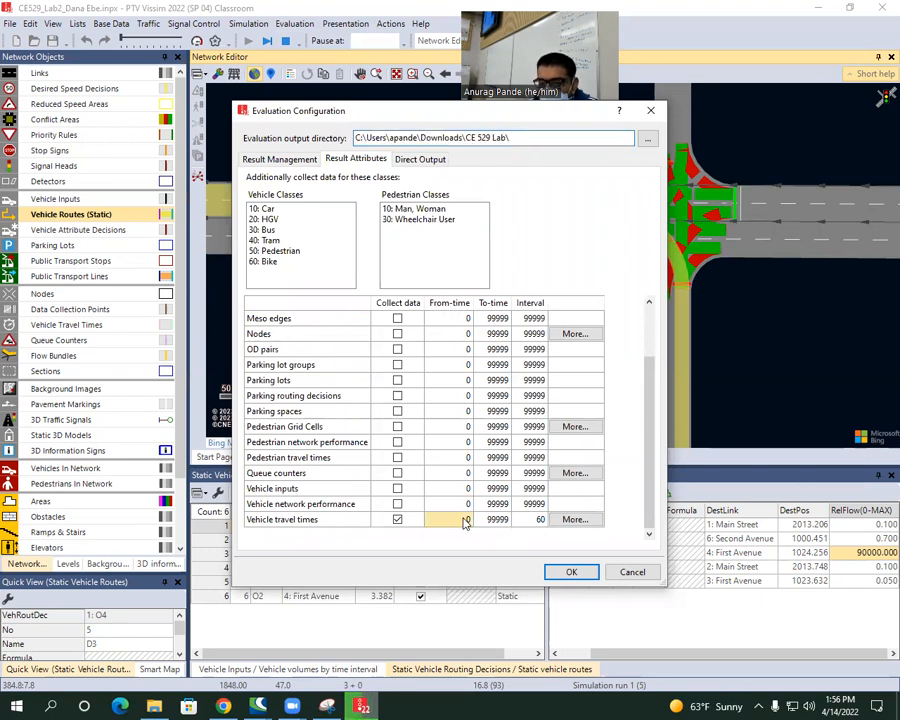
left_click(465, 520)
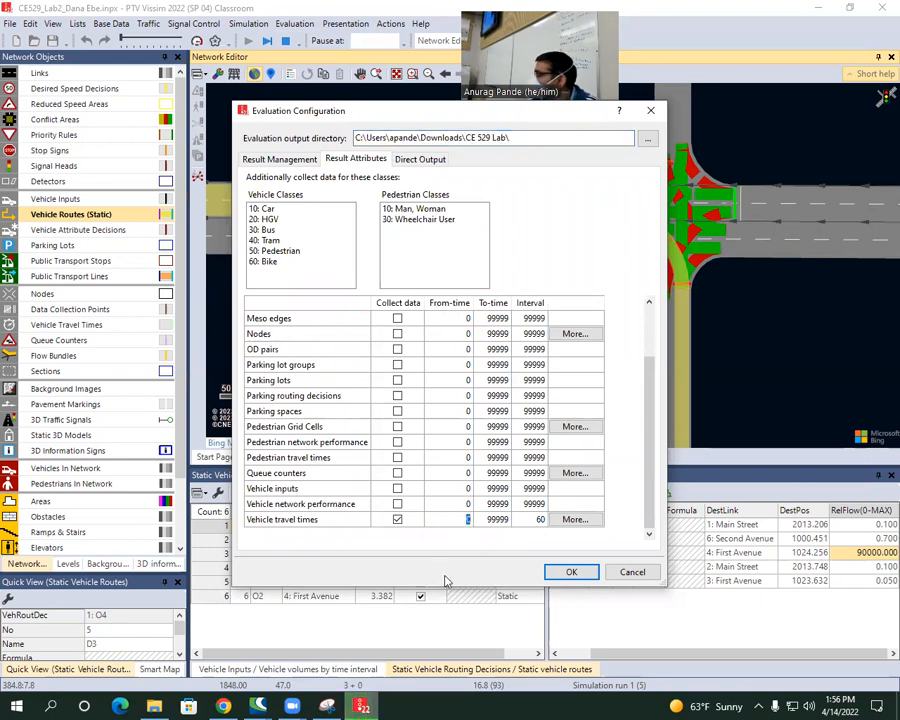
type("300")
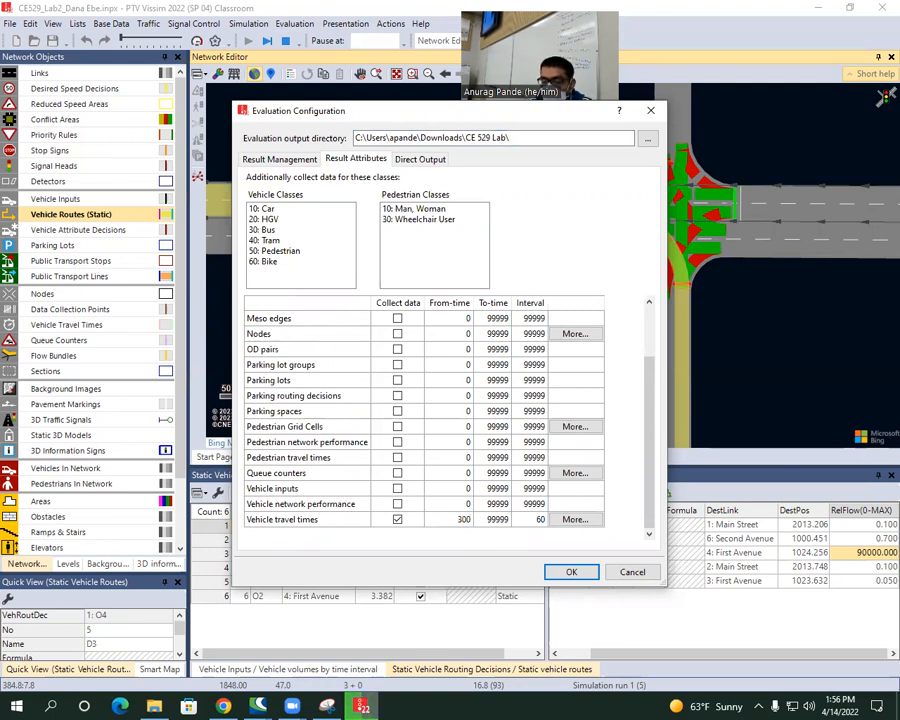
left_click(494, 520)
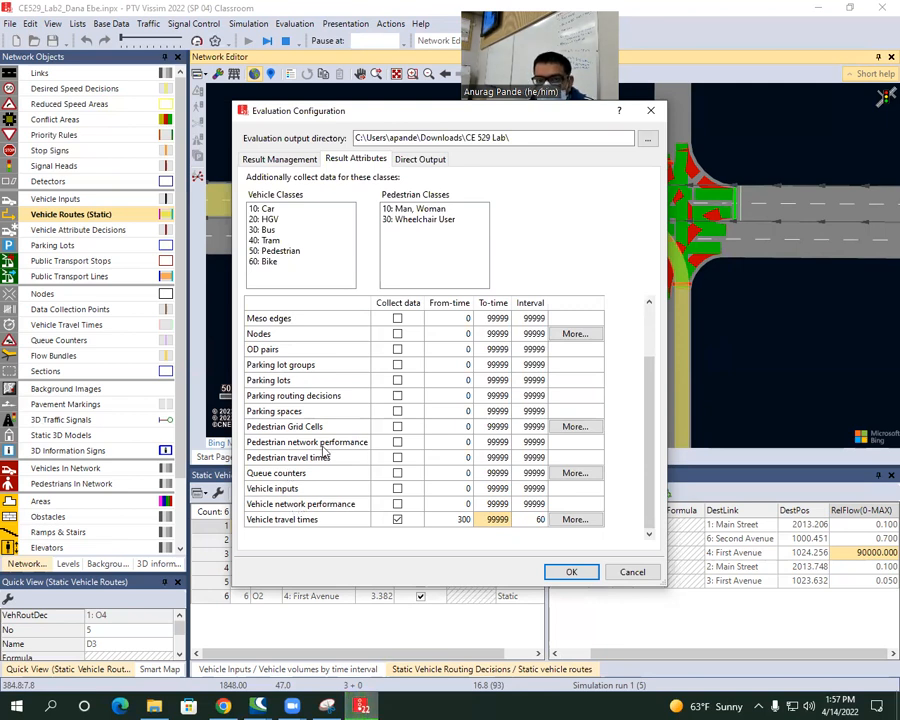
Look through the evaluation's direct outputs, toggle file writing of raw vehicle travel times off and on, and discard the configuration changes.
left_click(284, 160)
left_click(352, 161)
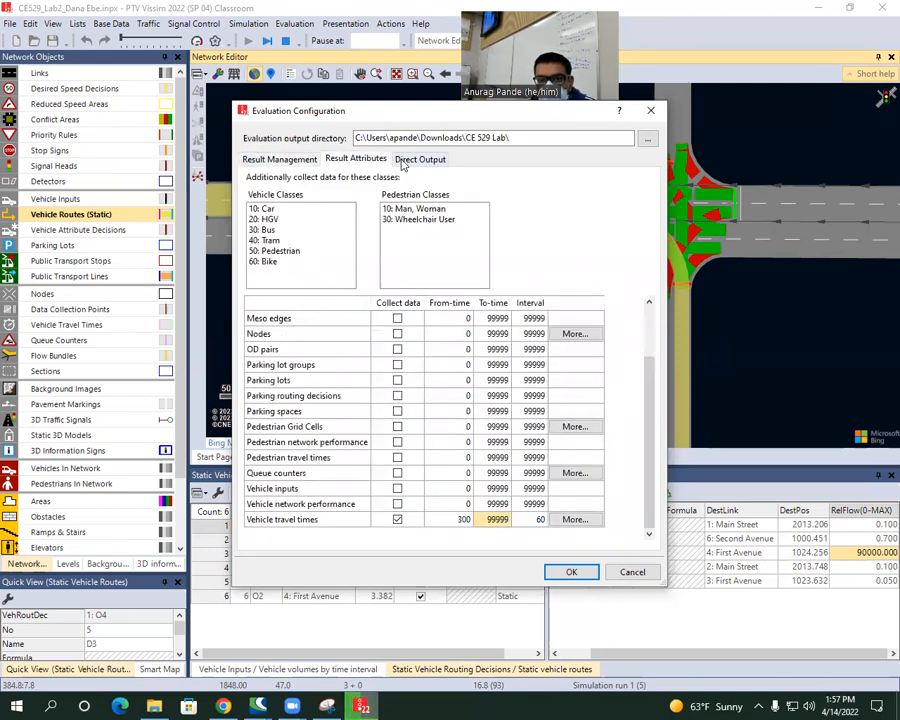
left_click(415, 160)
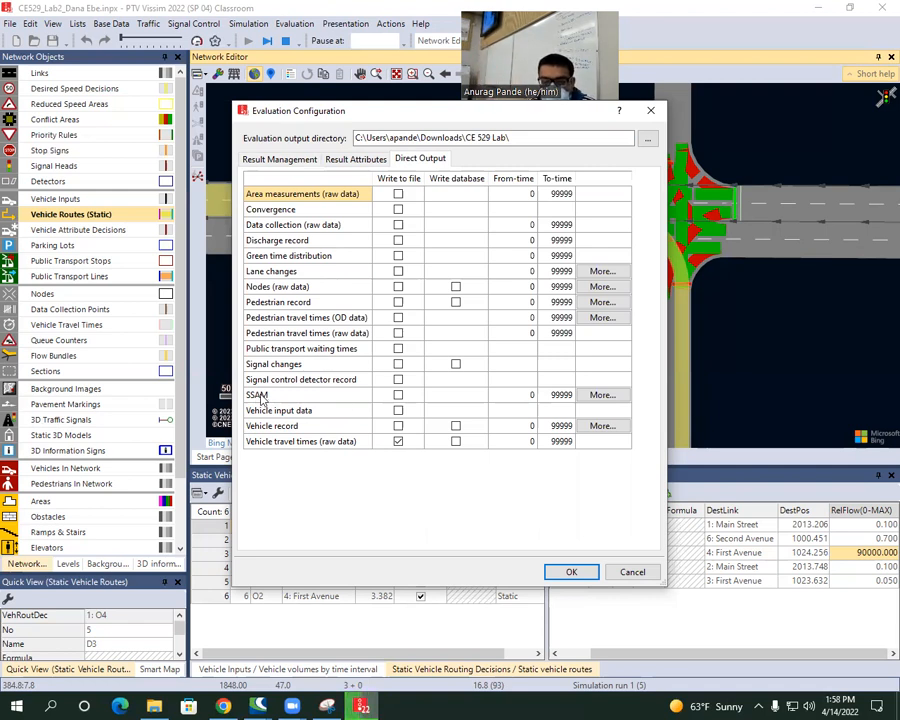
left_click(398, 396)
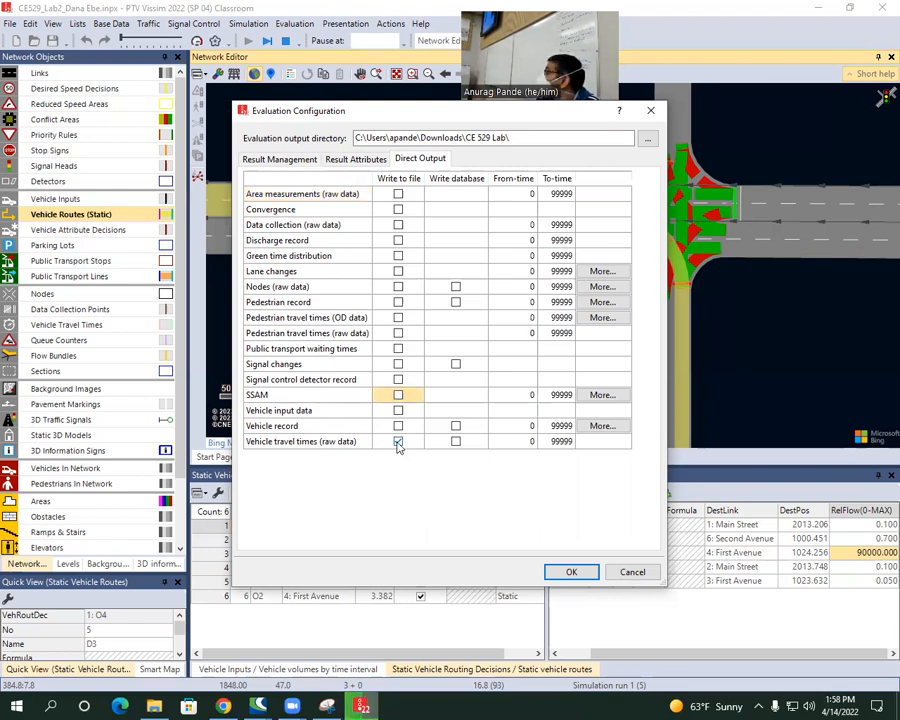
left_click(398, 442)
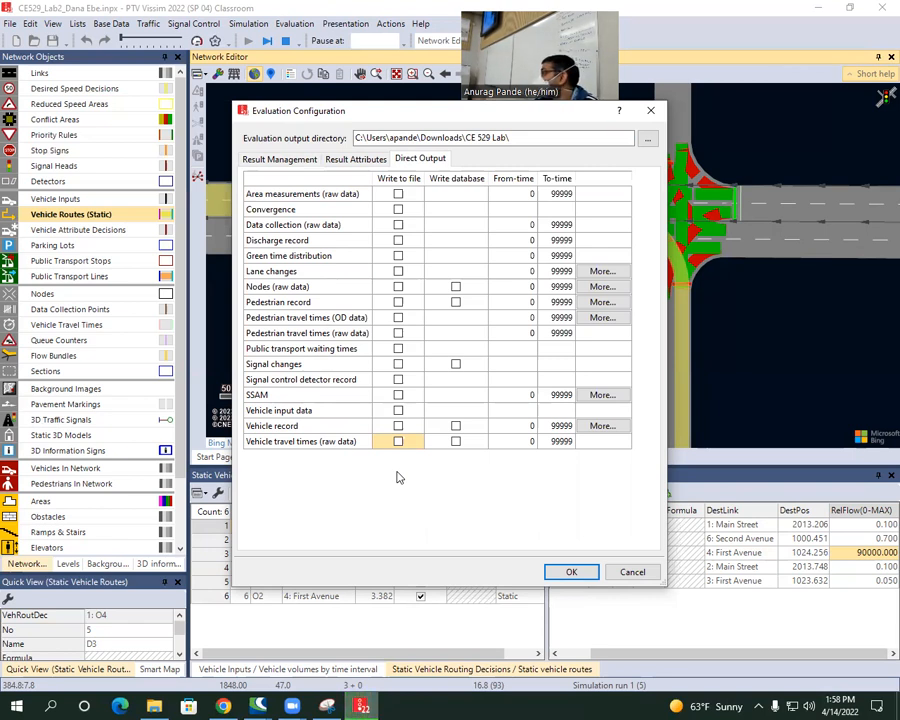
left_click(399, 444)
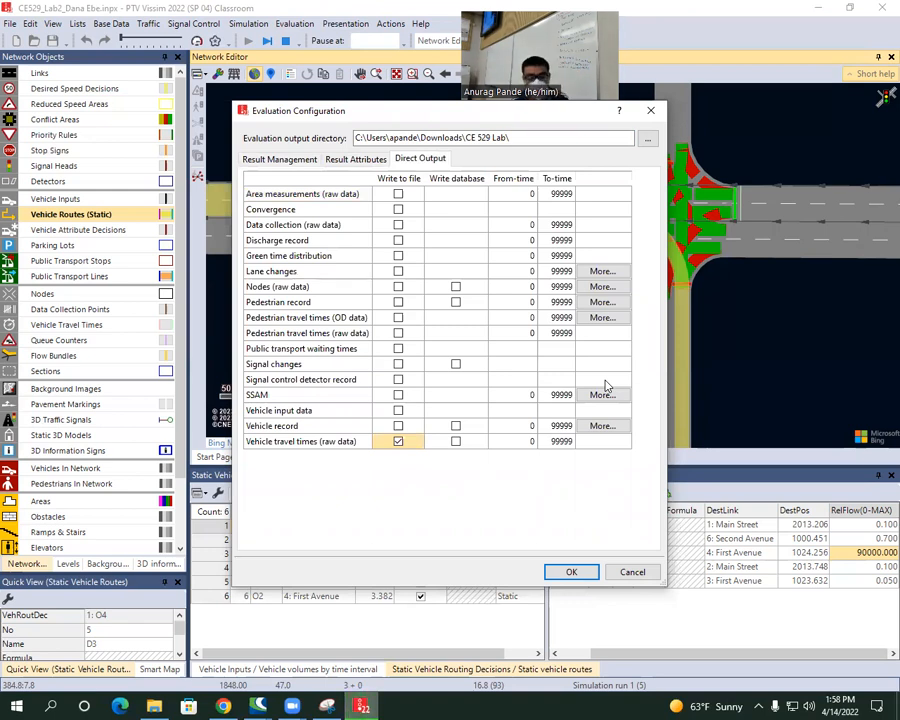
left_click(632, 572)
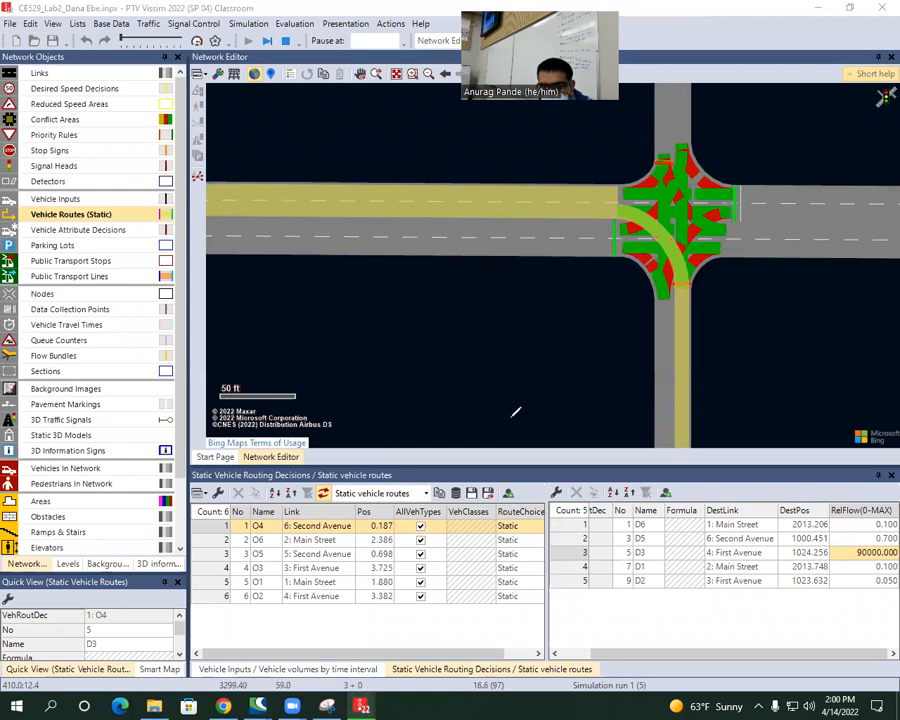
Annotate the shared screen below Main Street with the text "Actuated Signal .rbc files".
left_click(257, 292)
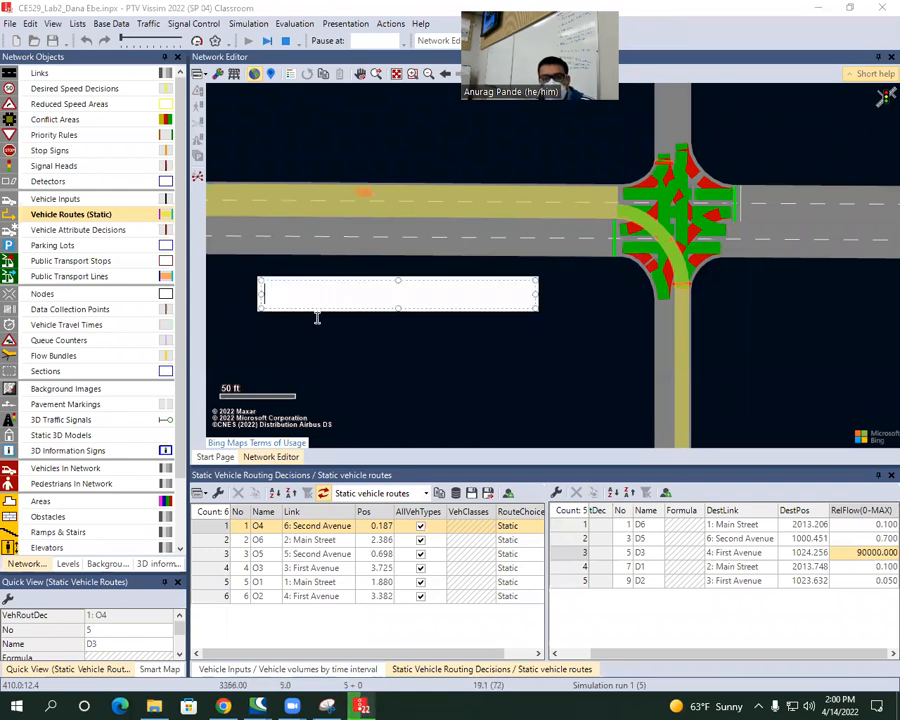
type("Actu")
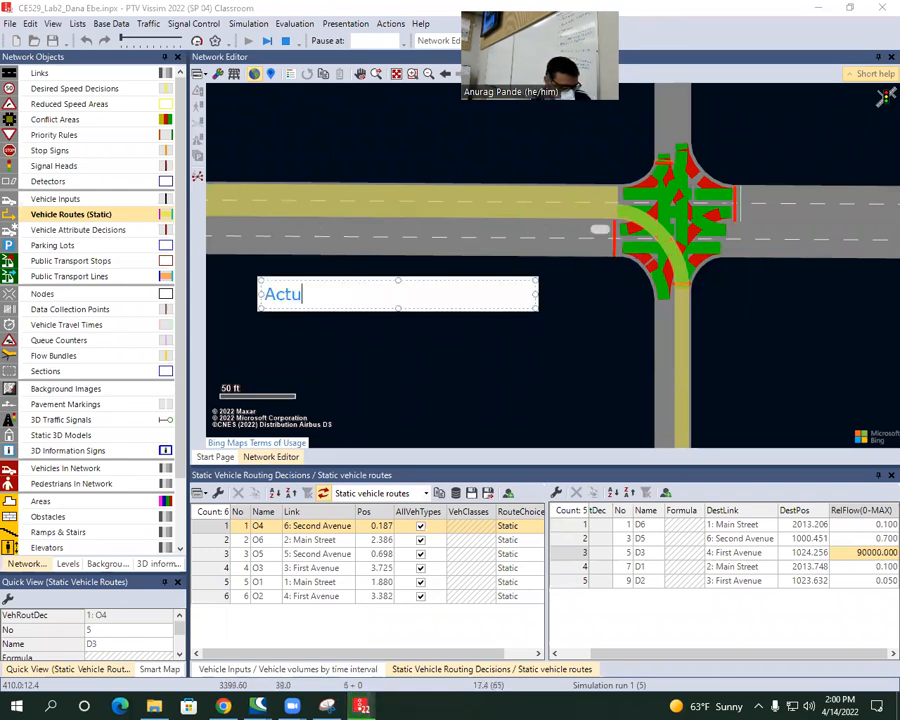
type("ated SA")
key("BackSpace")
key("BackSpace")
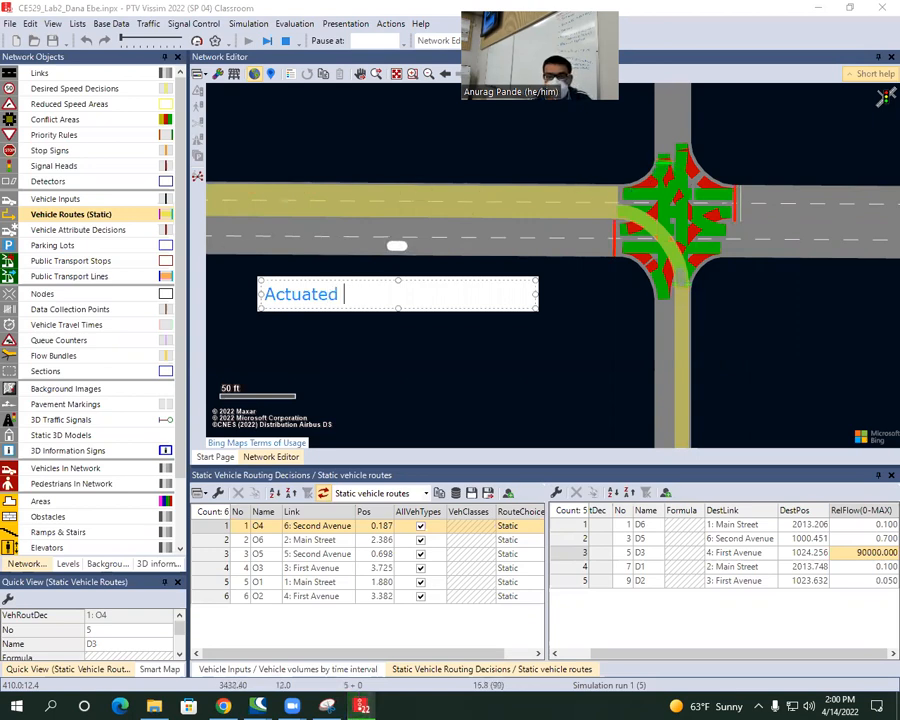
type("Signal")
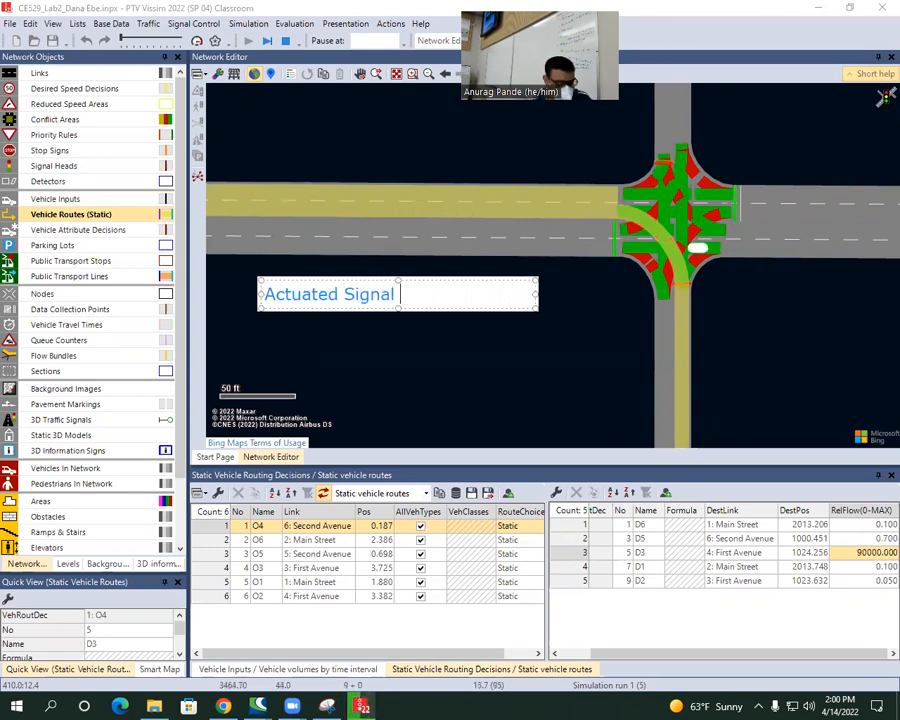
type(" .rbc files")
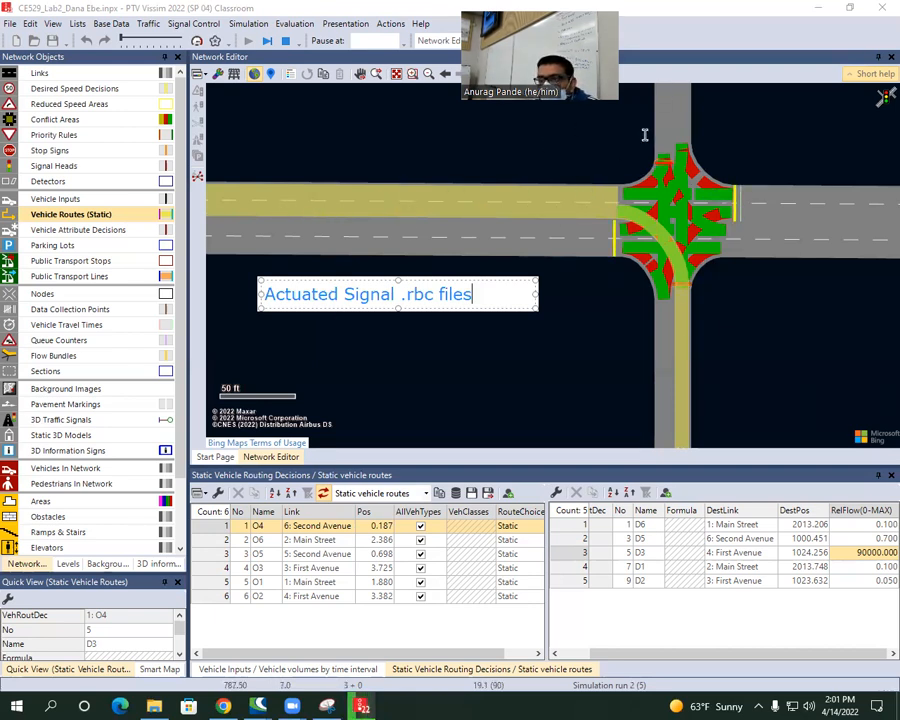
left_click(703, 140)
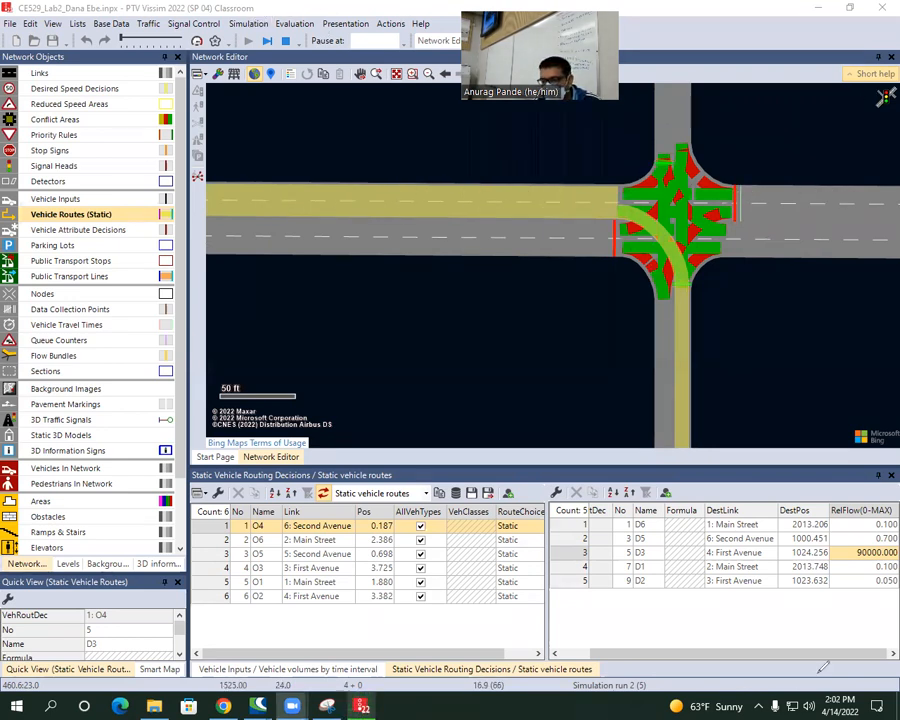
Review the simulation parameters, including the number of runs, and close them.
left_click(248, 23)
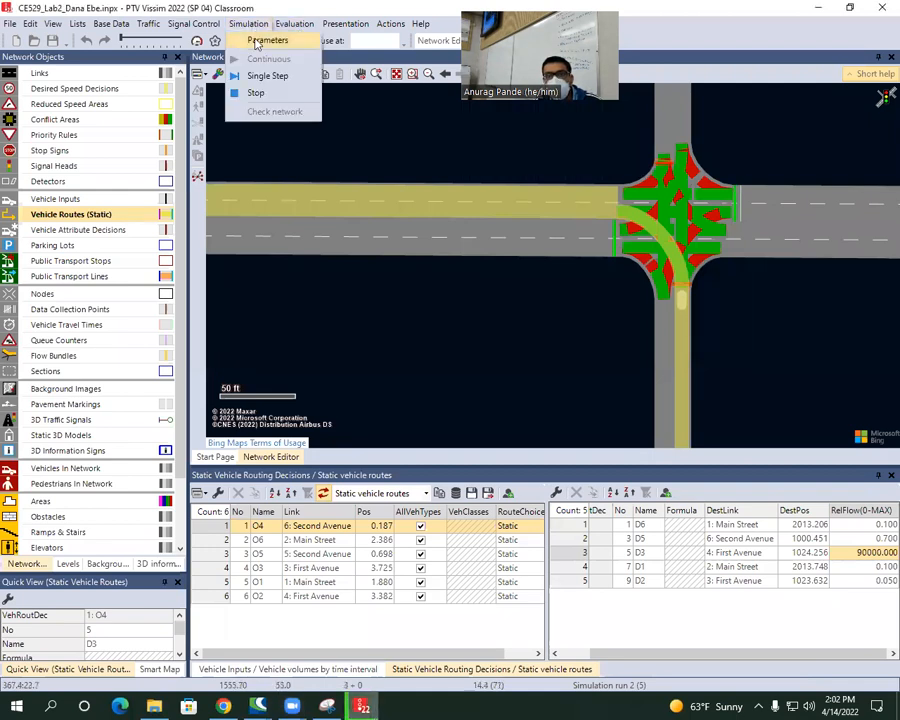
left_click(256, 42)
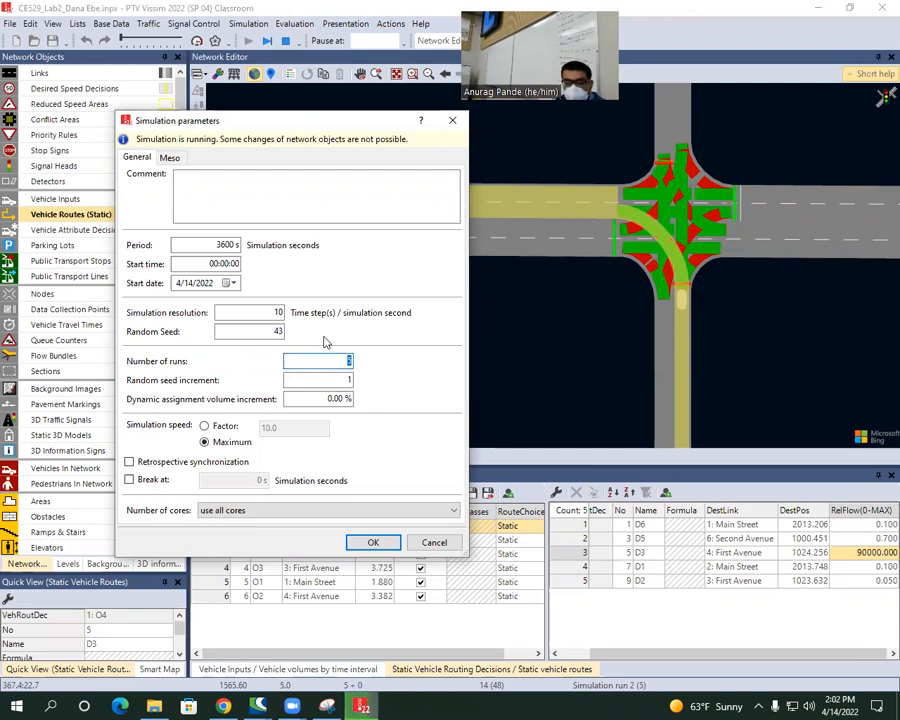
left_click(332, 42)
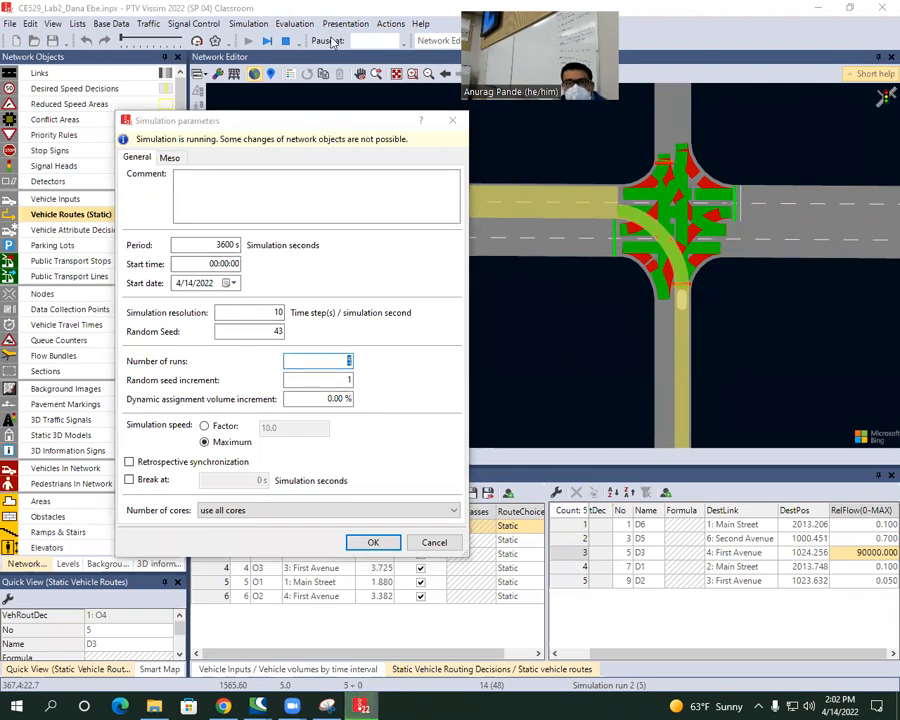
left_click_drag(448, 124, 333, 143)
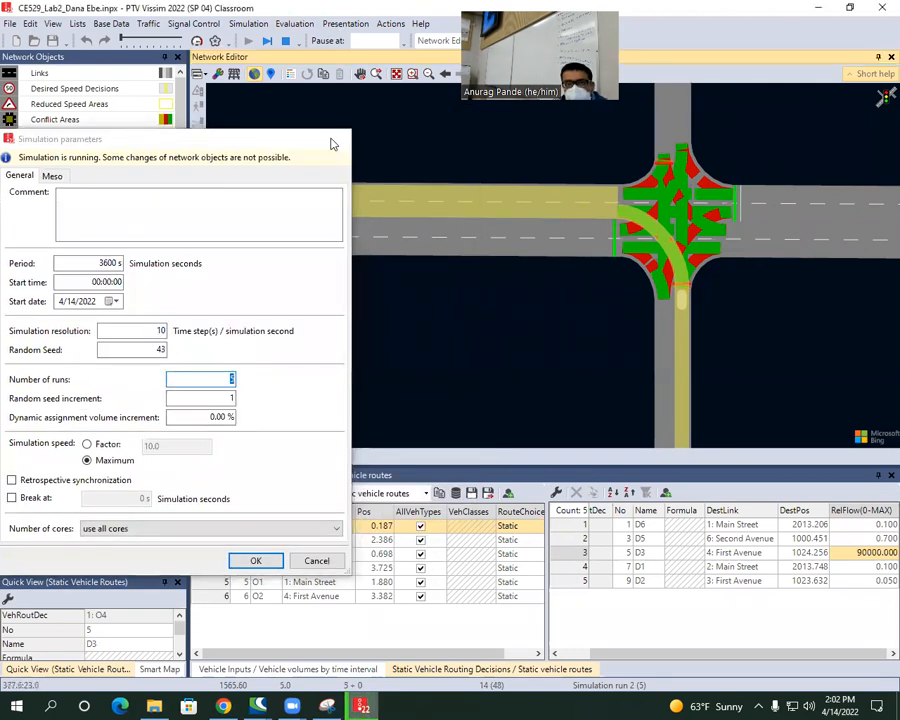
left_click(333, 141)
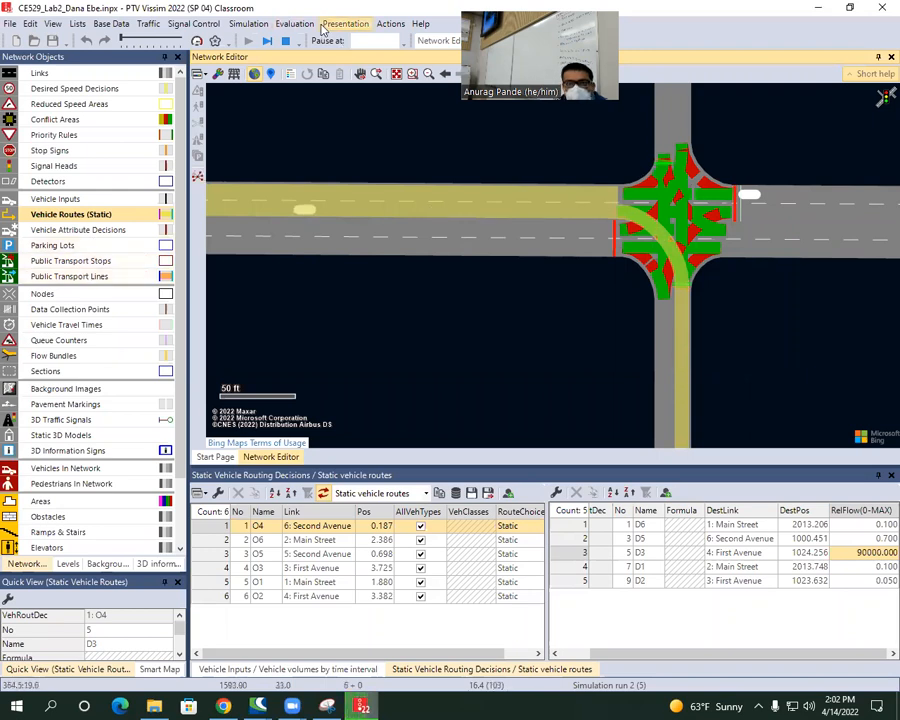
Check which direct outputs are written to file in the evaluation configuration and close it.
left_click(294, 23)
left_click(310, 38)
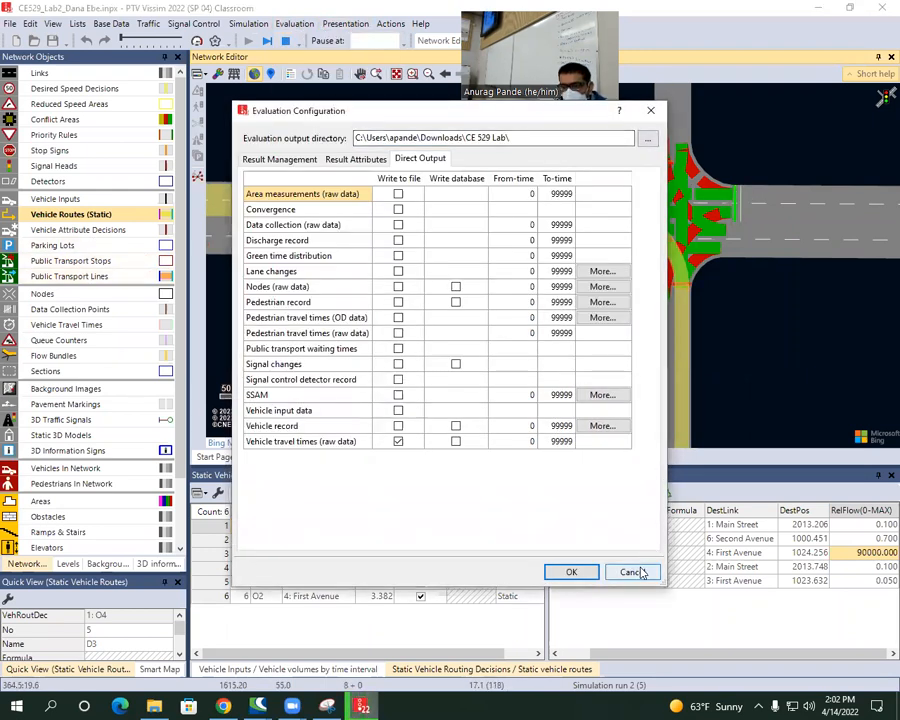
left_click(630, 572)
Browse the available result lists, open the vehicle travel time results, and look through the rows up to simulation run 3.
left_click(292, 23)
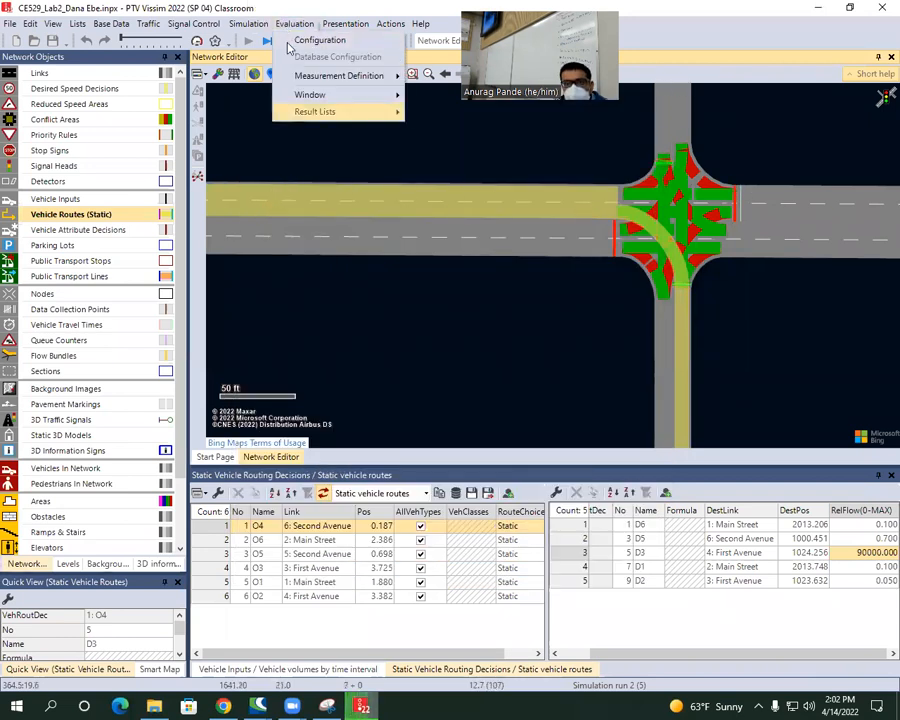
mouse_move(340, 111)
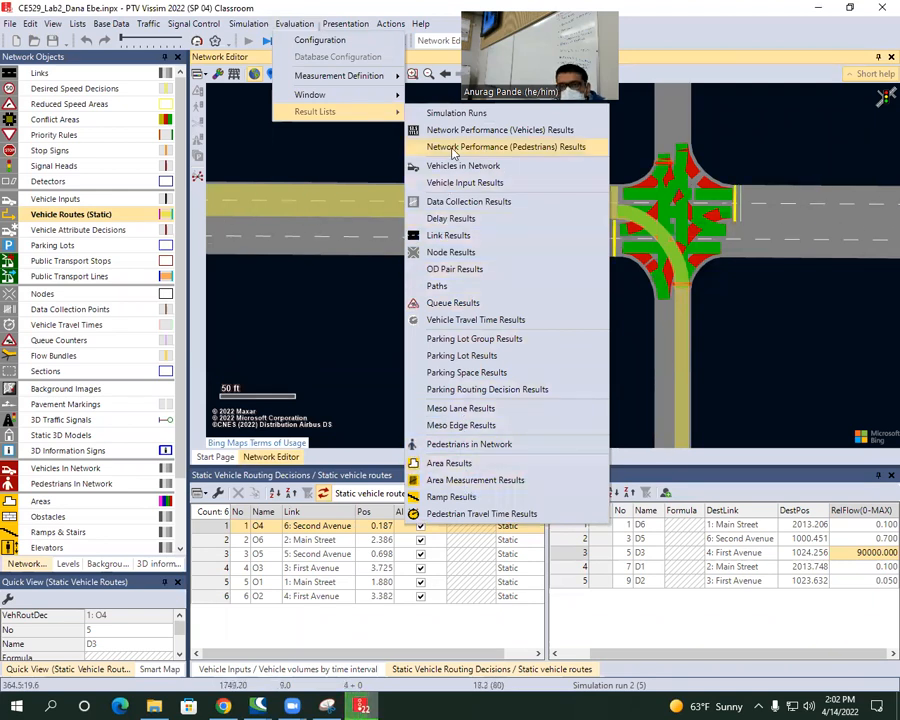
left_click(417, 7)
left_click(294, 23)
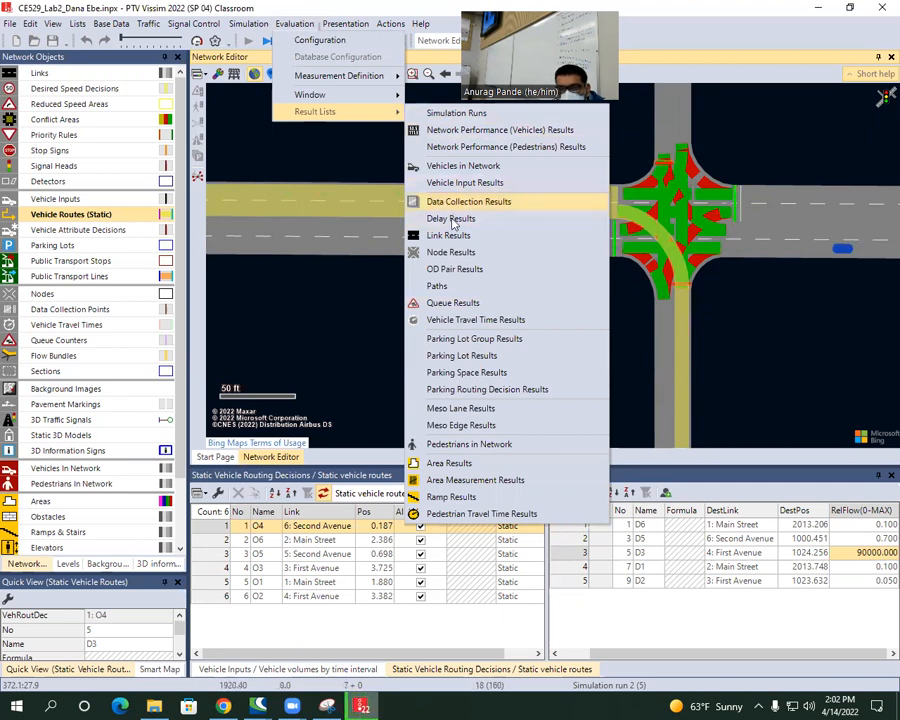
left_click(453, 320)
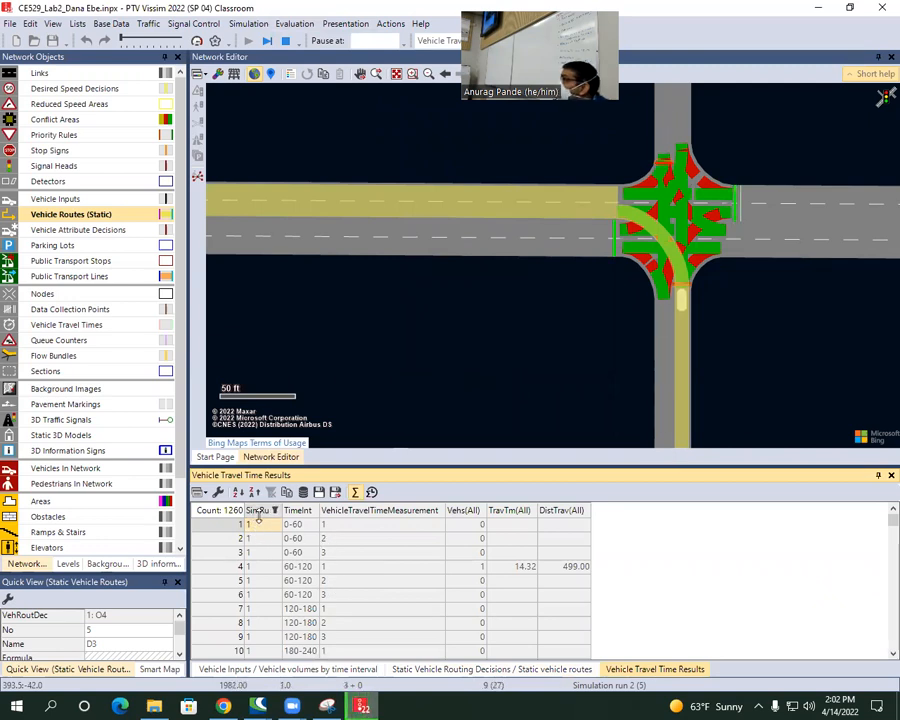
scroll(255, 580, "down", 7)
scroll(255, 580, "down", 20)
scroll(255, 580, "down", 16)
left_click_drag(879, 540, 878, 565)
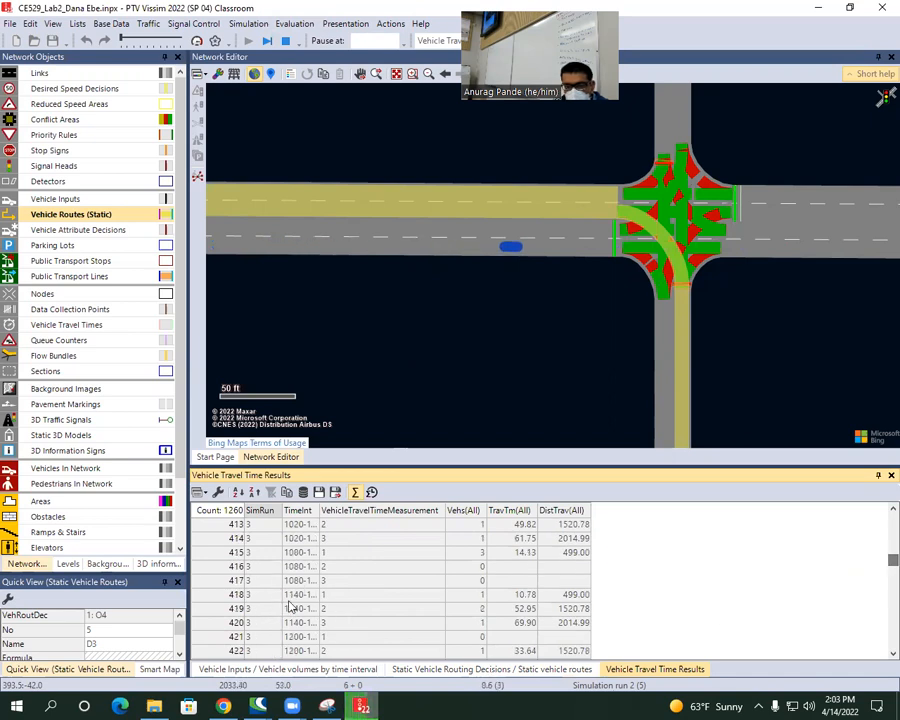
scroll(240, 560, "up", 1)
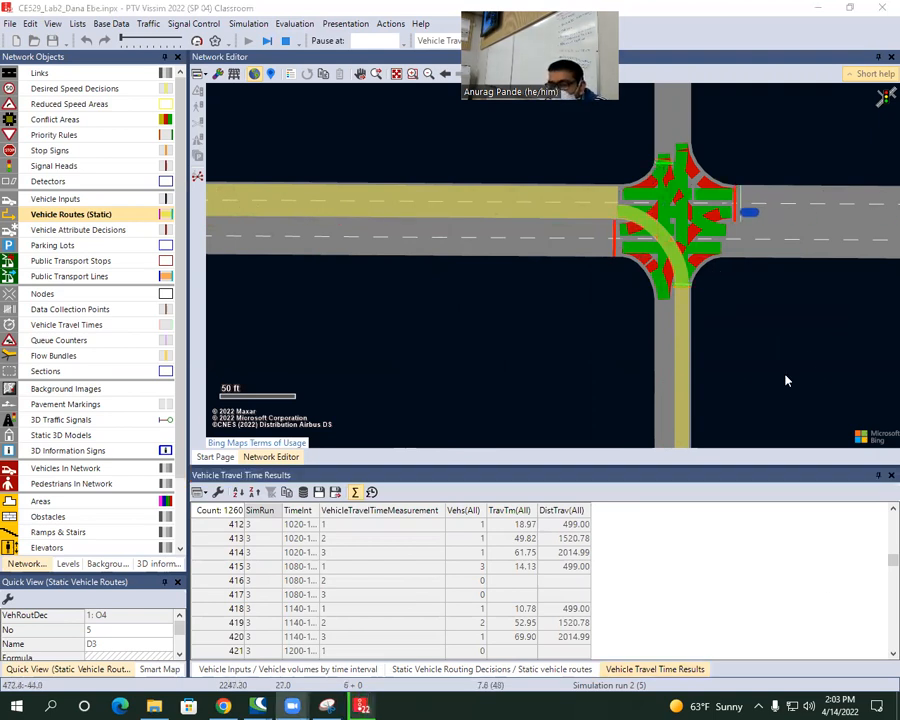
Examine the turning connectors and the signal head on the northbound Second Avenue approach at close range.
left_click(732, 348)
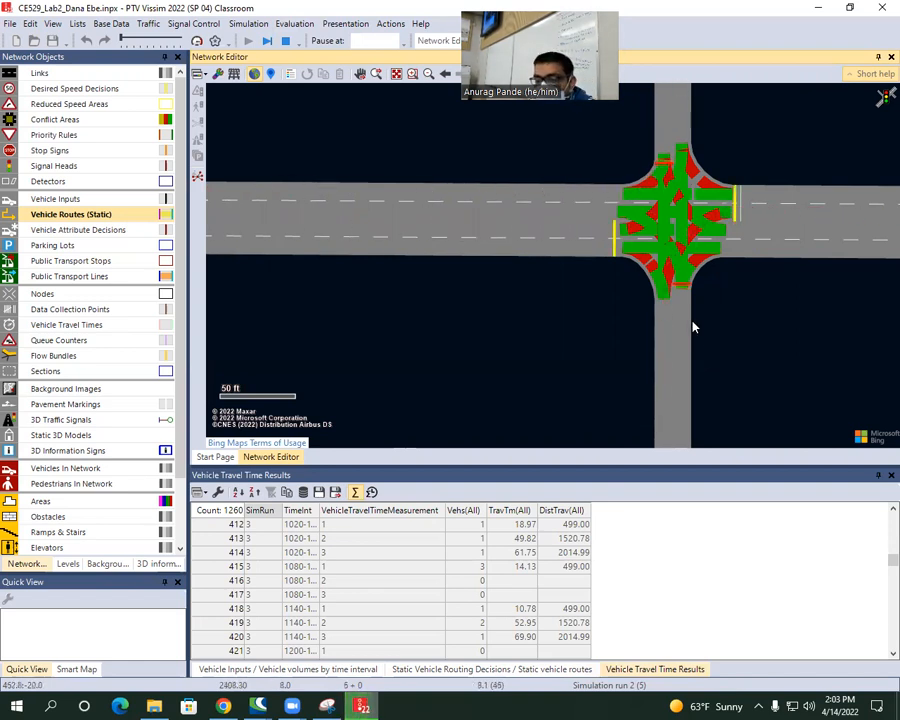
scroll(700, 315, "up", 3)
scroll(723, 300, "up", 7)
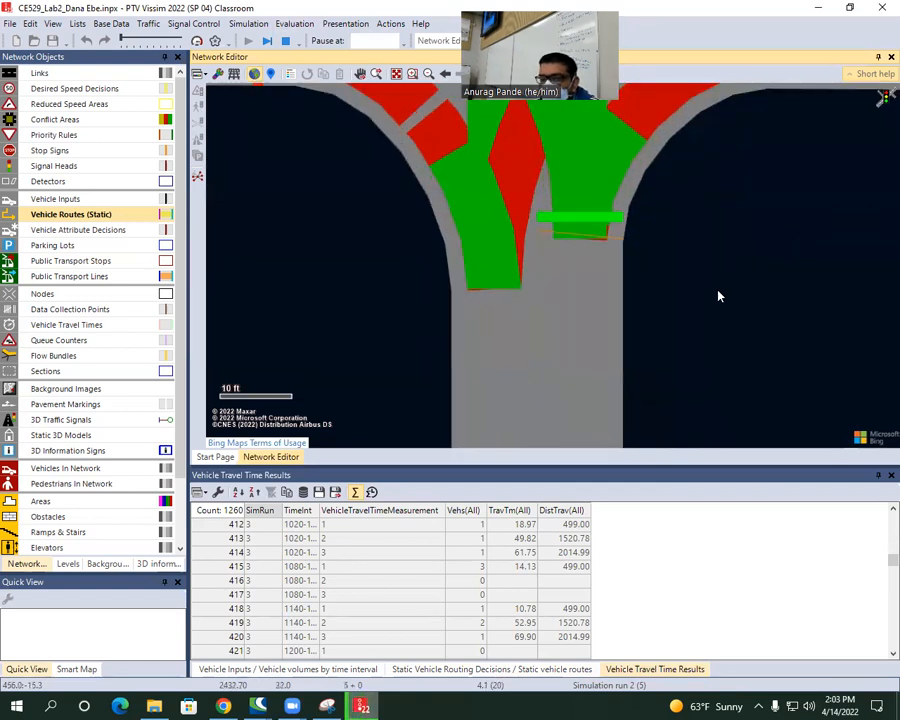
left_click_drag(702, 252, 687, 357)
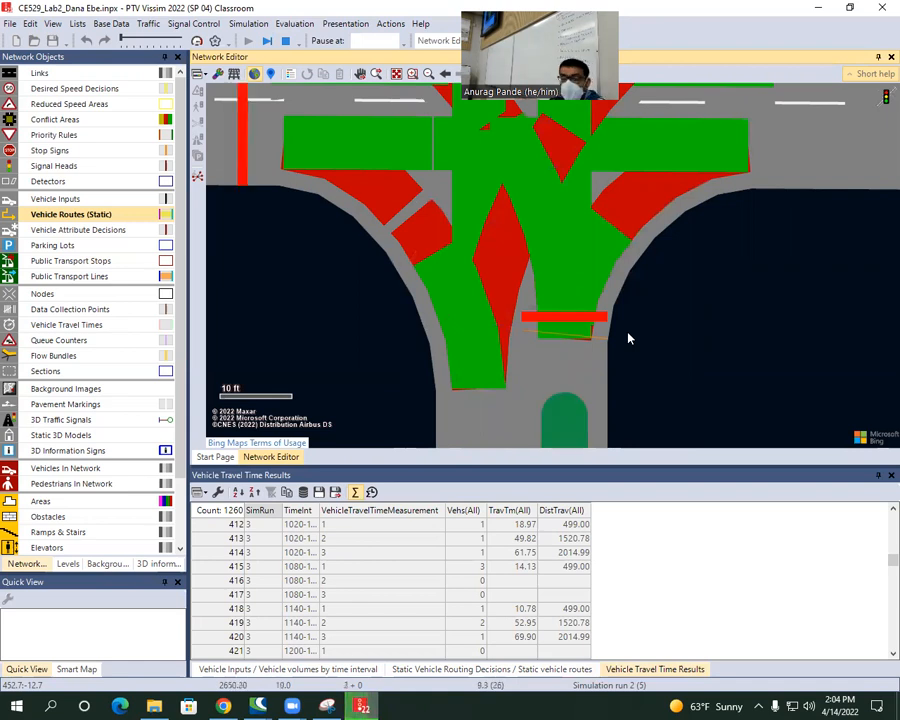
left_click(621, 279)
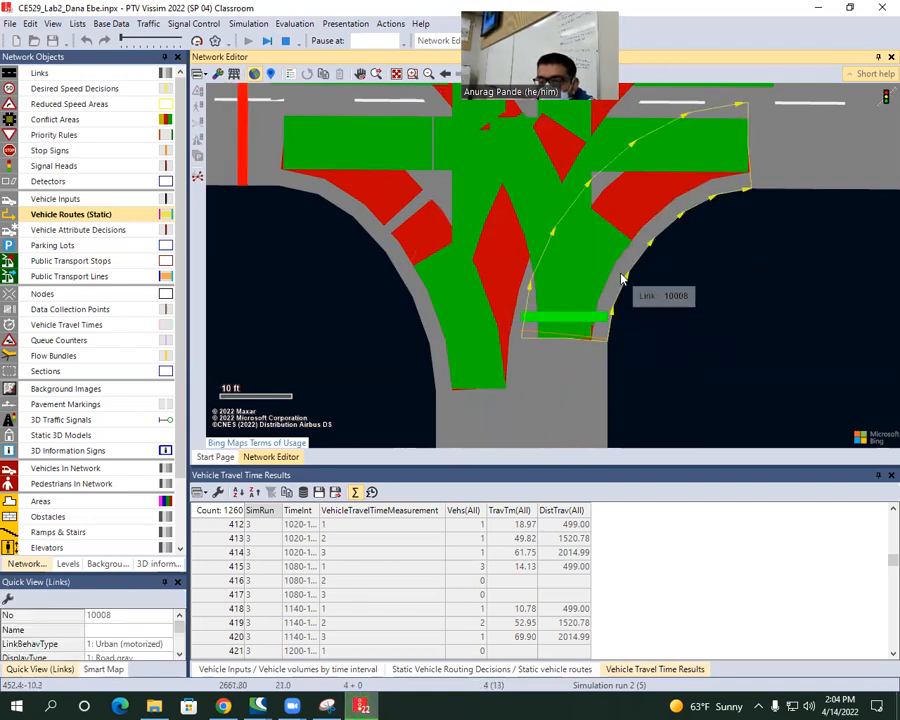
left_click(525, 282)
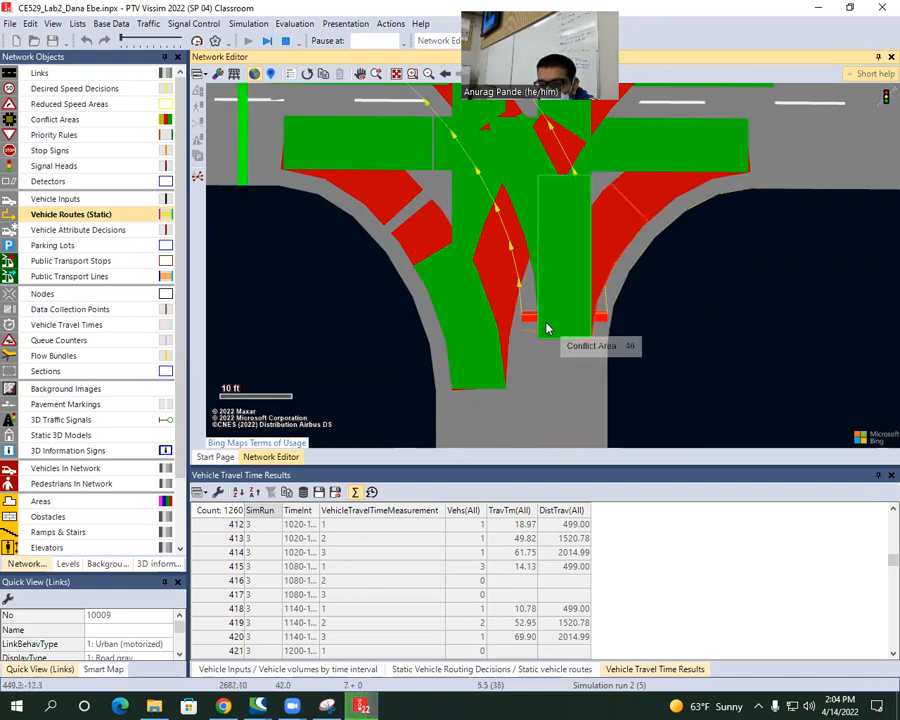
left_click(534, 324)
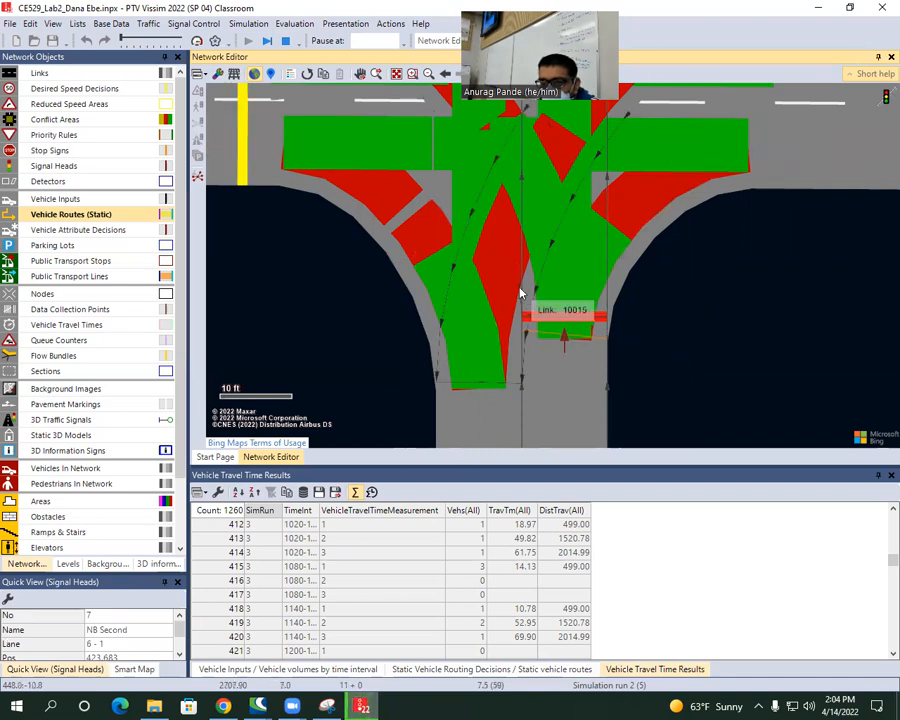
left_click(525, 293)
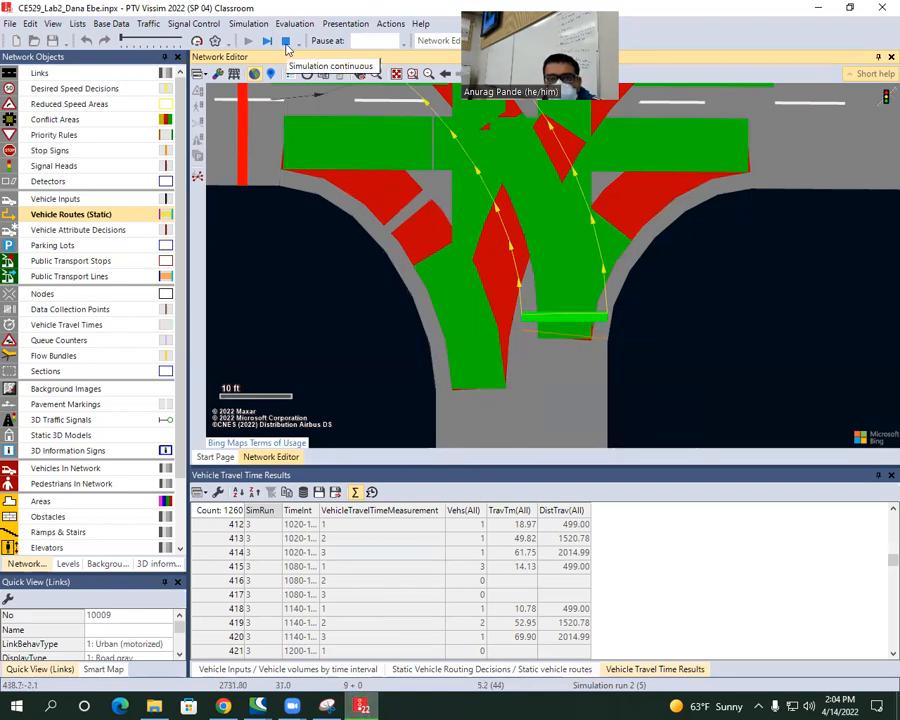
Stop the simulation and move the NB Second signal head forward past the start of the left-turn connector.
left_click(286, 43)
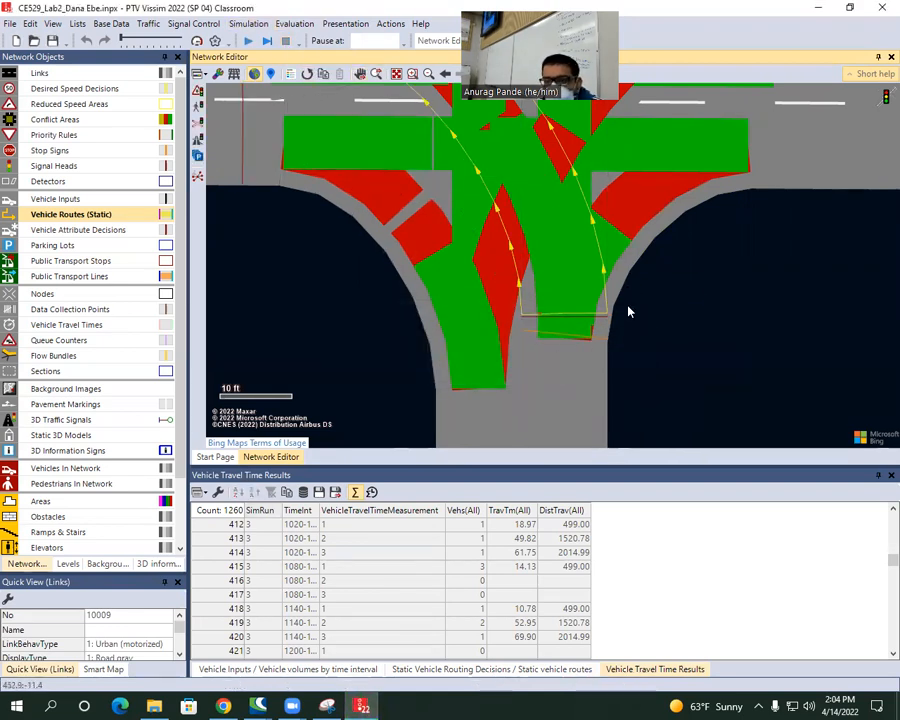
left_click_drag(557, 327, 553, 289)
left_click(672, 330)
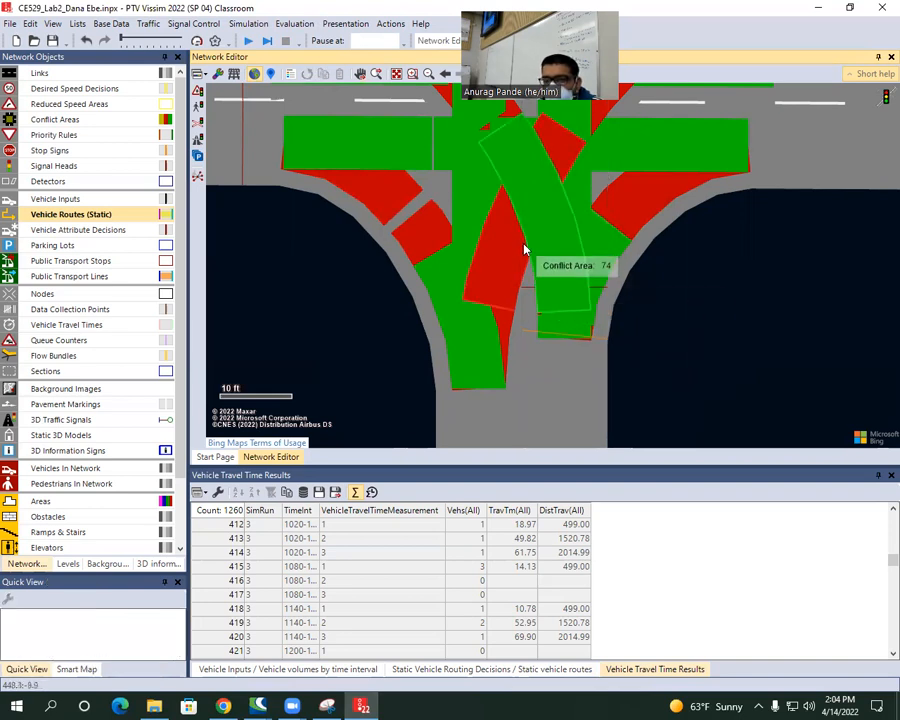
left_click(525, 303)
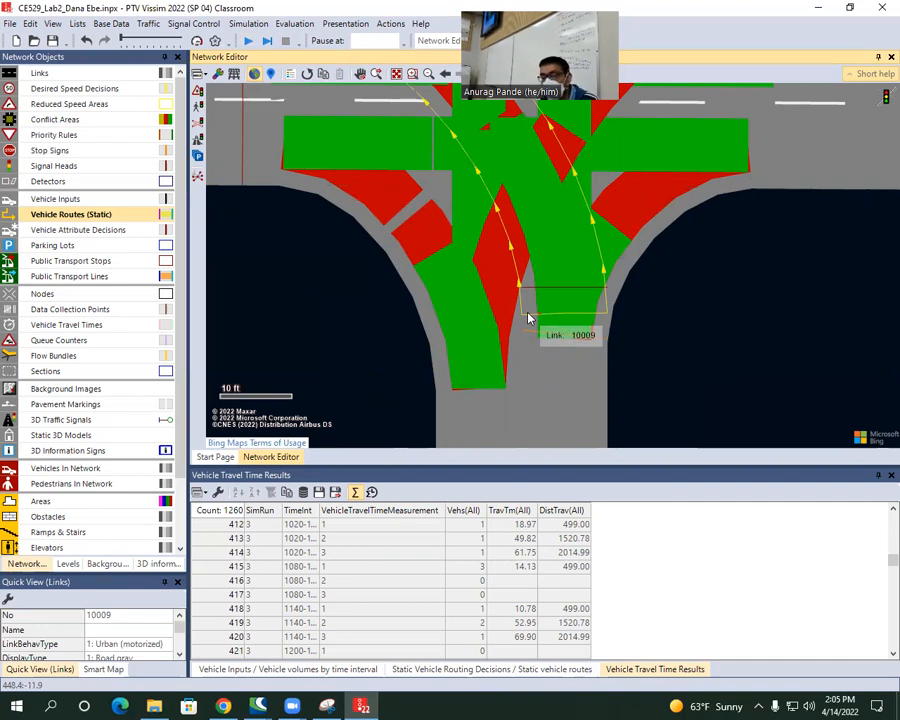
Save the changes, rerun the simulation to check the relocated NB Second signal head, and stop it.
left_click(248, 42)
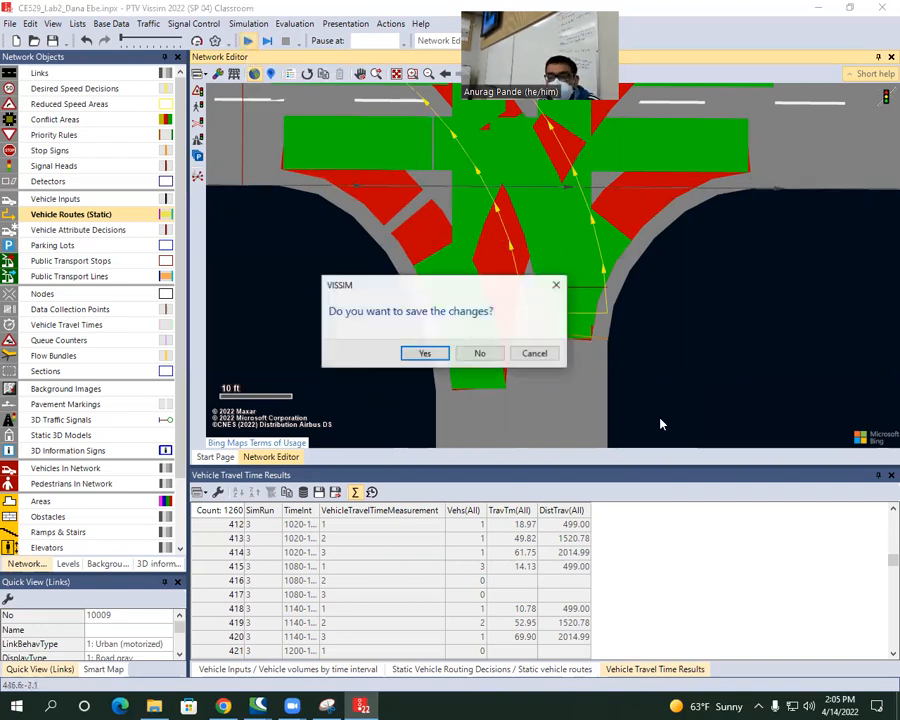
left_click(425, 353)
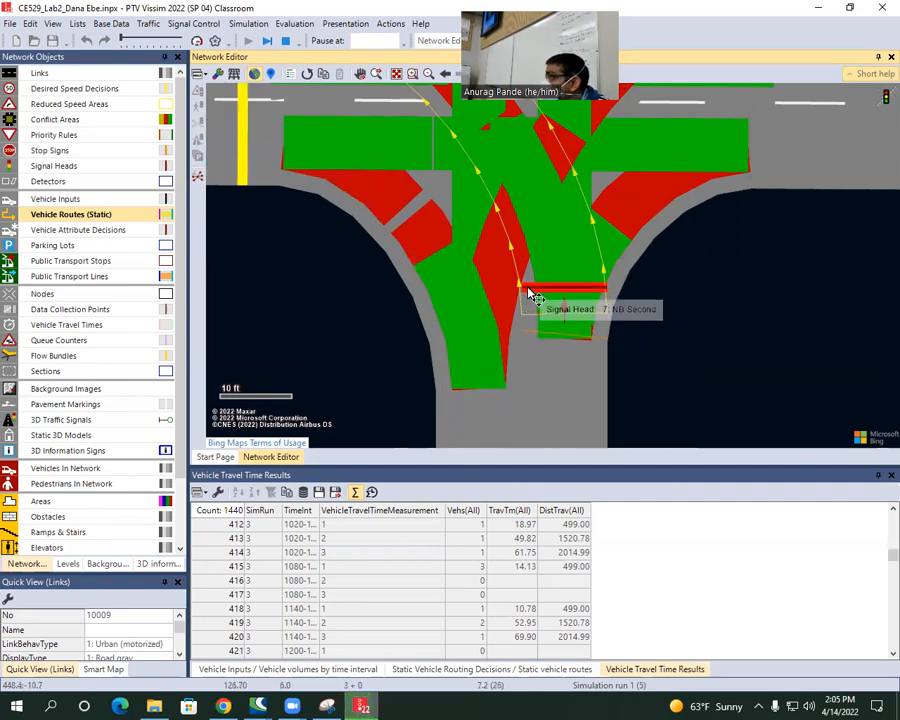
left_click(287, 43)
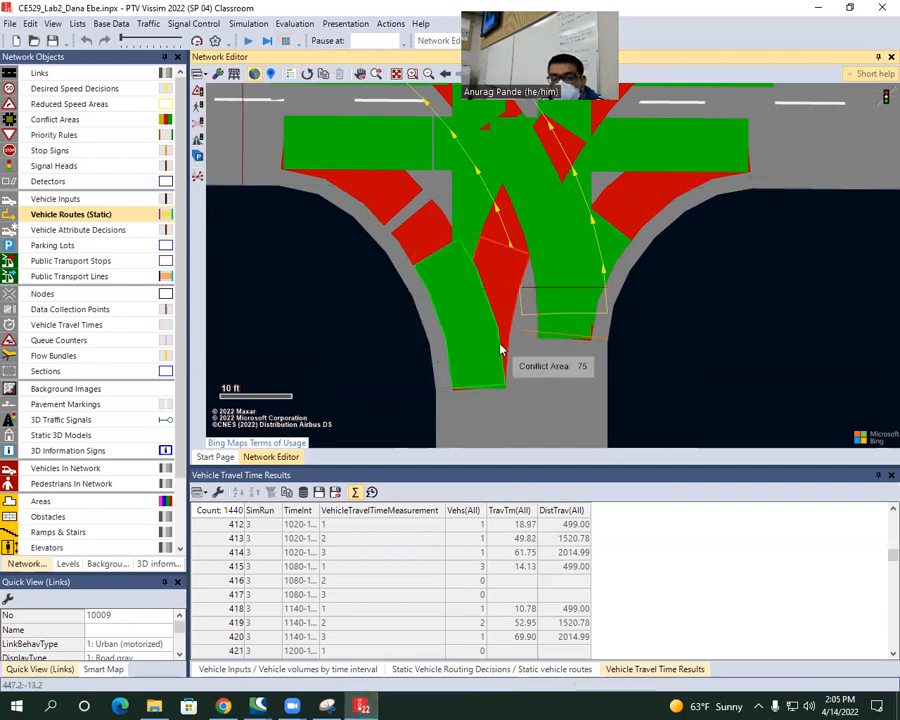
Move the NB Second signal head back to about 422.9 ft on Second Avenue, checking it against the turning connectors.
left_click(533, 298)
left_click_drag(532, 298, 526, 324)
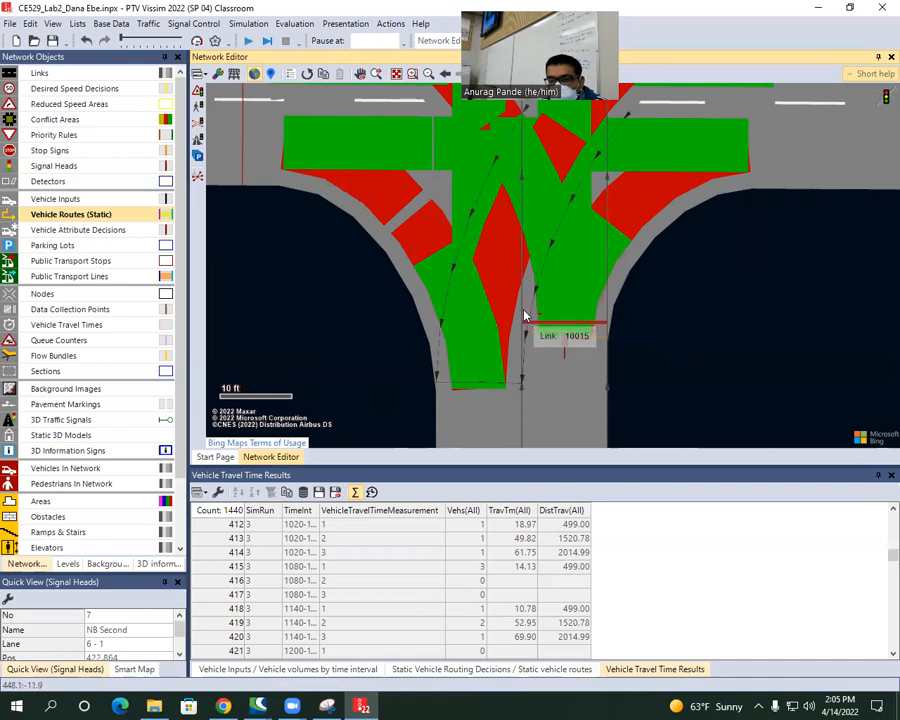
left_click(527, 313)
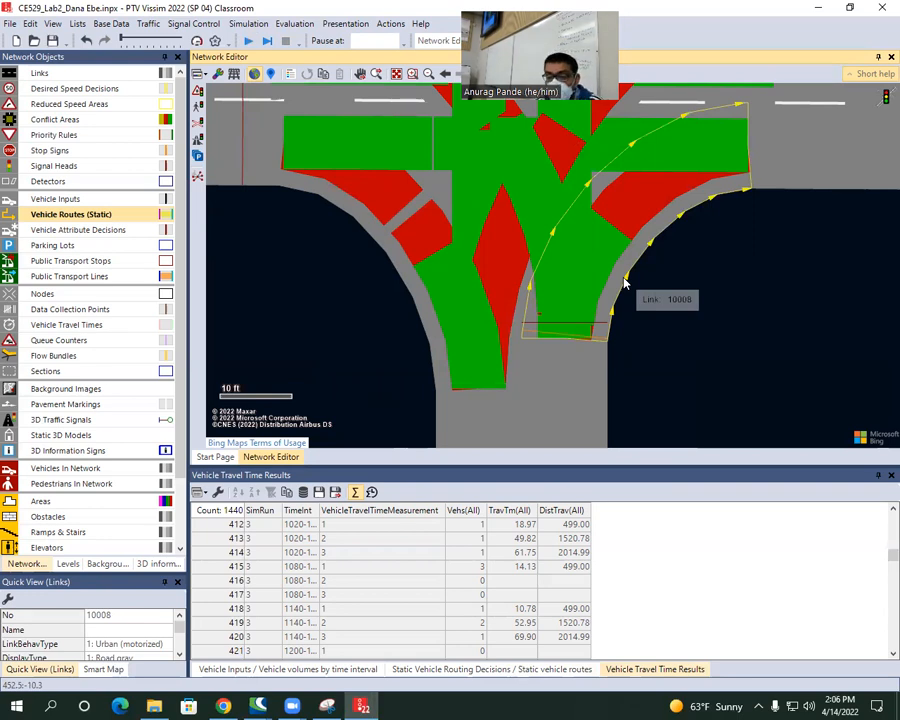
left_click(545, 330)
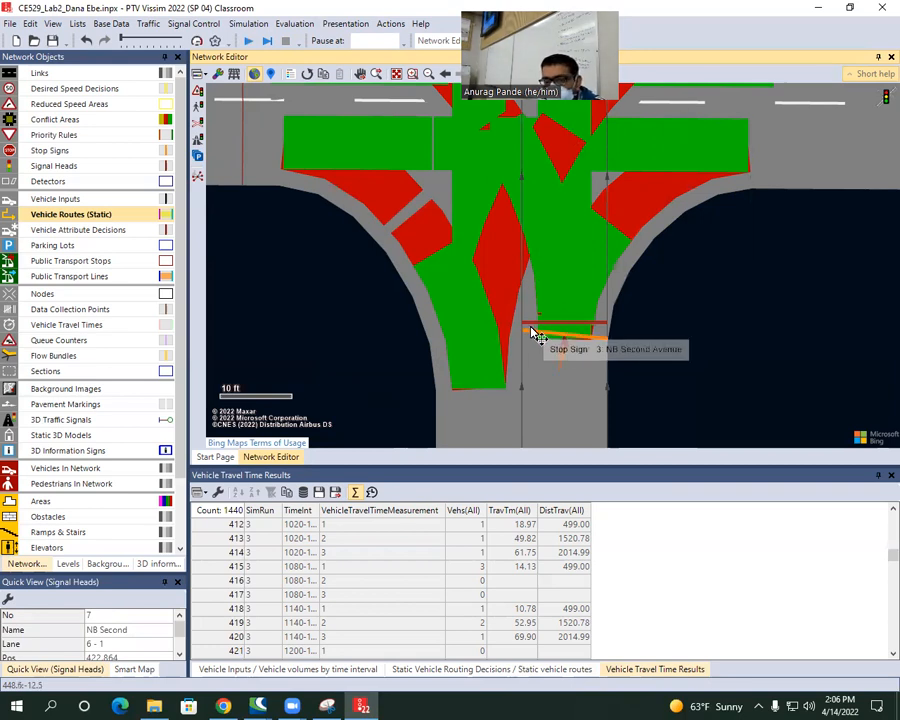
Move the NB Second Avenue stop sign upstream to about 418.4 ft and review its connected signal group without changing it.
left_click_drag(533, 333, 553, 358)
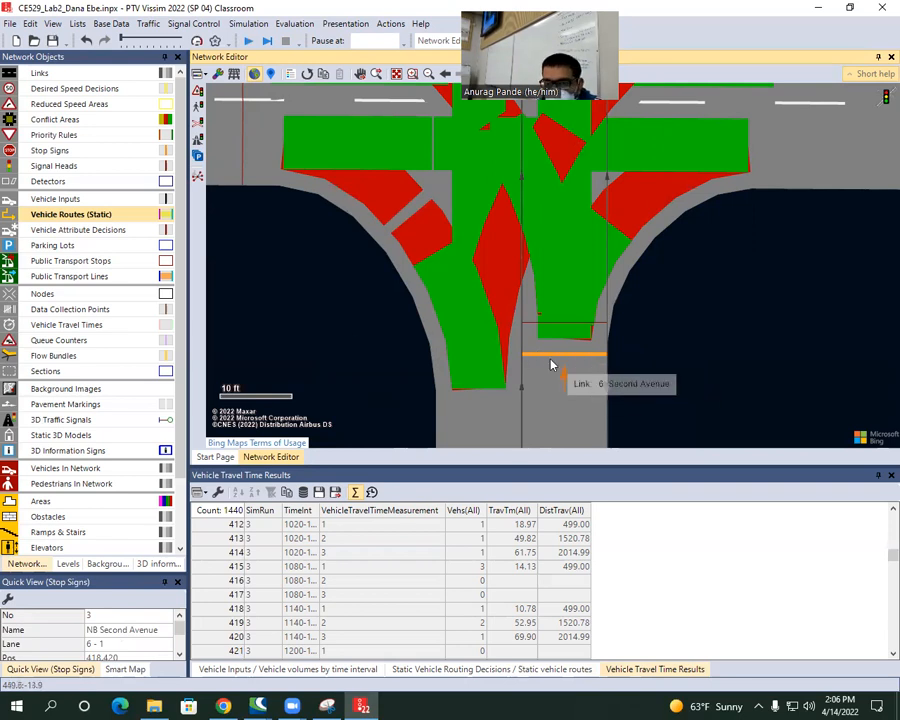
double_click(545, 362)
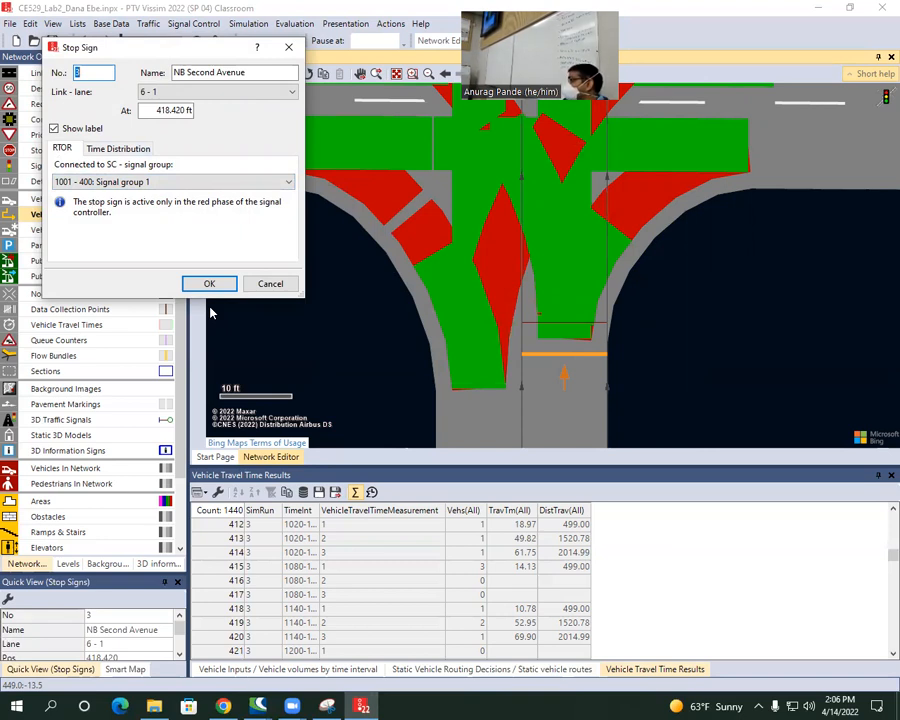
left_click(289, 183)
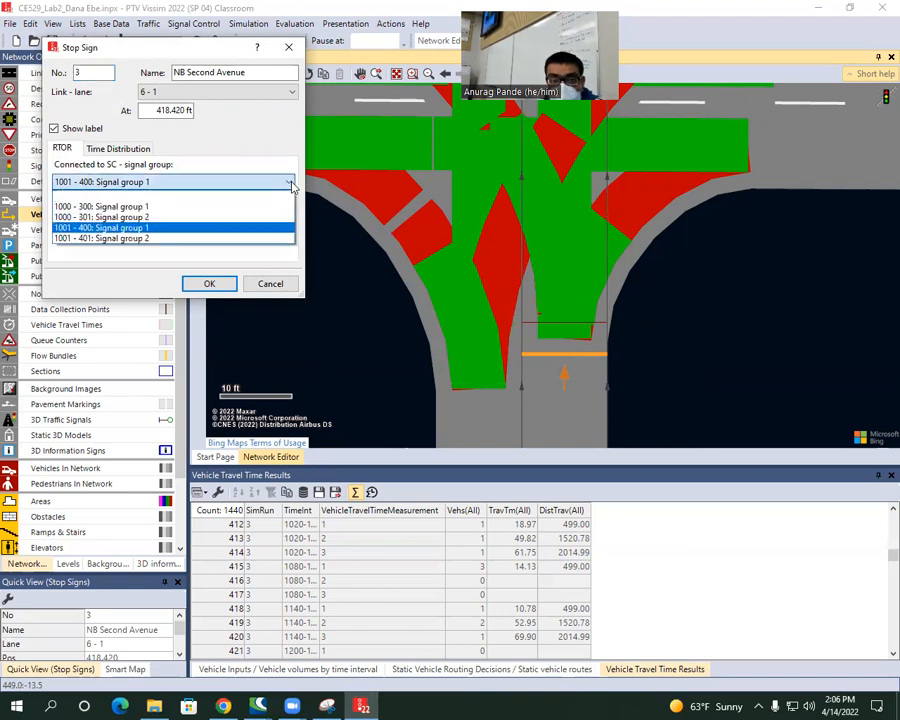
left_click(133, 229)
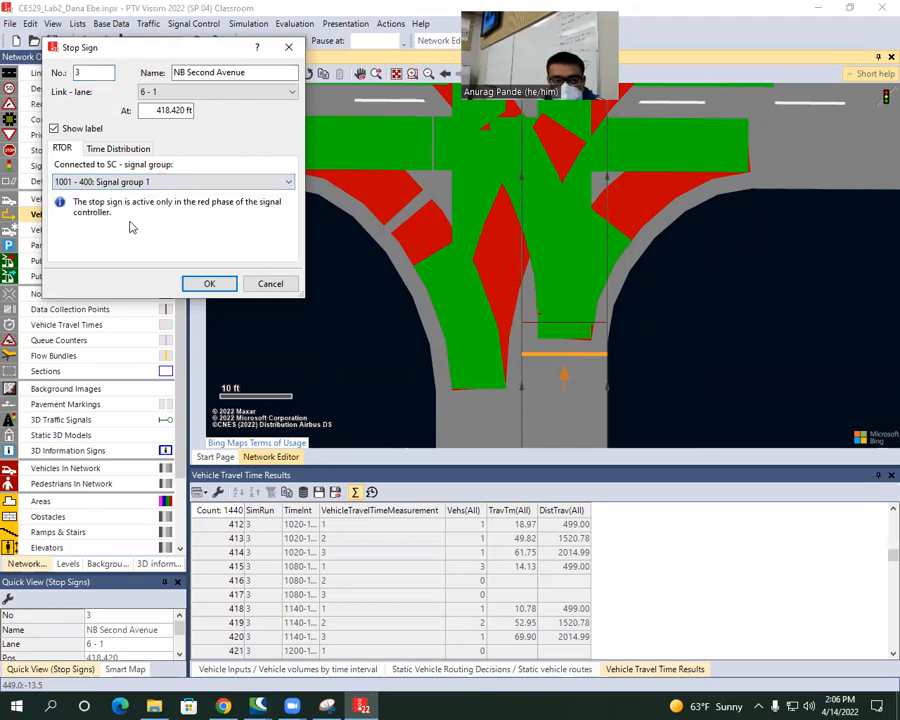
left_click(268, 284)
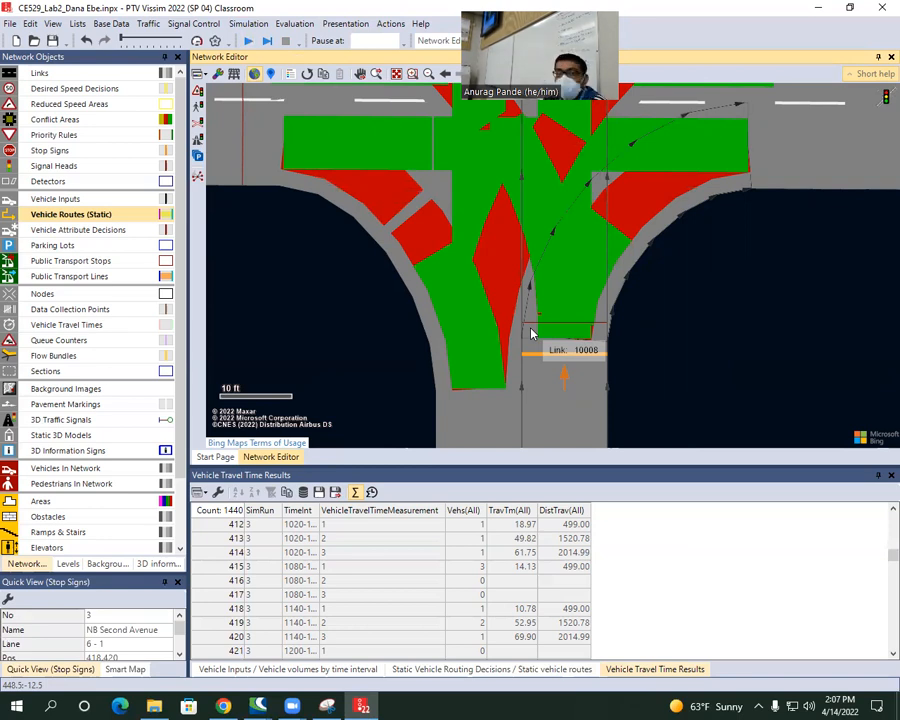
Show the vehicle inputs list and step through the Ex O4, Ex O6 and Ex O5 entries.
left_click(80, 200)
right_click(110, 199)
left_click(135, 207)
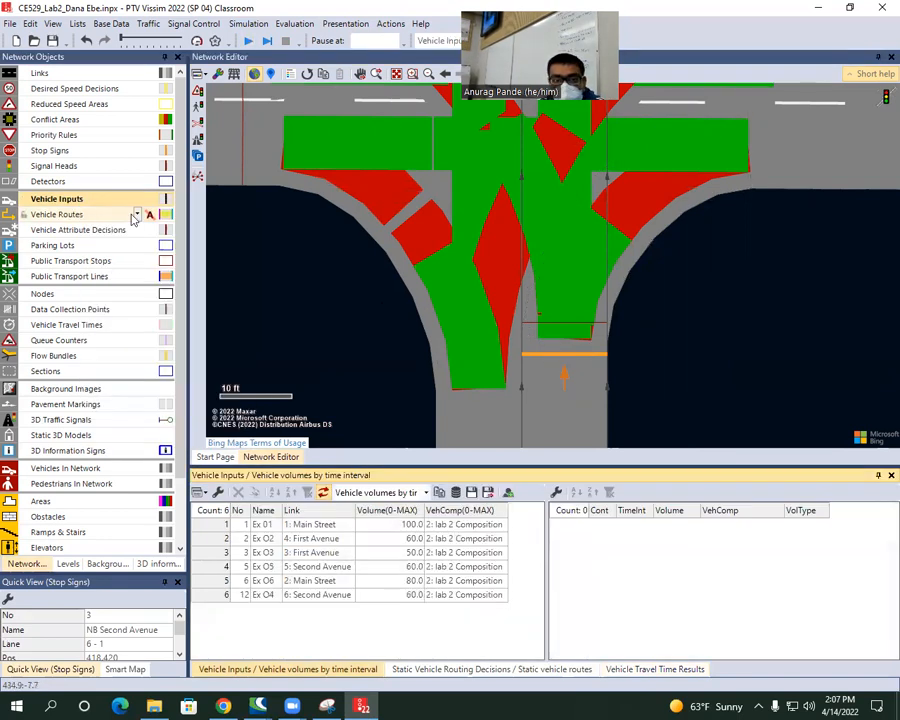
left_click(219, 595)
key("Up")
key("Up")
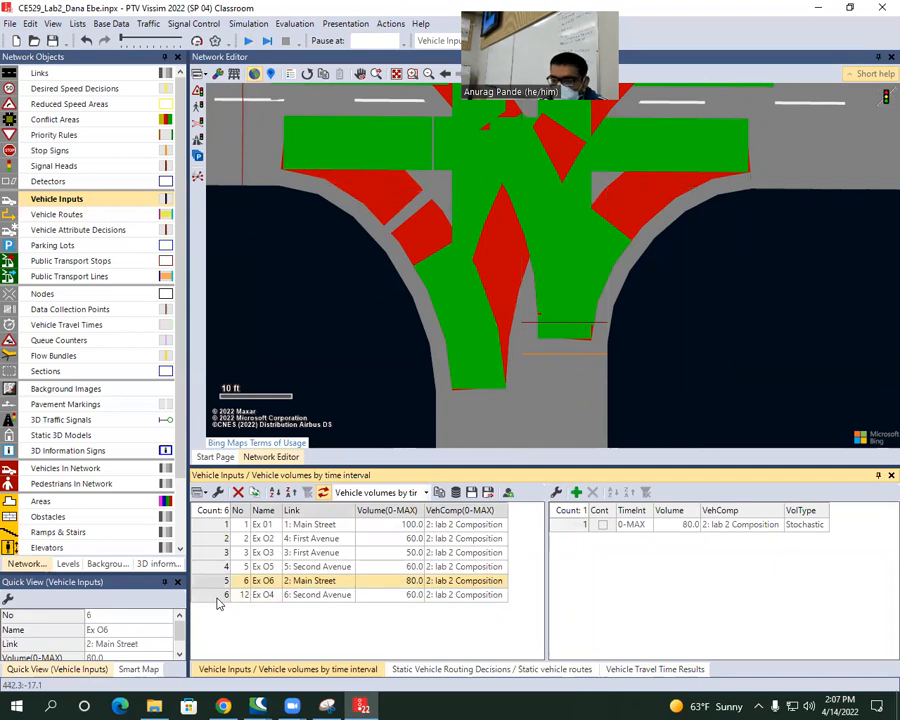
Show the static vehicle routes list, select the O4 routing decision on Second Avenue, and review the relative flows of its routes.
left_click(68, 215)
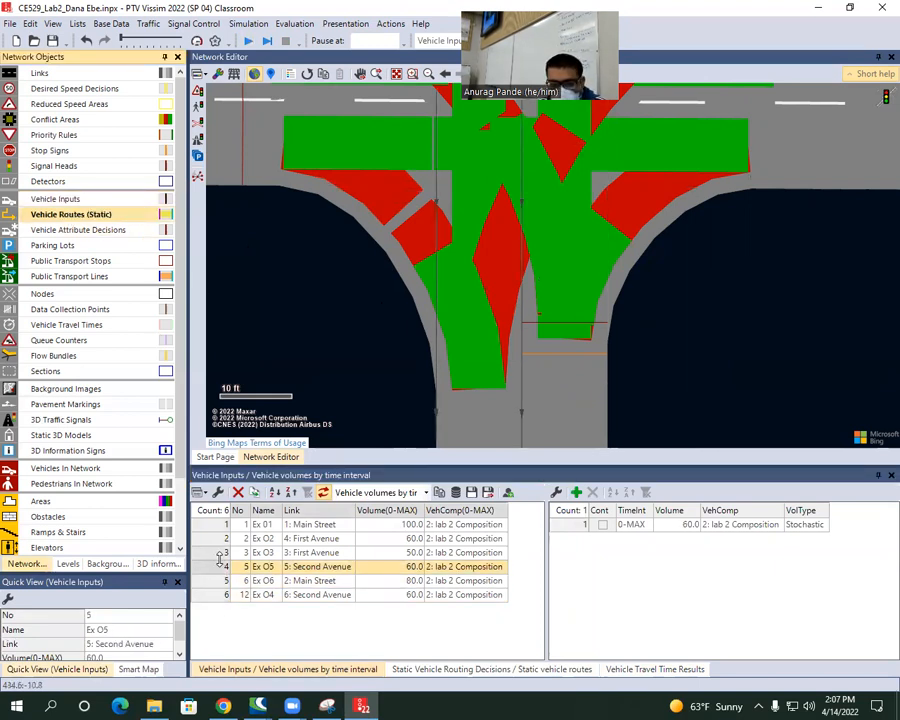
left_click(137, 214)
mouse_move(160, 222)
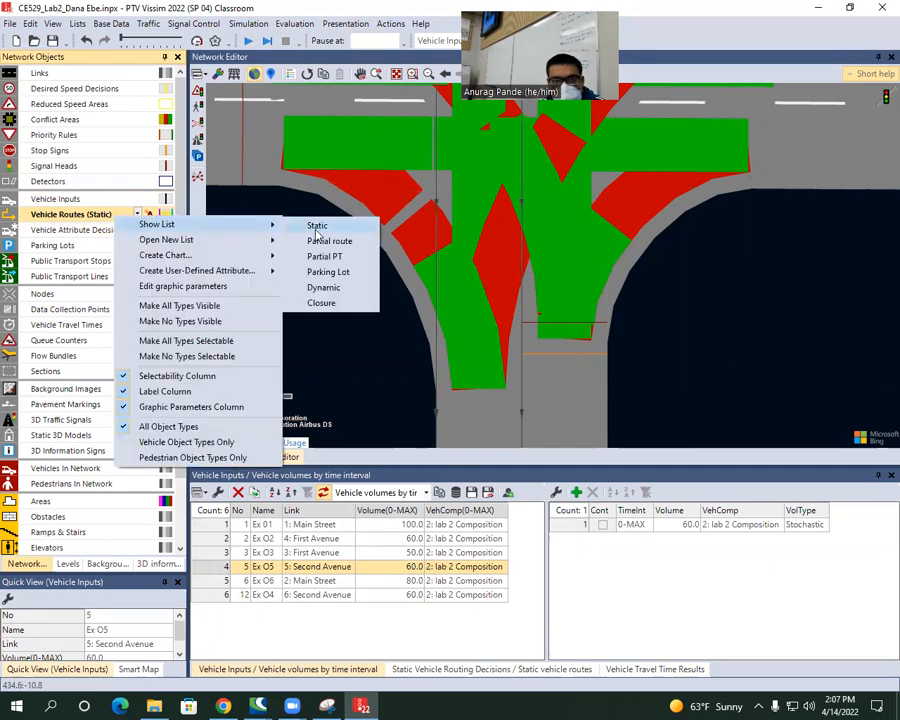
left_click(314, 222)
left_click(211, 526)
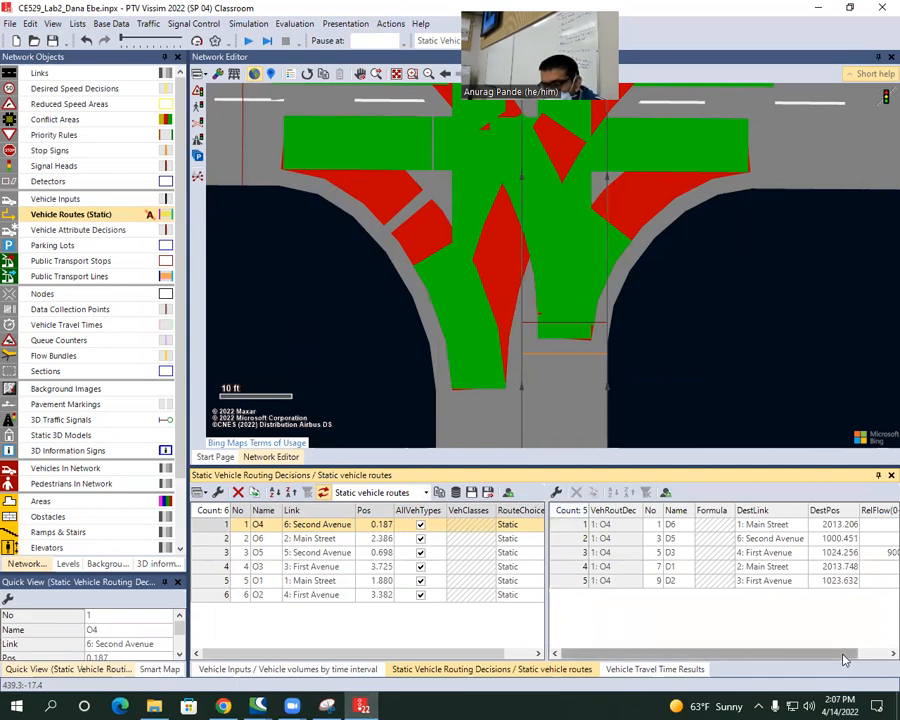
left_click_drag(843, 654, 878, 654)
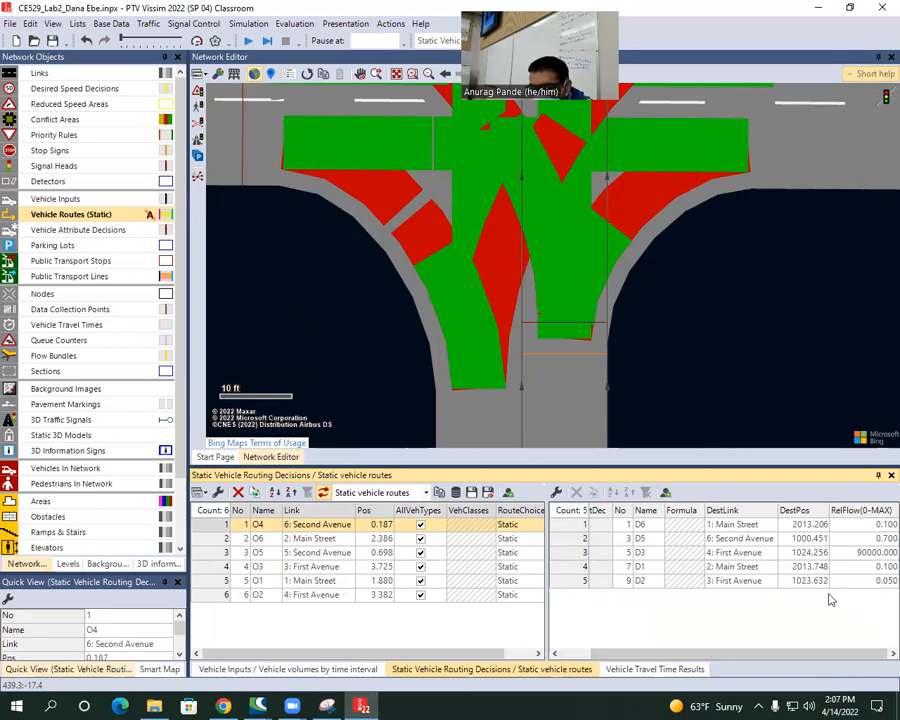
Set the relative flow of O4's D3 route to First Avenue to 0.100 and check the other O4 routes.
double_click(866, 552)
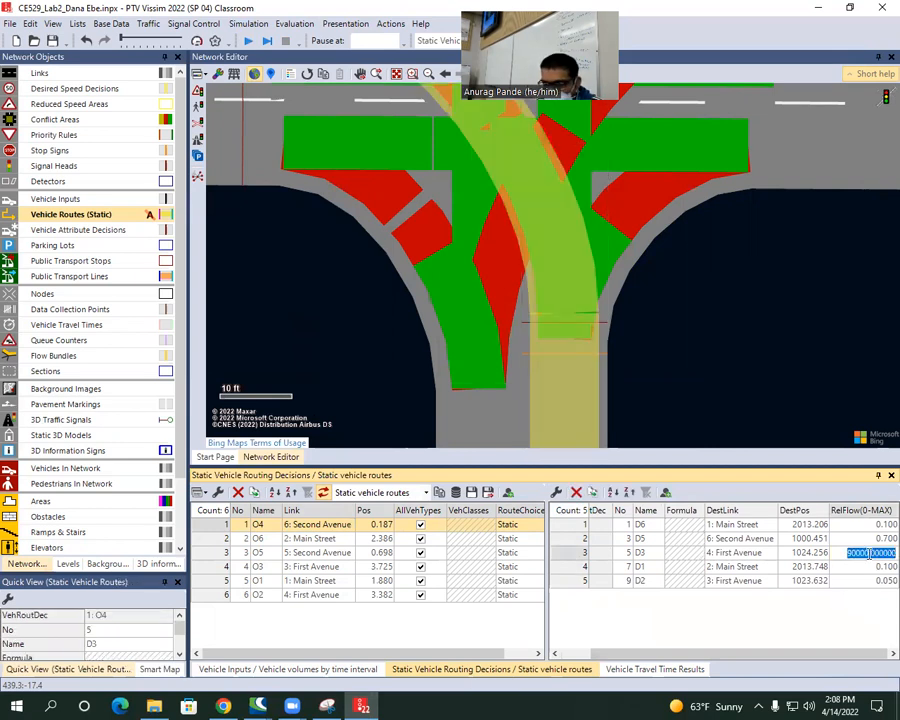
key("BackSpace")
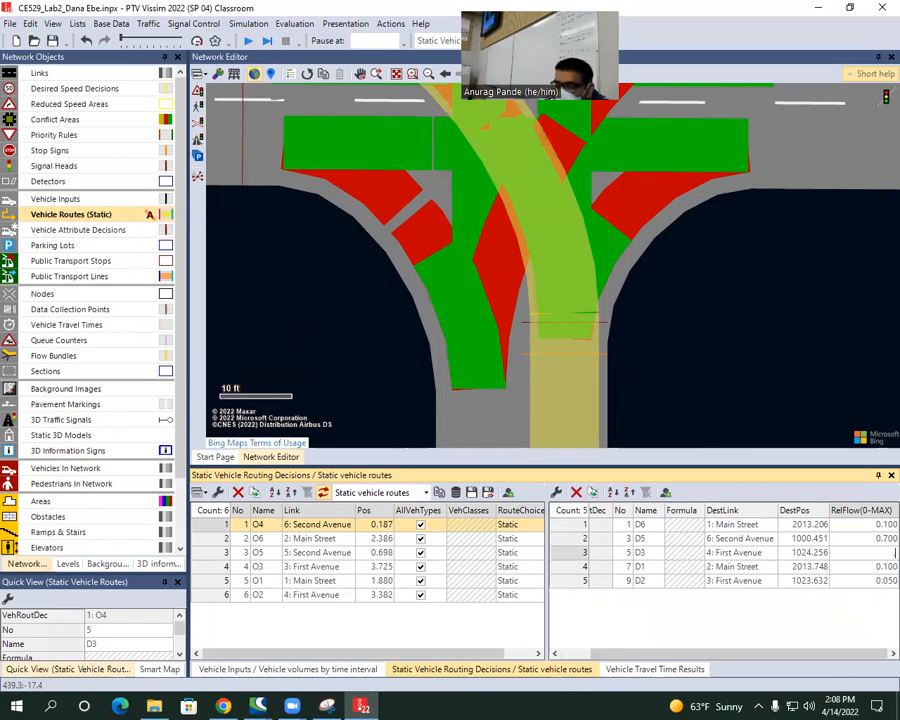
type(".10")
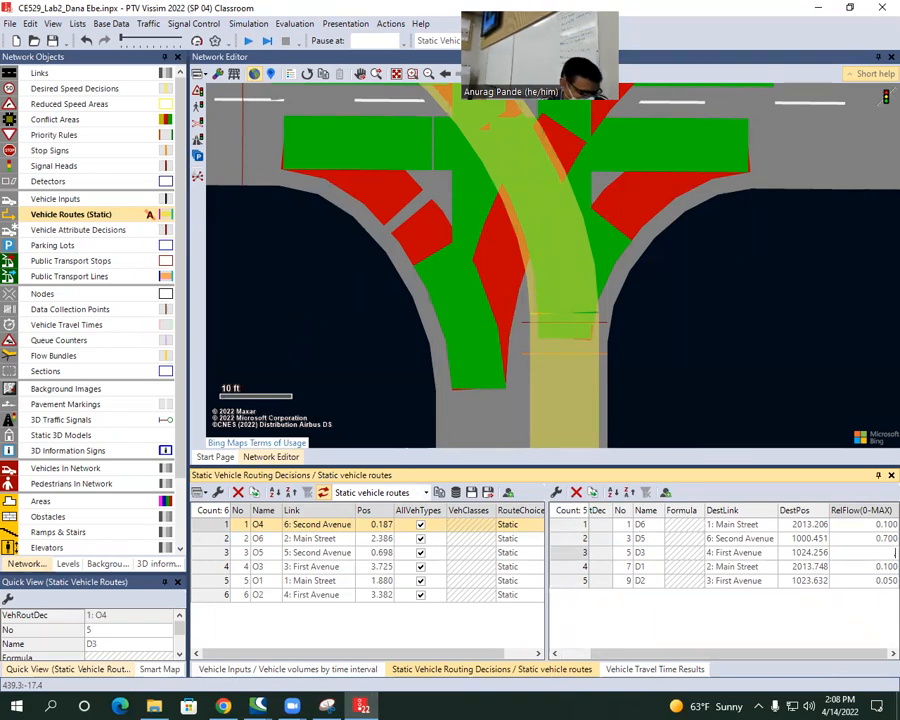
type("0")
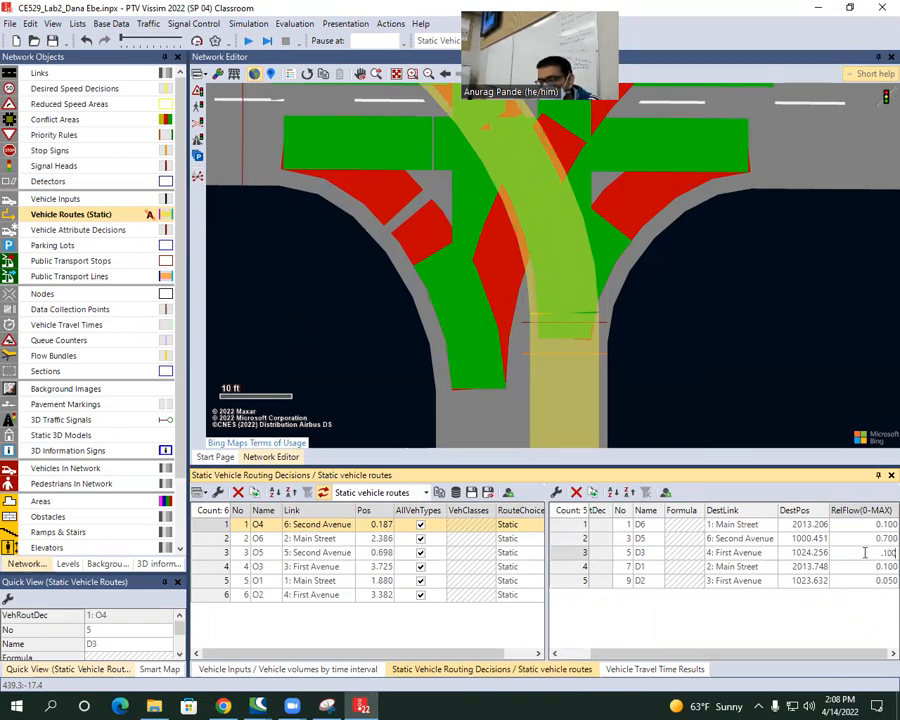
left_click(573, 545)
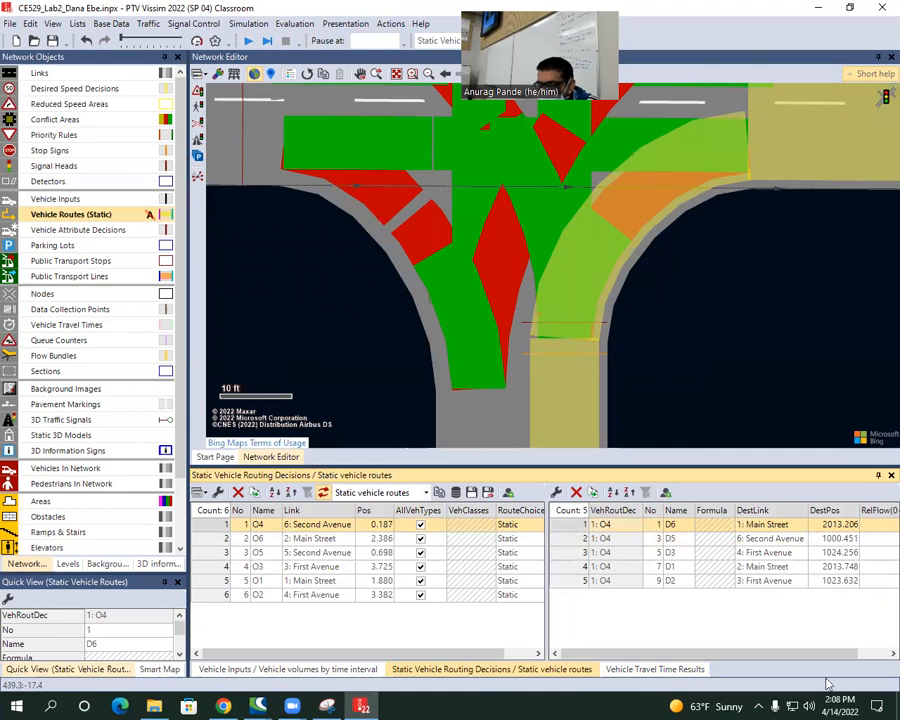
left_click_drag(846, 656, 871, 655)
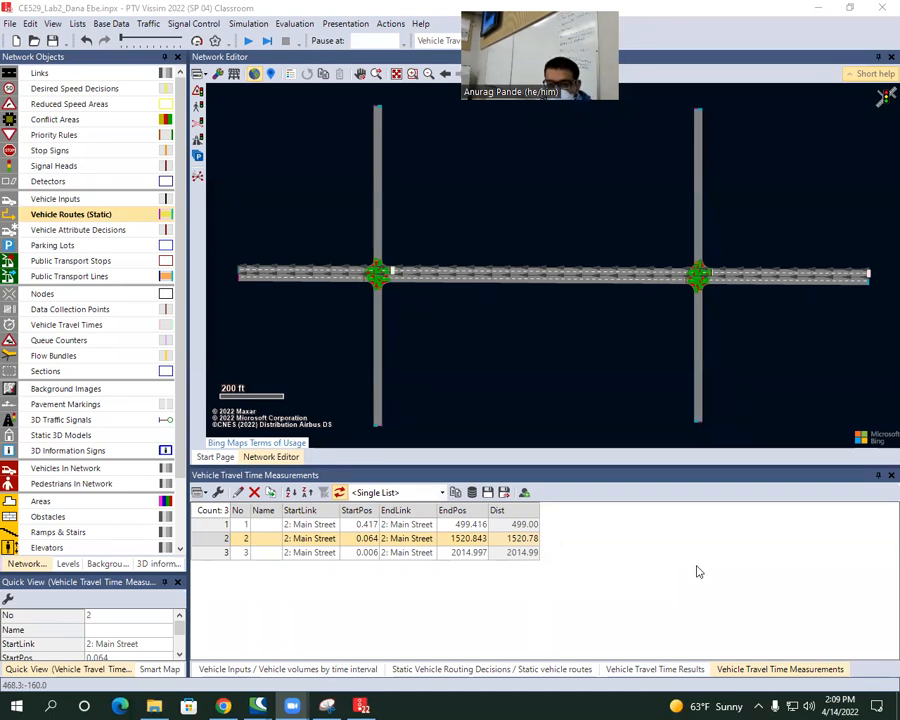
Step through the three Main Street travel time measurements and locate their start and end points on the network.
left_click(203, 527)
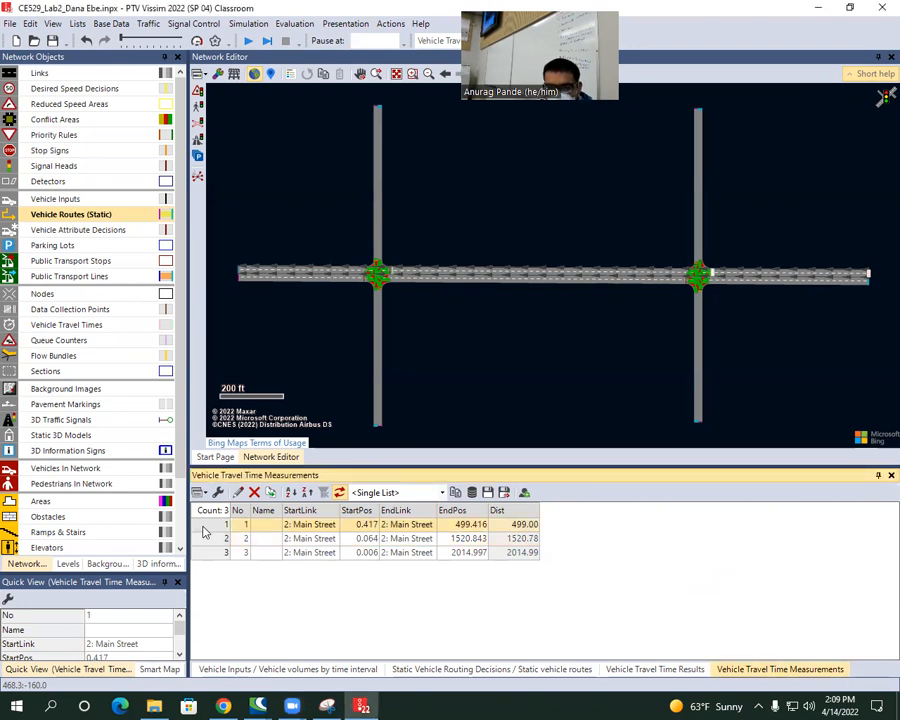
left_click(203, 539)
left_click(204, 553)
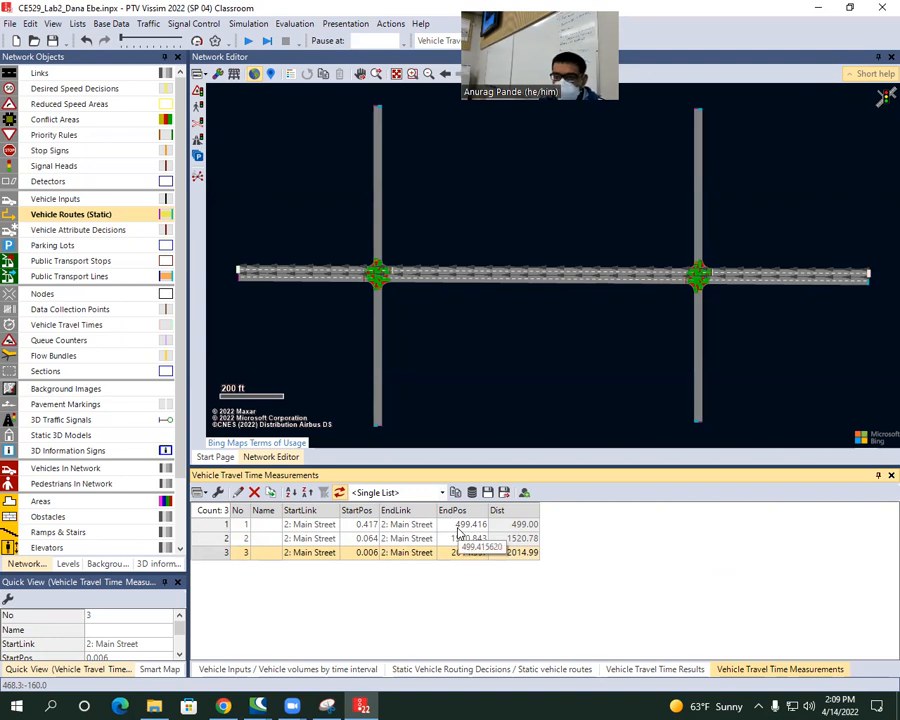
left_click(213, 526)
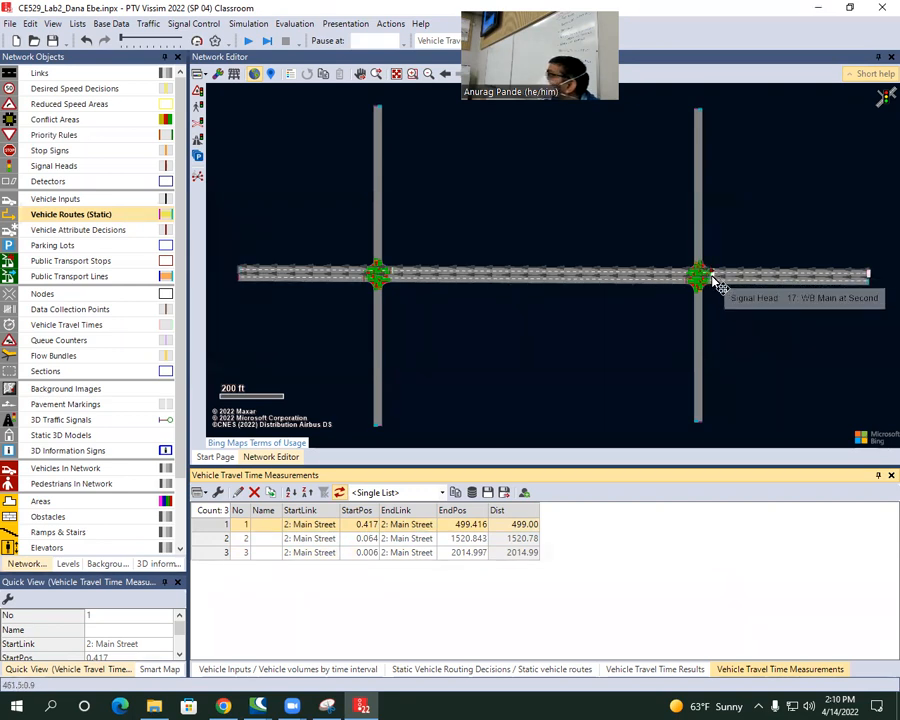
left_click(223, 540)
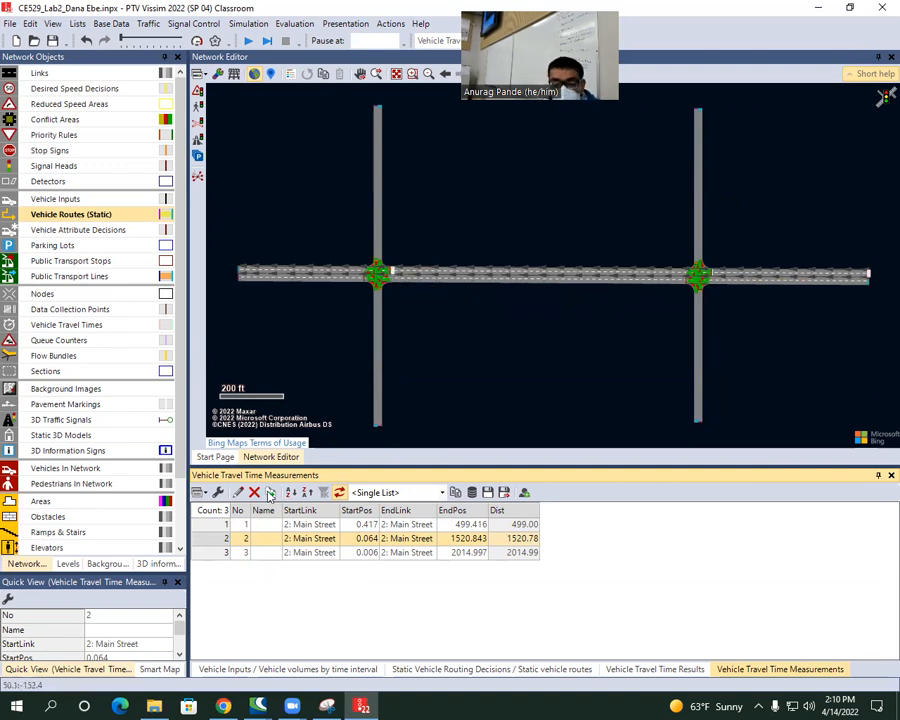
left_click(280, 553)
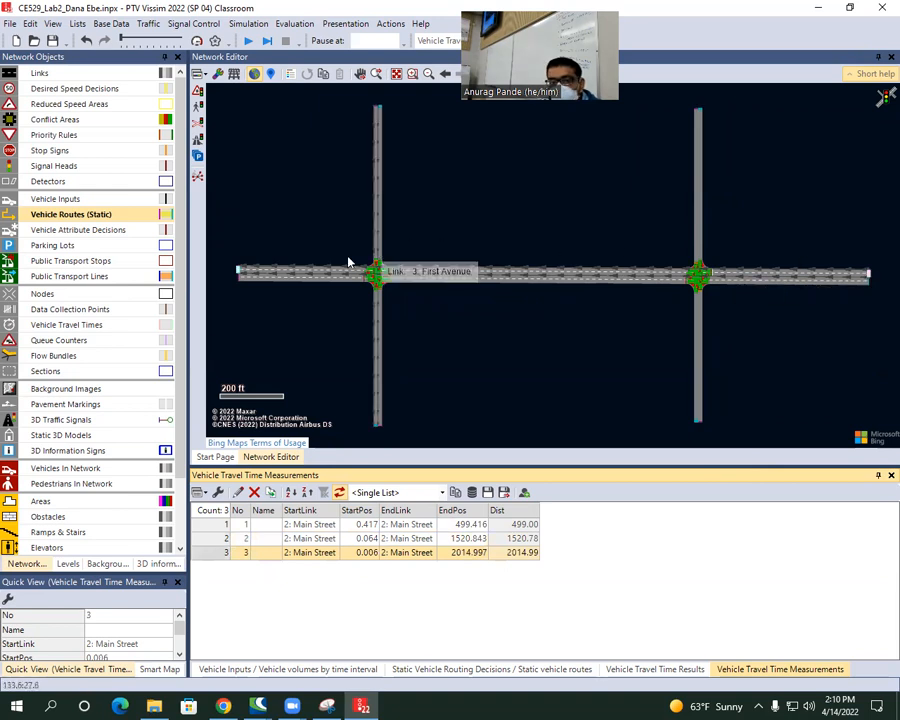
left_click(241, 276)
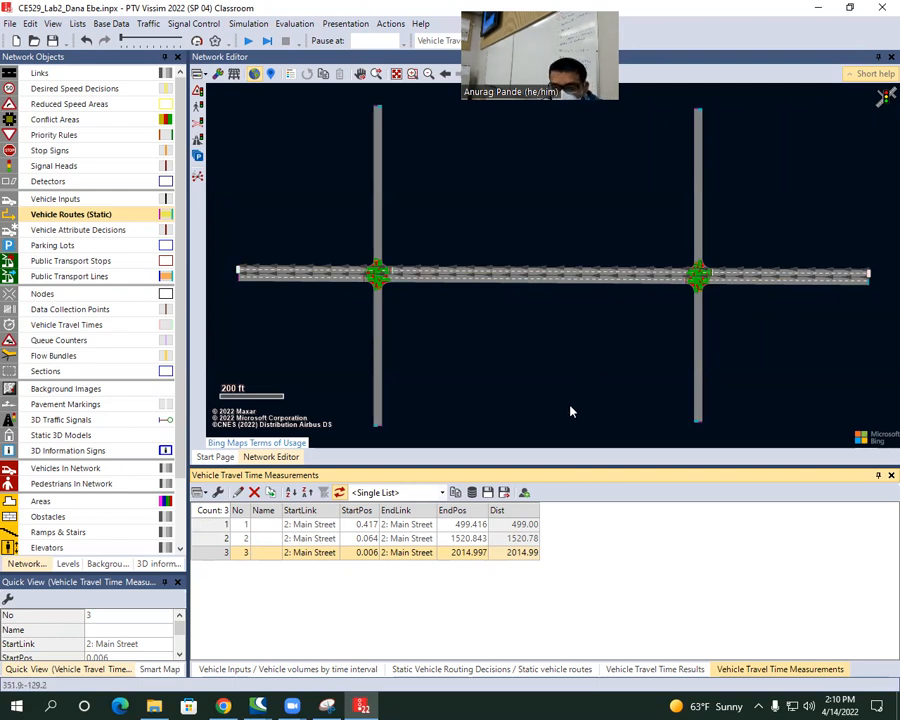
Make Vehicle Travel Times the active network object type and show its measurements list.
right_click(234, 581)
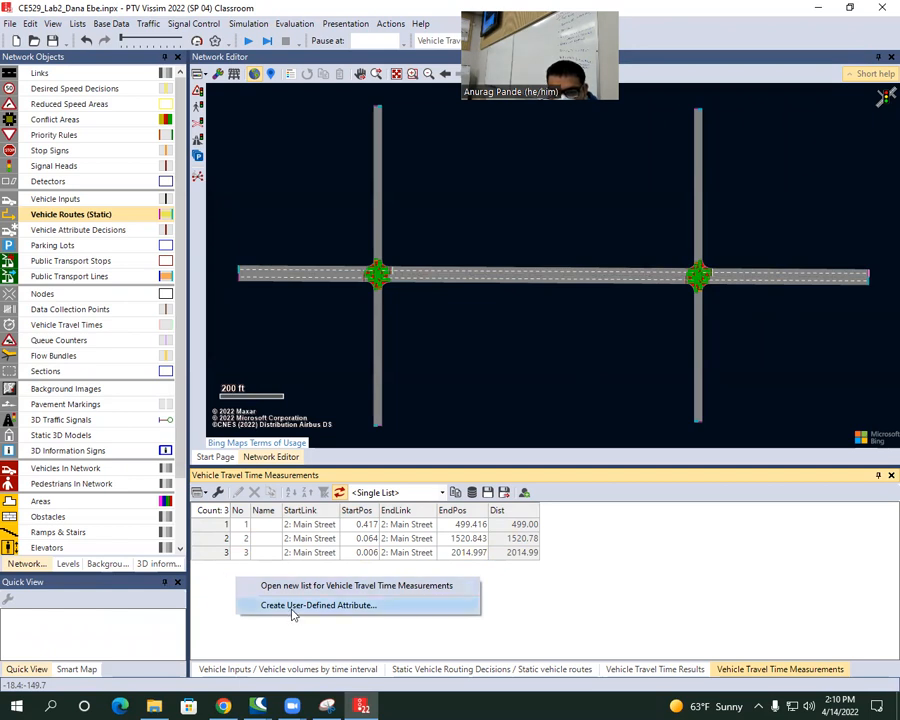
left_click(92, 219)
right_click(95, 218)
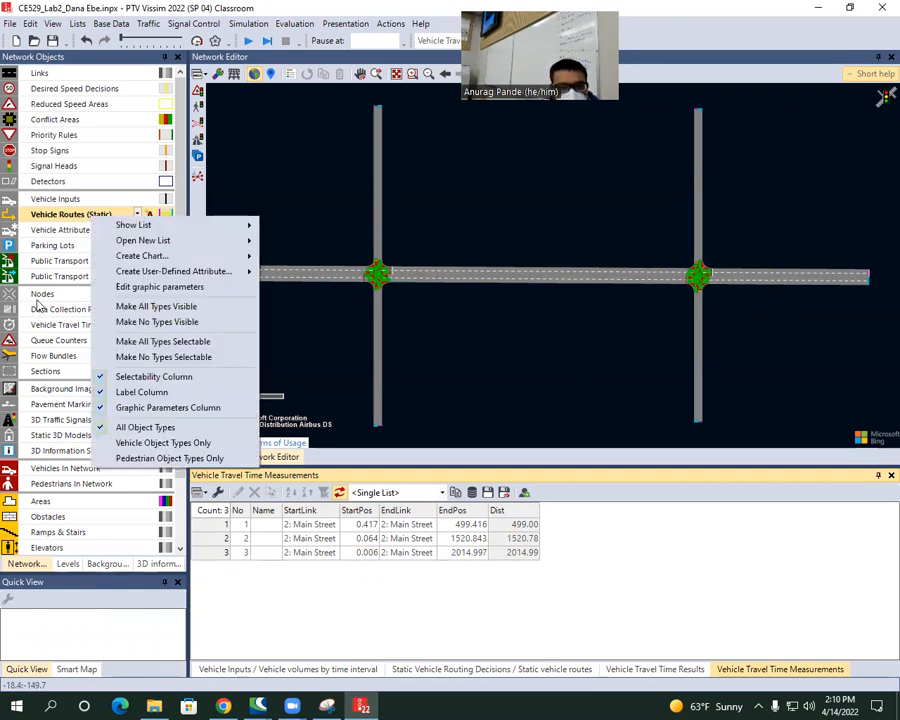
left_click(34, 308)
right_click(49, 326)
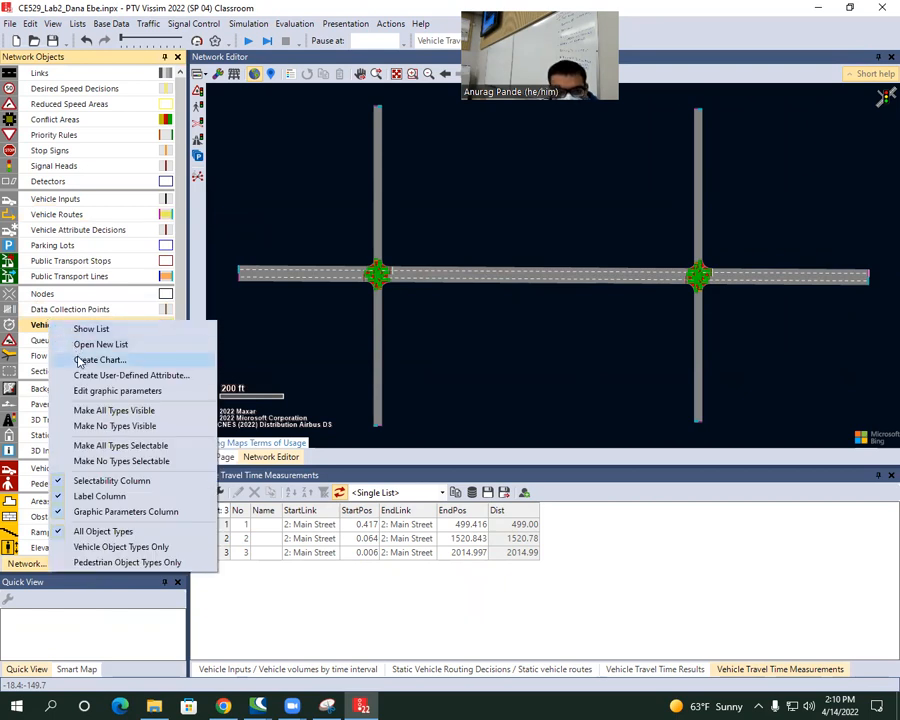
left_click(86, 335)
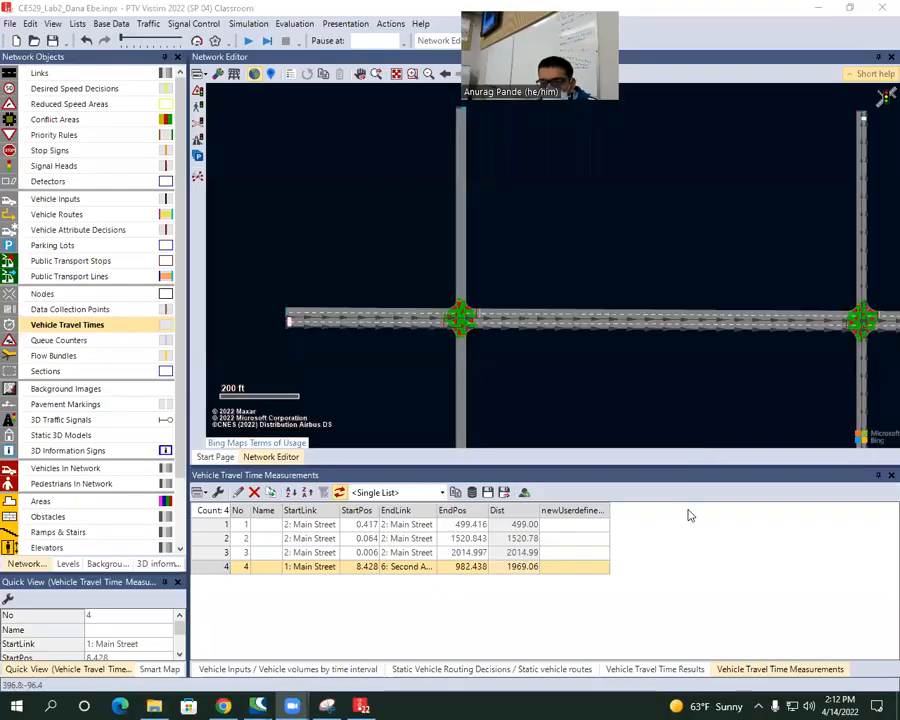
Start a new vehicle travel time measurement at about 17.3 ft on link 4, First Avenue, near its southern end.
left_click_drag(602, 391, 571, 301)
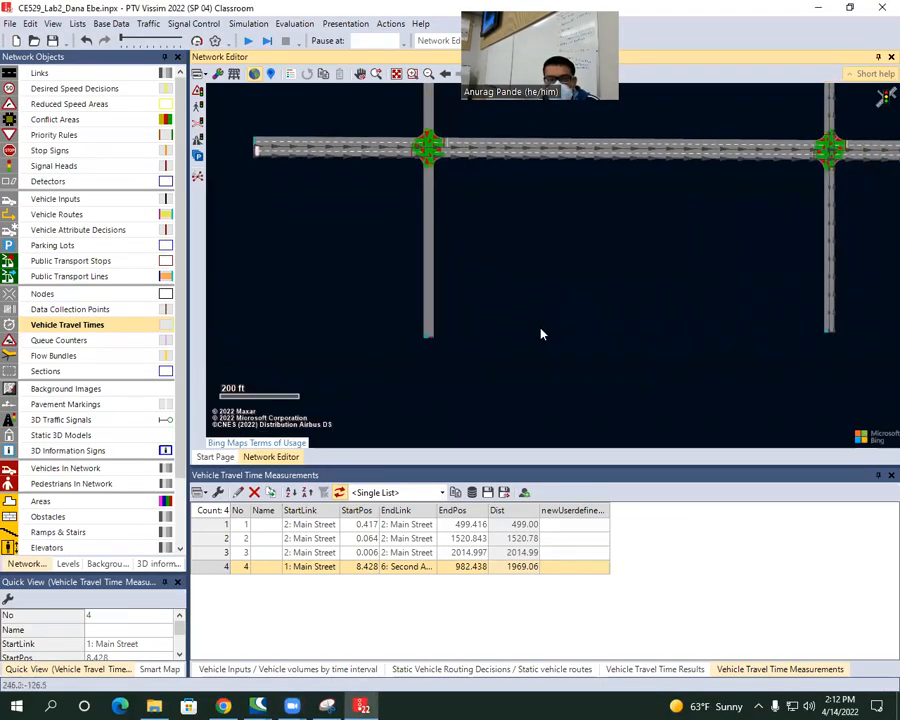
left_click(9, 327)
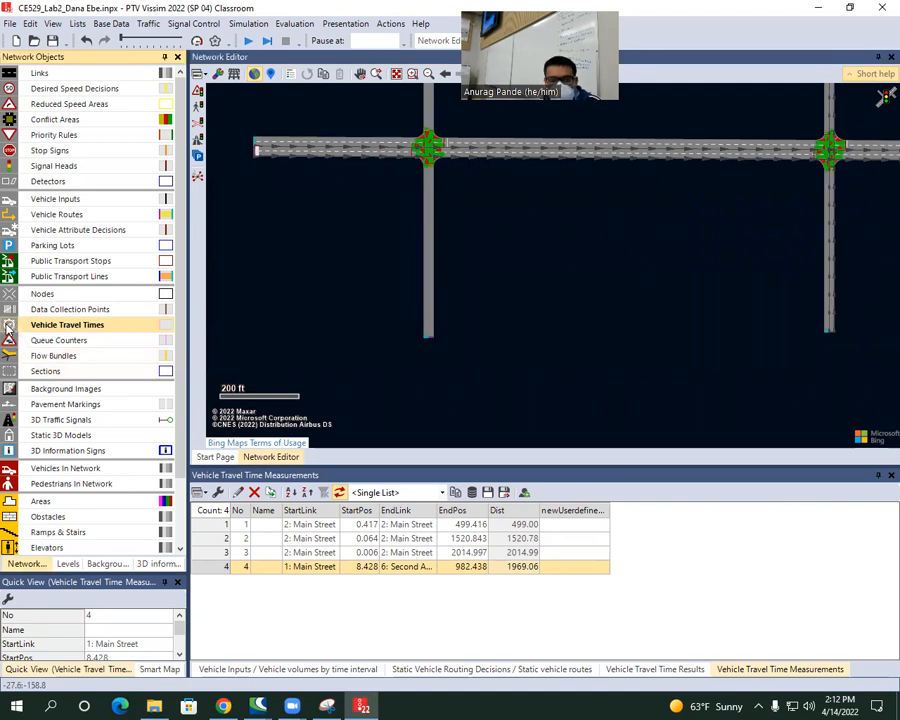
scroll(436, 344, "up", 2)
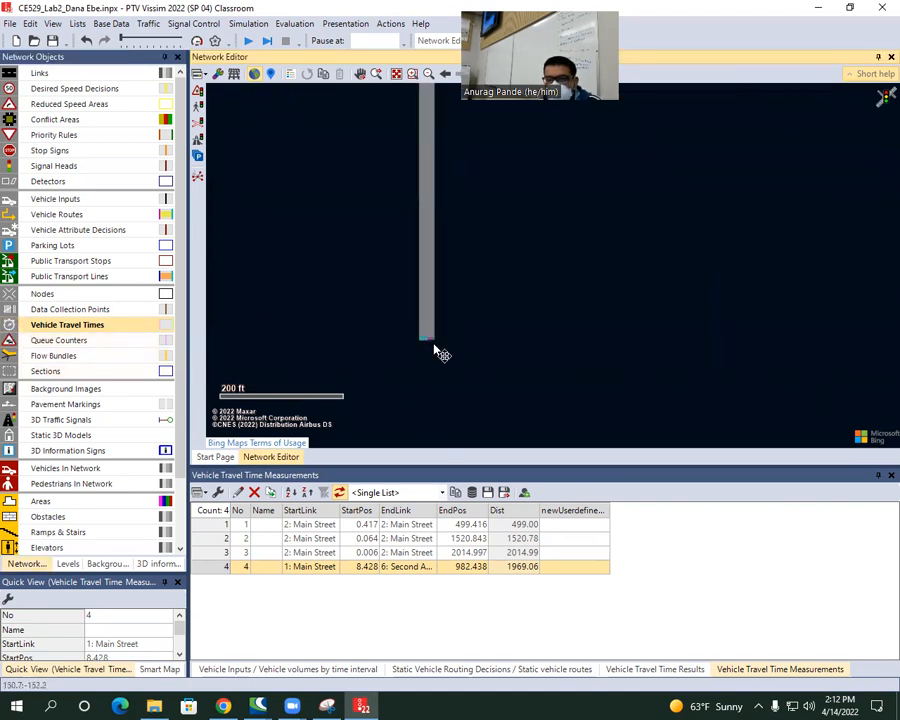
left_click(427, 336)
right_click(427, 334)
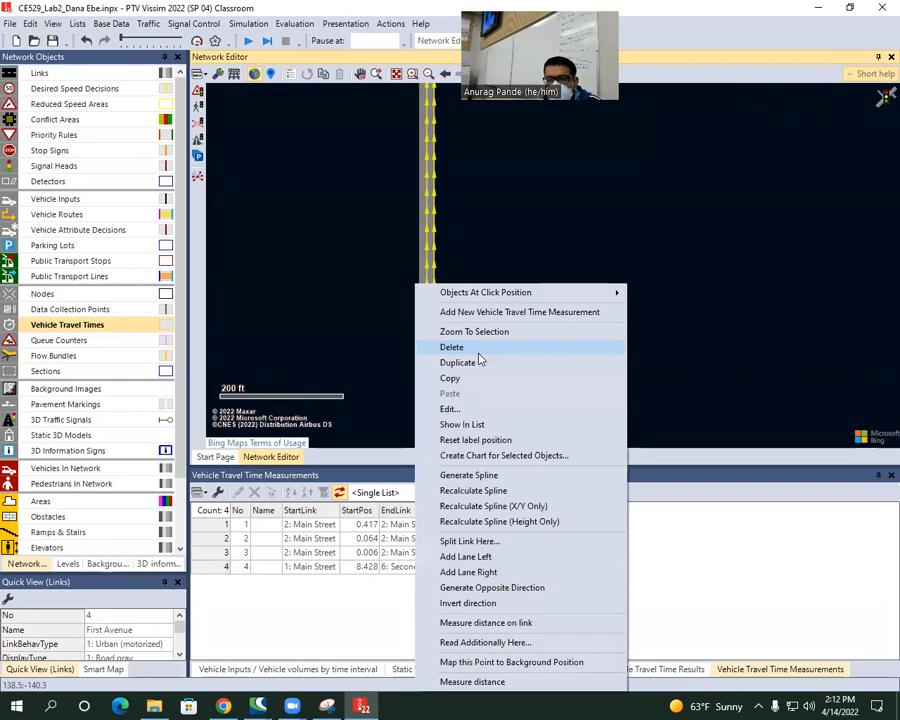
left_click(478, 316)
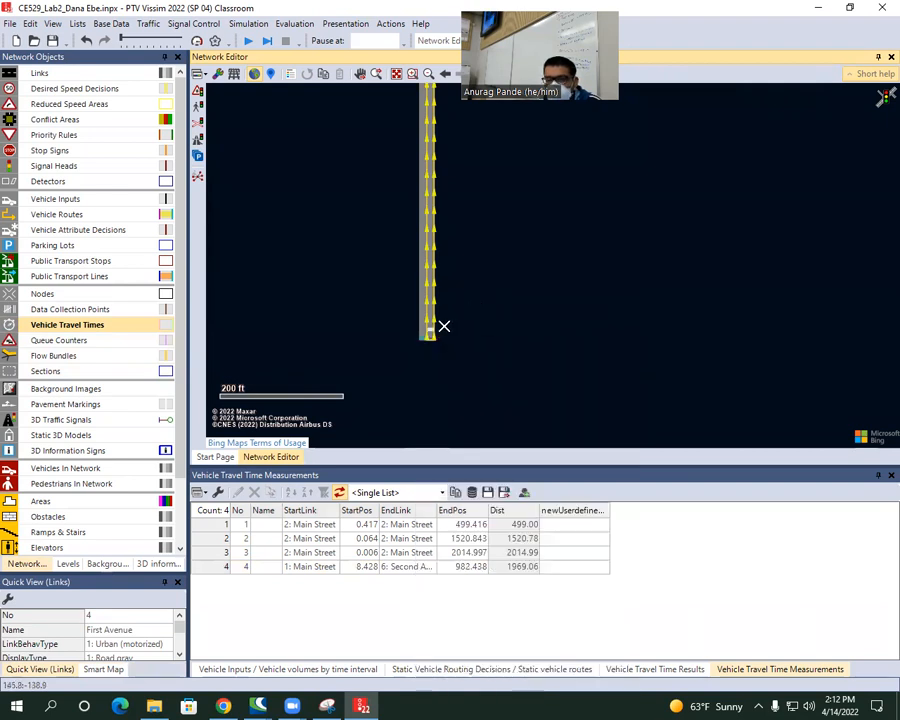
End the travel time measurement at about 981.3 ft on link 6, Second Avenue, near its northern end, and accept its default settings.
left_click_drag(444, 402, 425, 455)
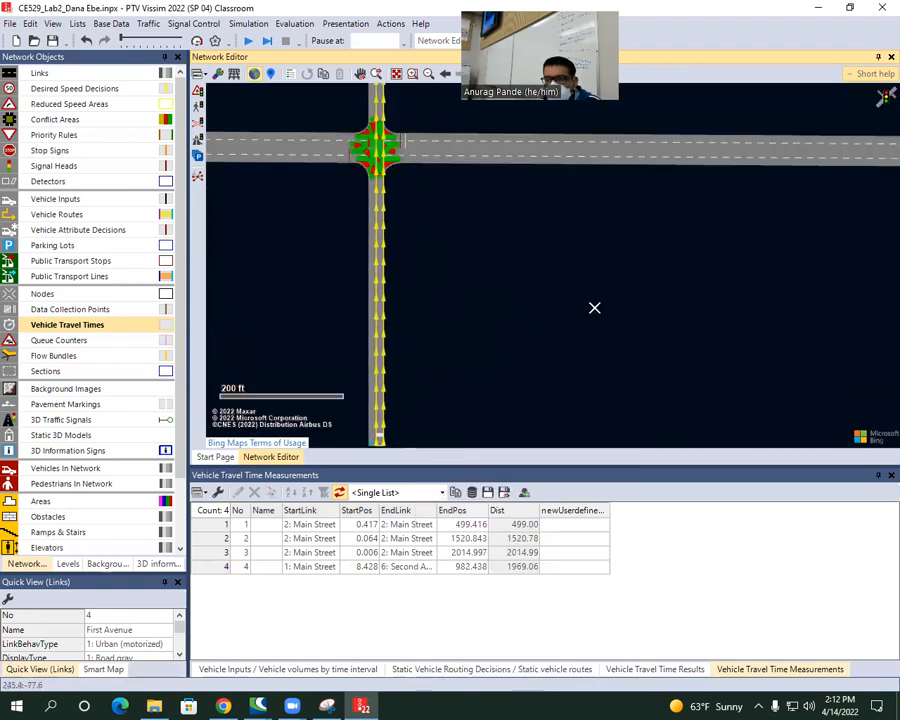
left_click_drag(595, 307, 511, 403)
left_click_drag(698, 341, 474, 438)
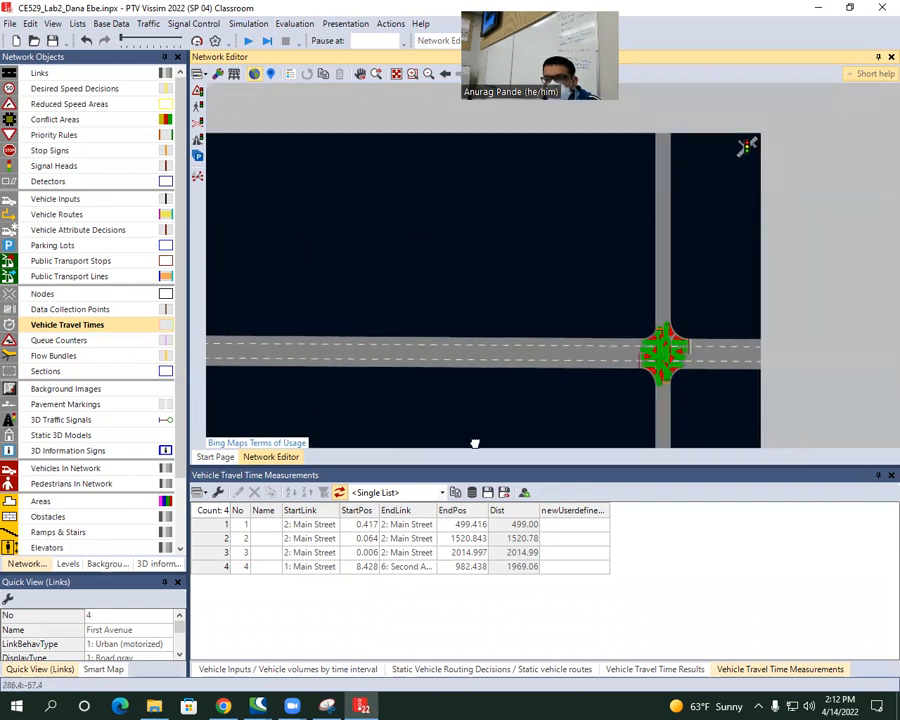
left_click_drag(722, 224, 715, 277)
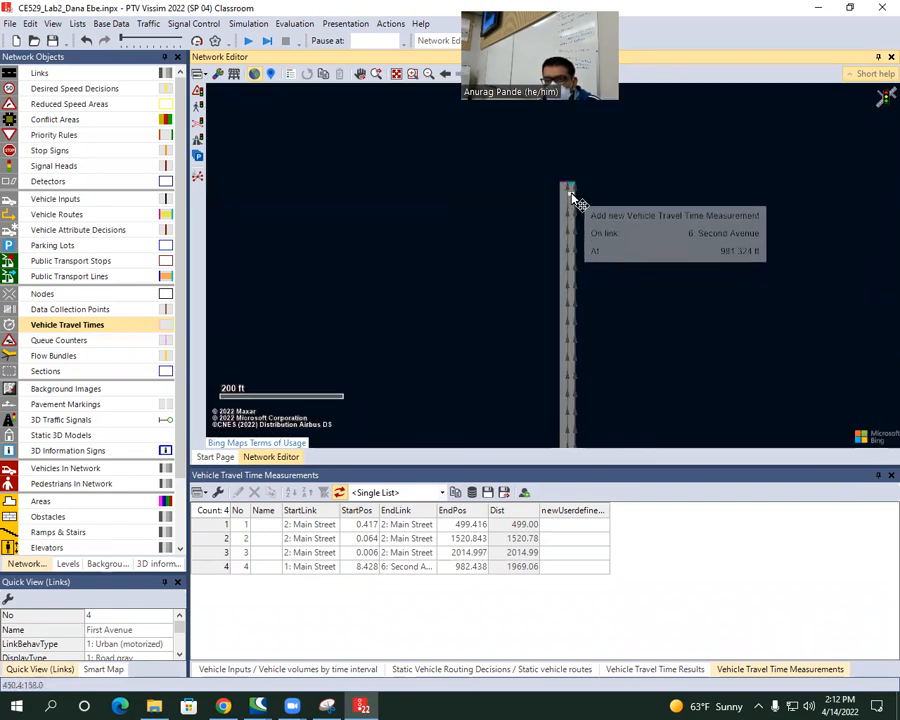
left_click(571, 198)
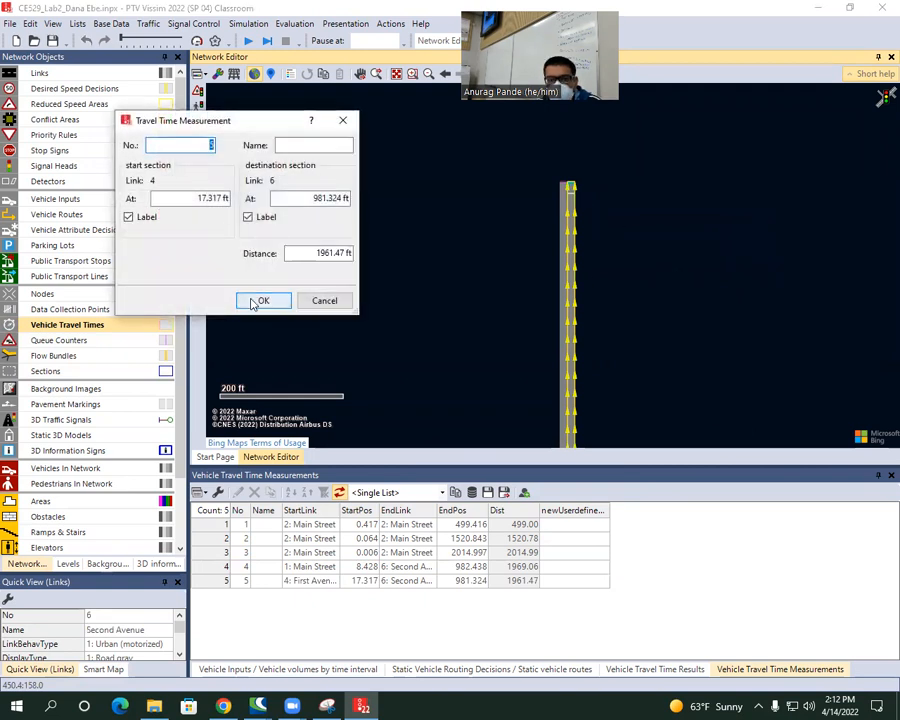
left_click(260, 301)
scroll(485, 314, "down", 3)
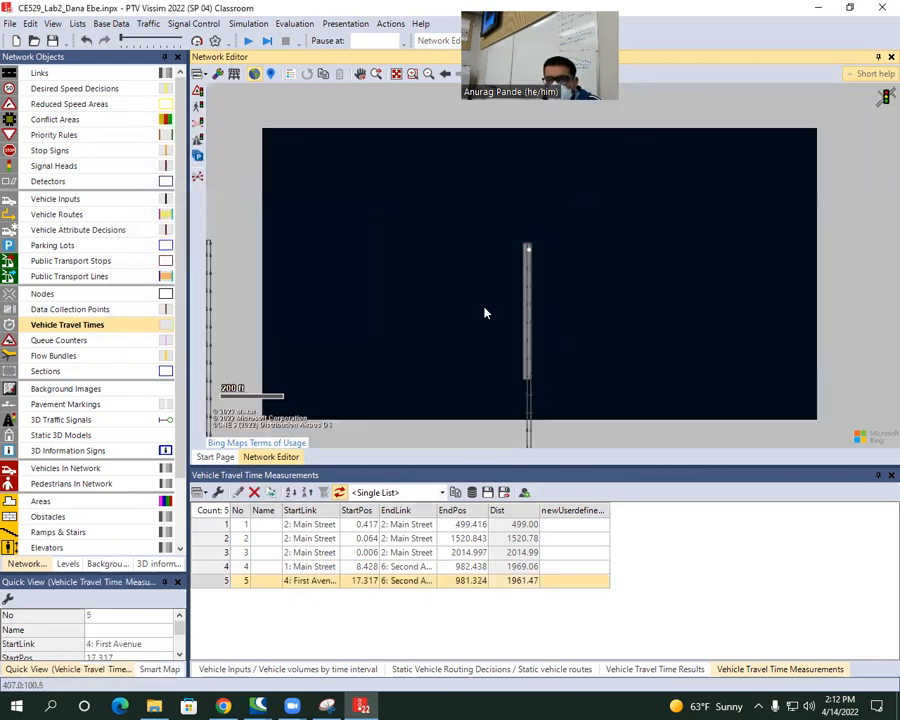
left_click_drag(713, 312, 821, 125)
left_click_drag(528, 338, 539, 374)
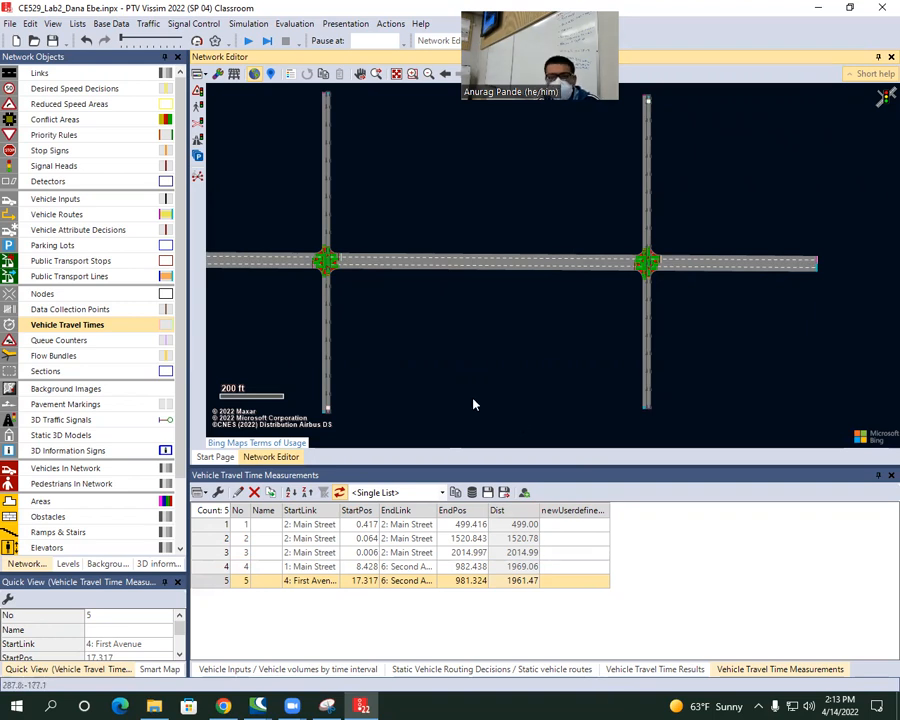
left_click(644, 628)
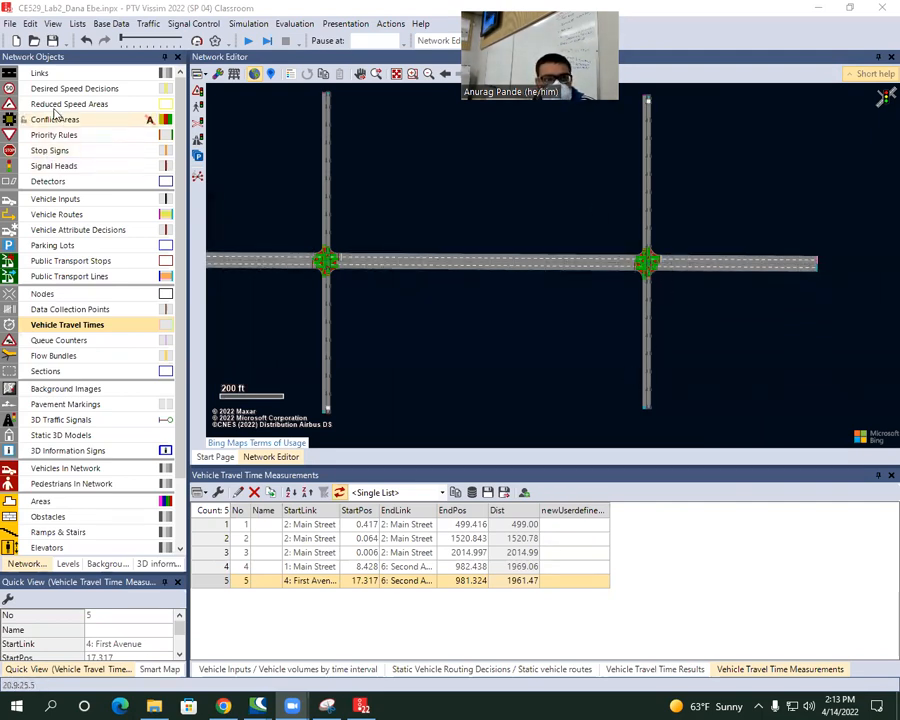
Make Links the active network object type and examine the connector turning left from eastbound Main Street onto northbound Second Avenue.
left_click(42, 73)
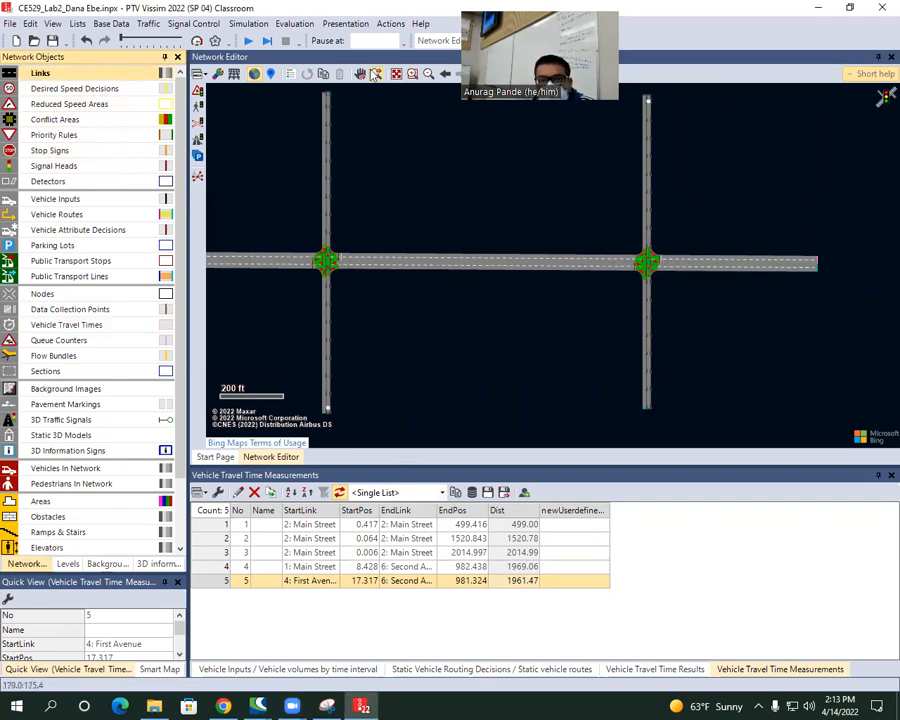
scroll(646, 265, "up", 6)
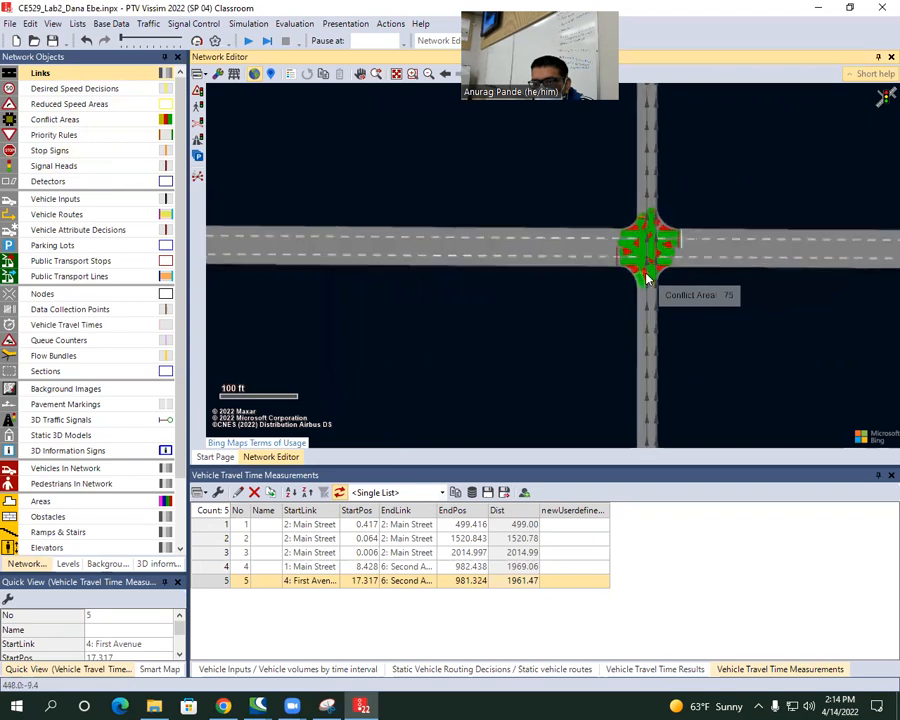
left_click_drag(656, 237, 697, 436)
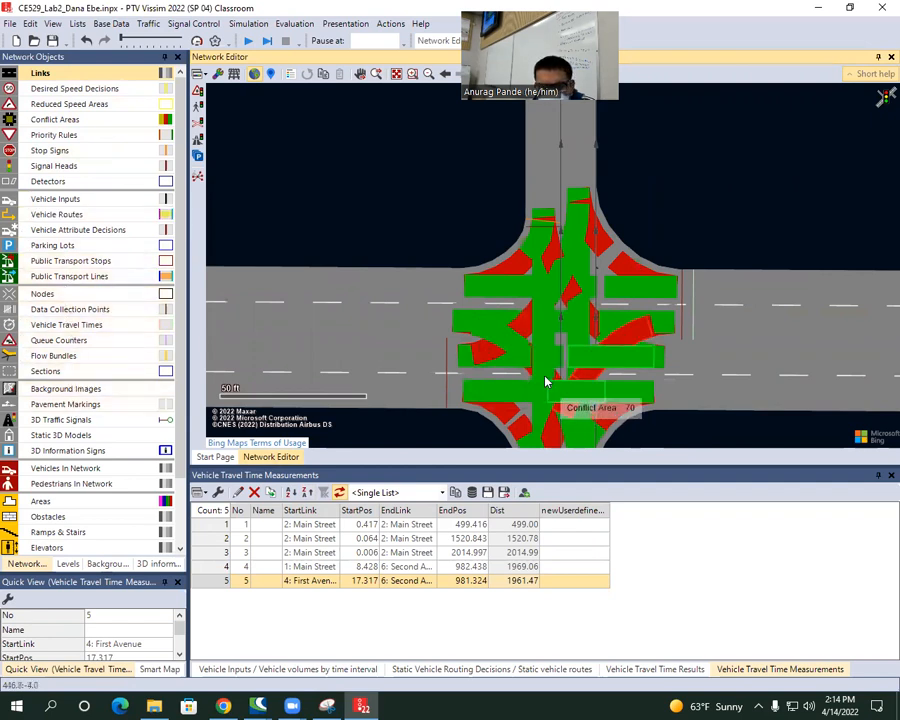
scroll(540, 373, "up", 1)
scroll(567, 343, "up", 3)
scroll(540, 326, "down", 2)
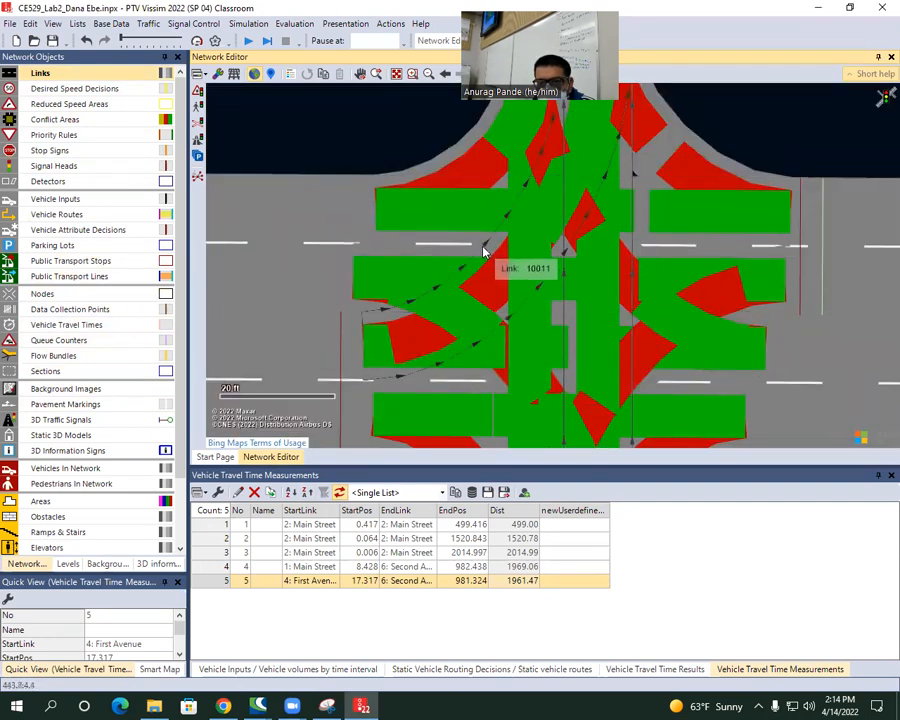
left_click(488, 258)
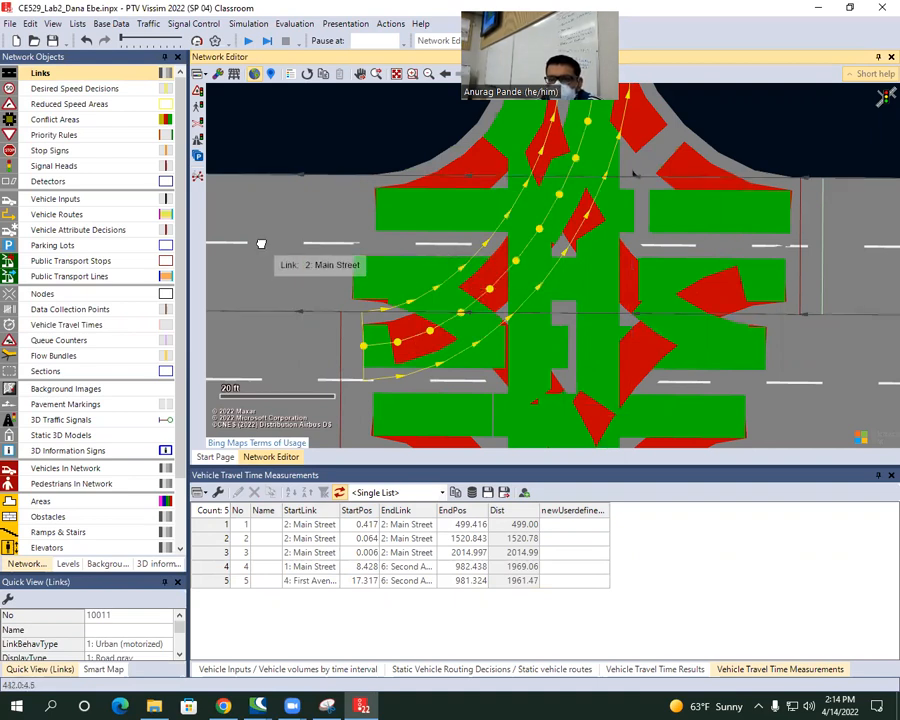
scroll(263, 247, "down", 1)
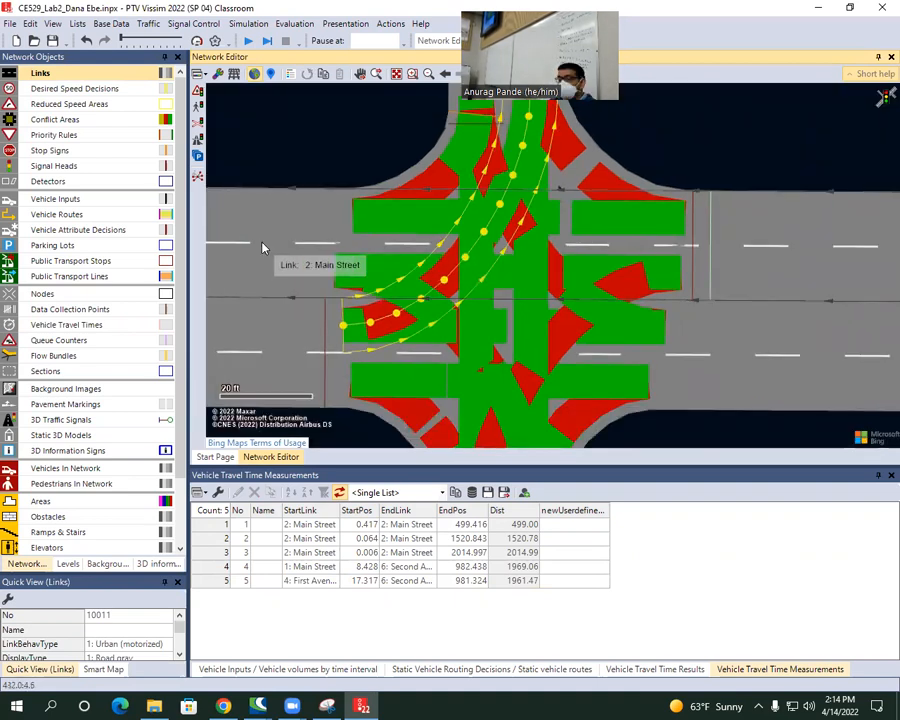
left_click(808, 705)
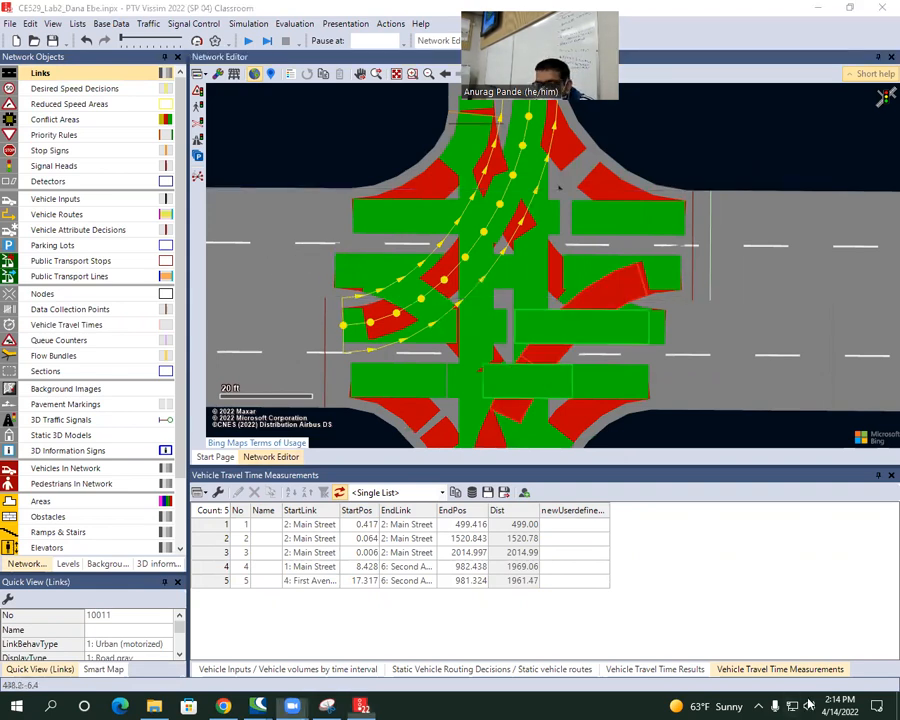
left_click(860, 631)
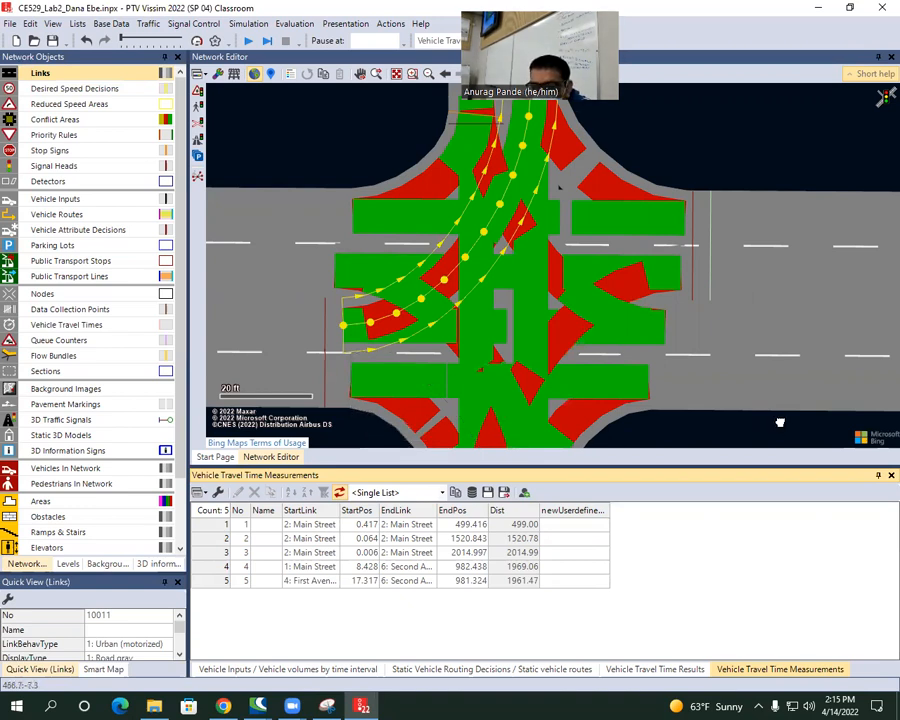
Examine the right-turn and left-turn connectors and the Second Avenue link at the southern approach of the Main Street intersection.
left_click_drag(779, 422, 749, 205)
left_click(525, 268)
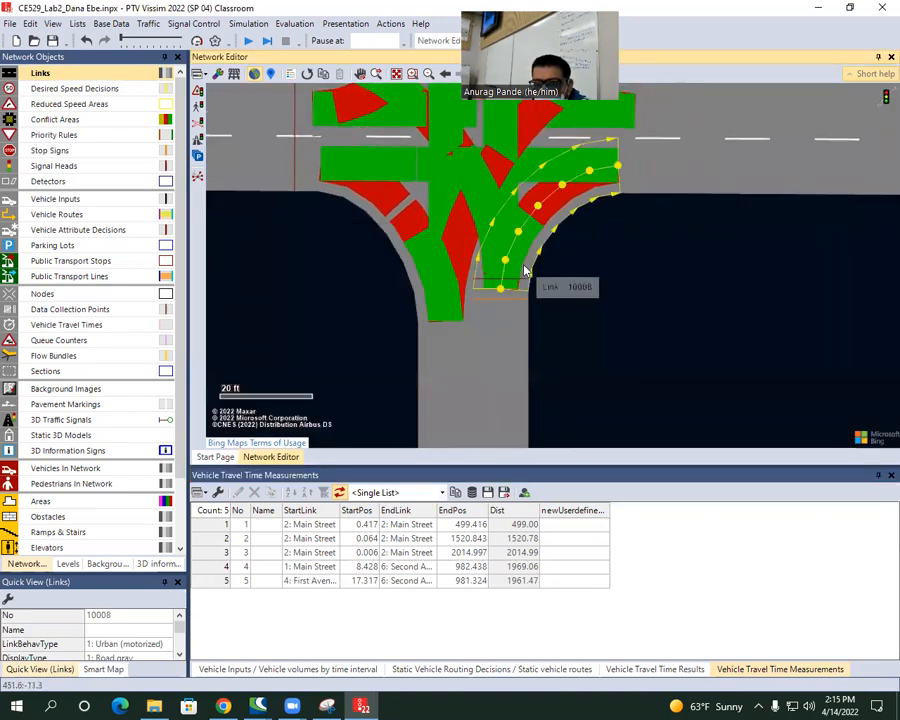
left_click(477, 260)
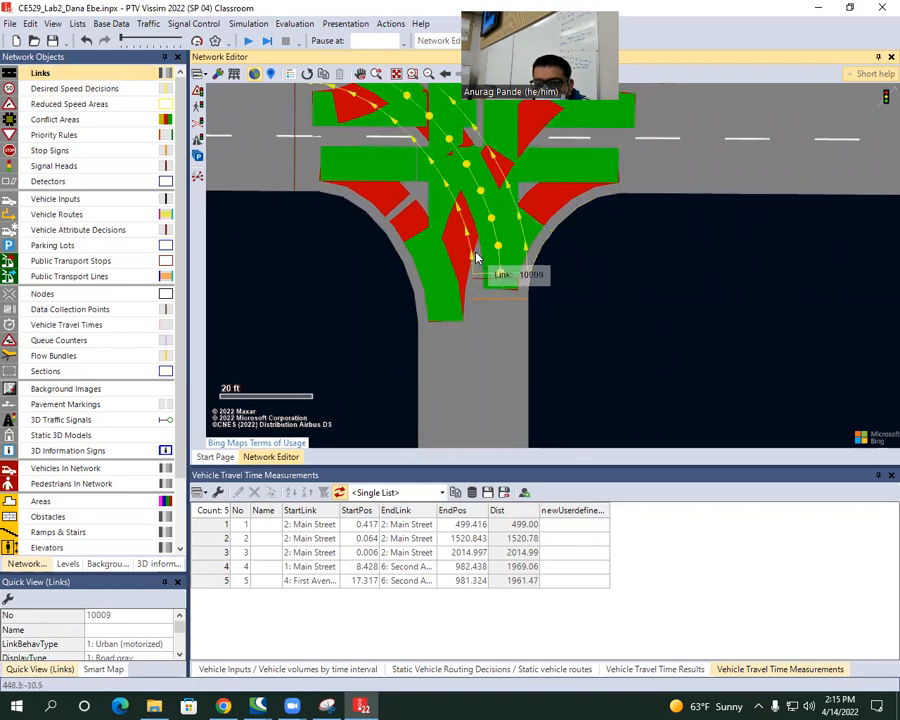
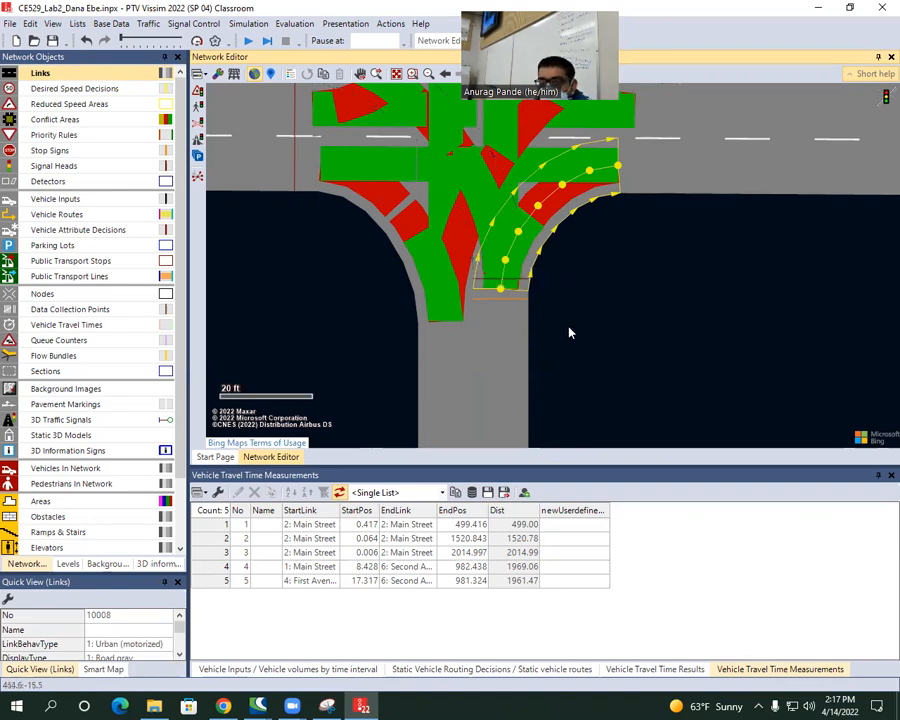
scroll(570, 333, "down", 1)
left_click_drag(597, 323, 556, 401)
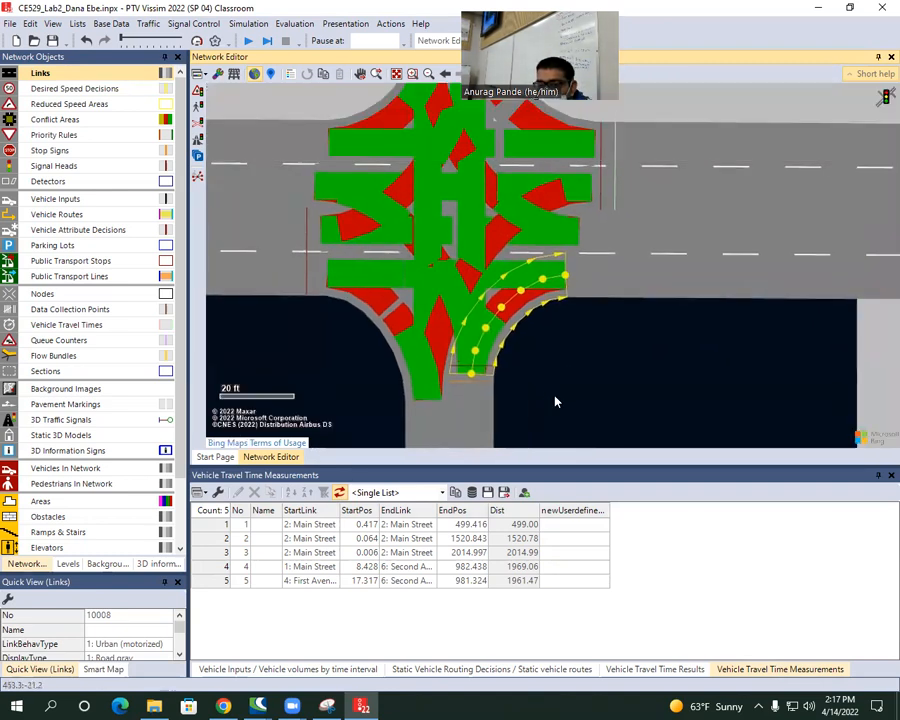
left_click(463, 424)
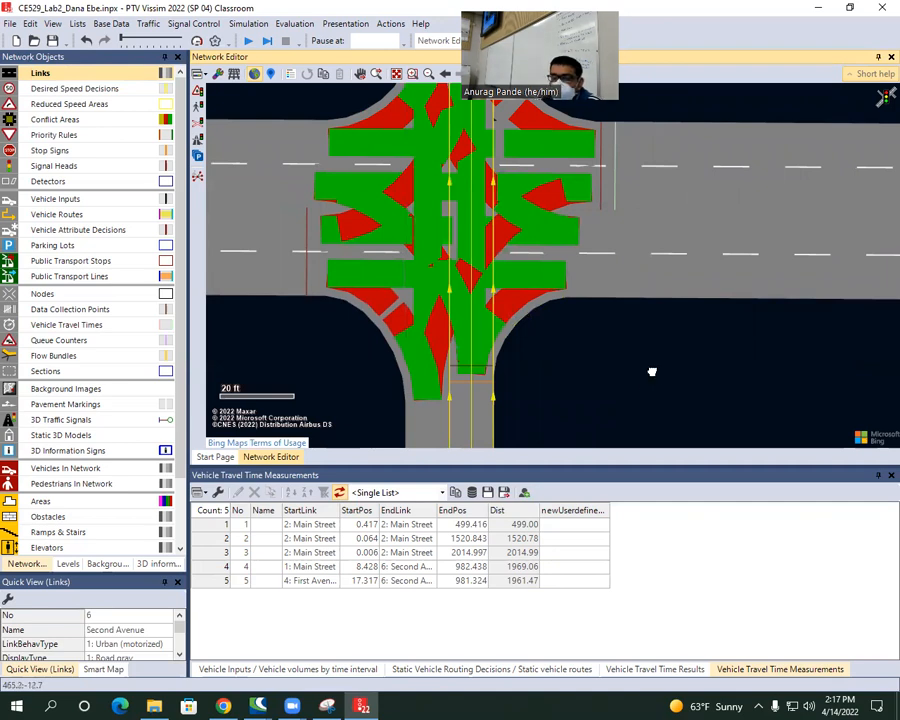
scroll(652, 371, "down", 3)
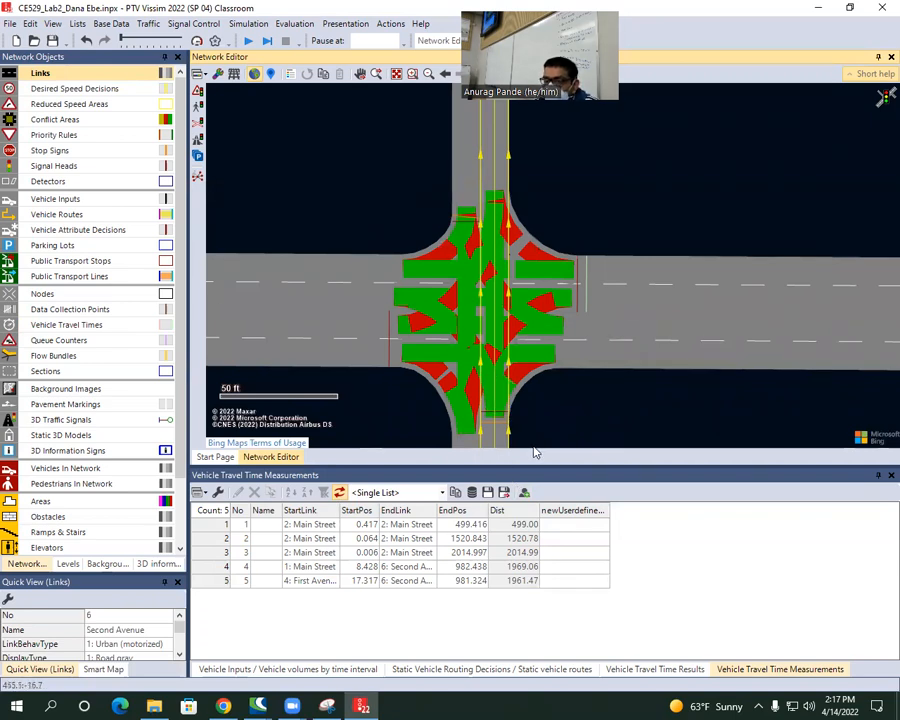
left_click_drag(565, 426, 577, 354)
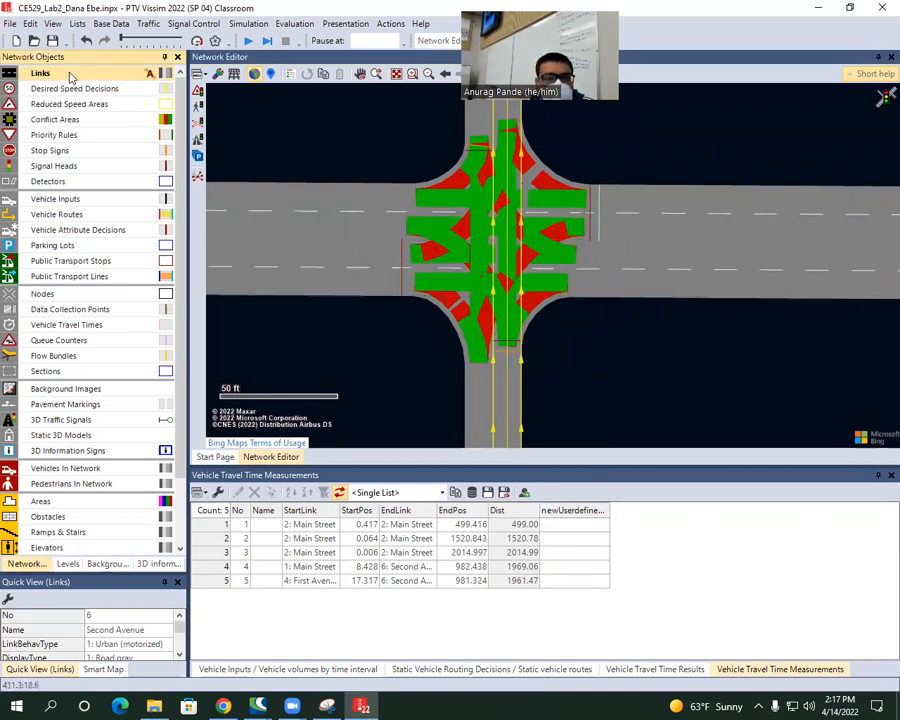
Add a two-lane link in the empty area northeast of the Second Avenue intersection and stretch it eastward into a longer horizontal road.
left_click_drag(675, 155, 406, 372)
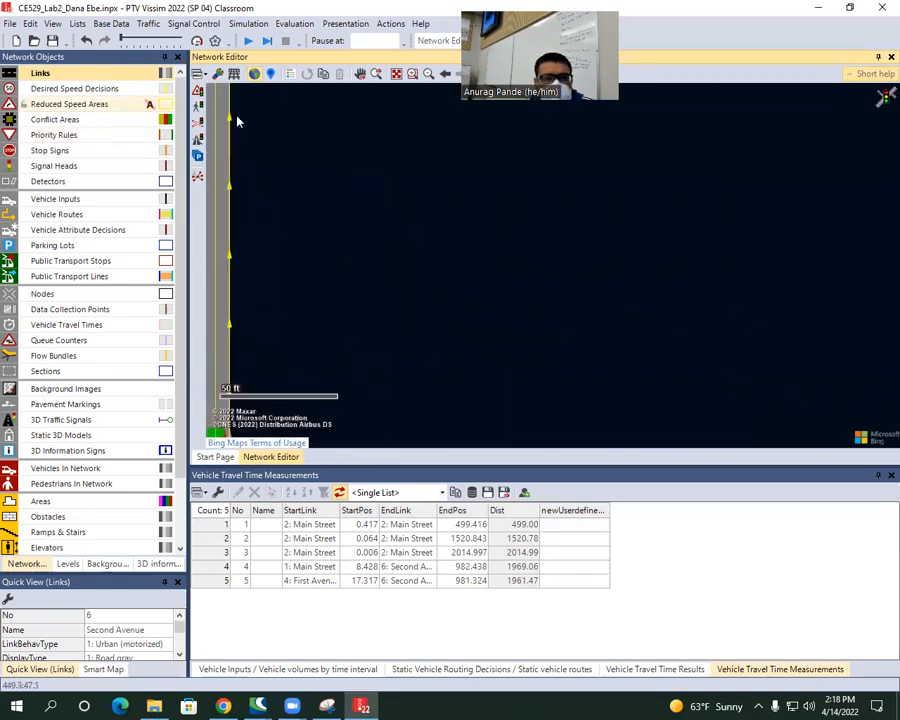
right_click(340, 206)
left_click(345, 214)
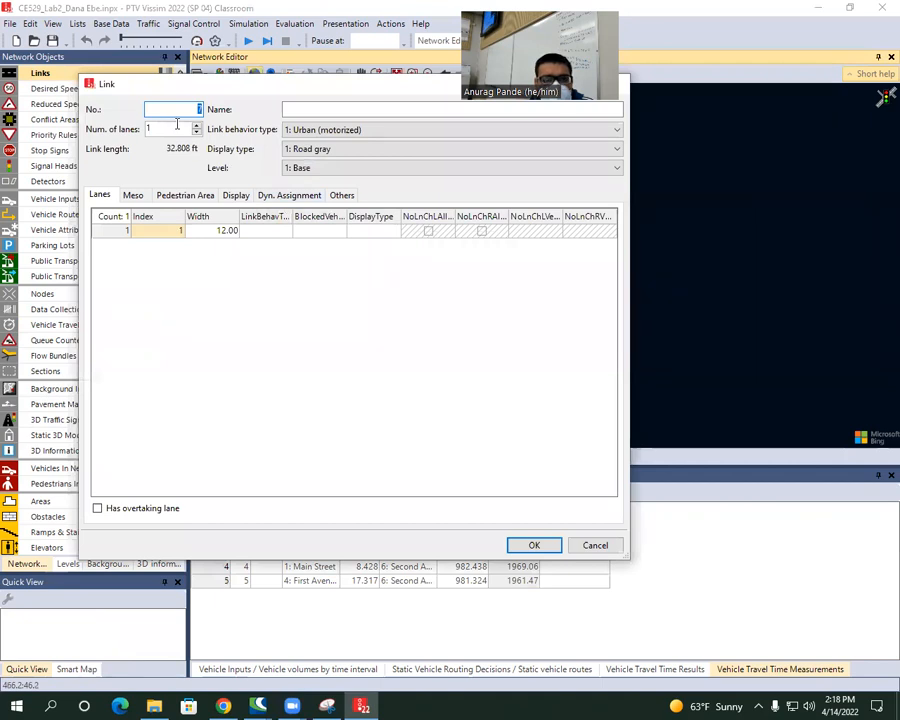
left_click(198, 126)
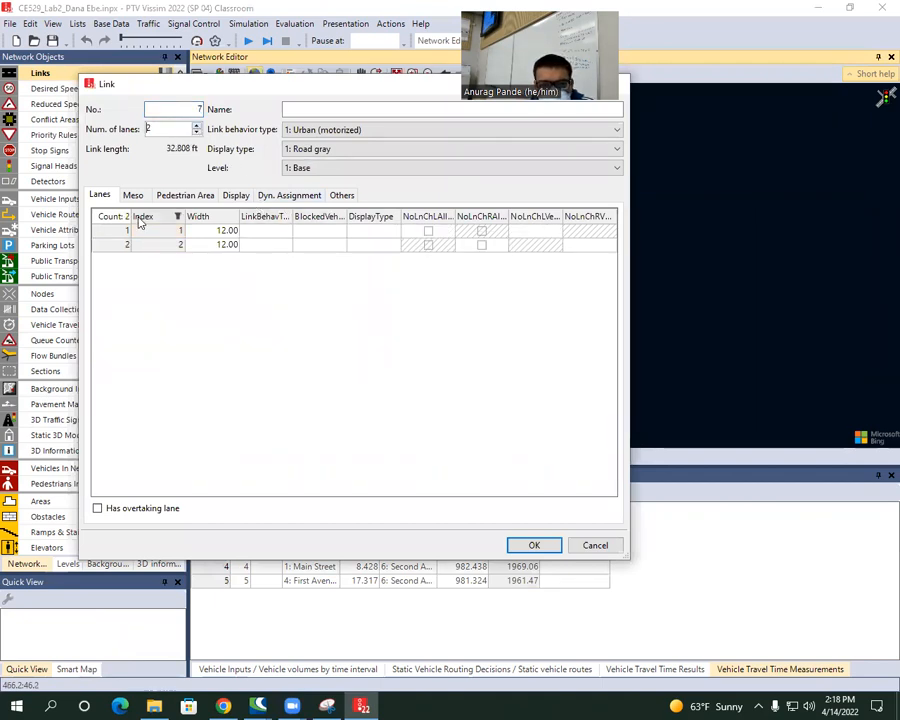
left_click(350, 196)
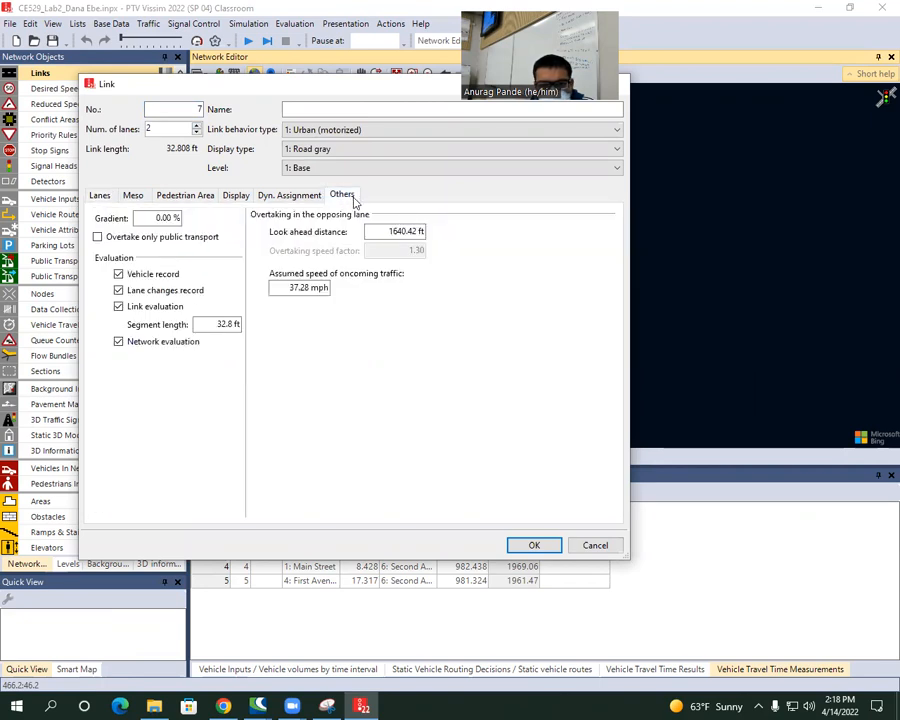
left_click(286, 199)
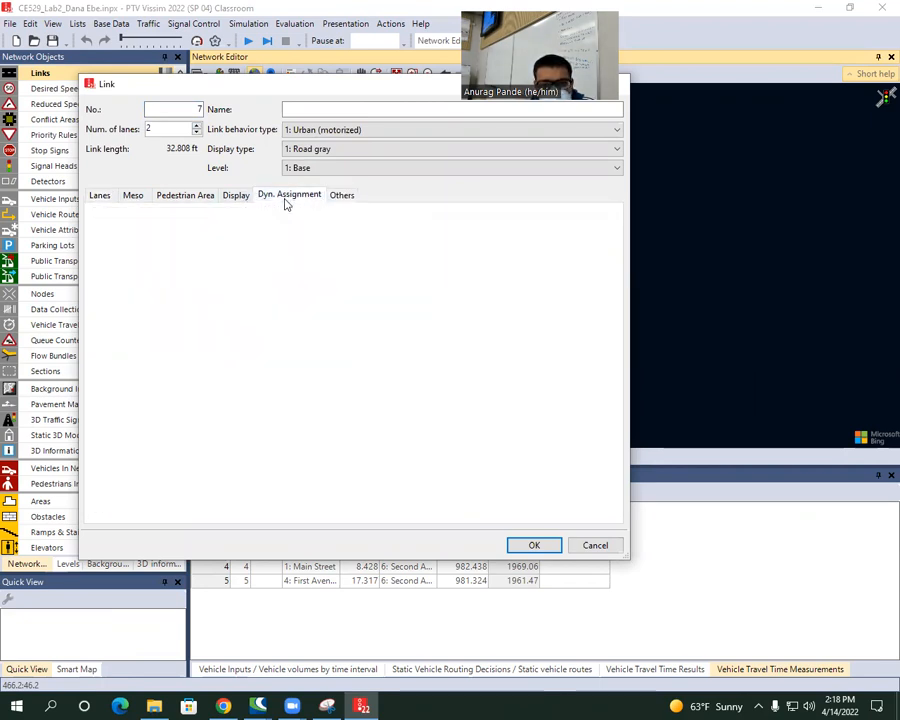
left_click(99, 195)
left_click(535, 546)
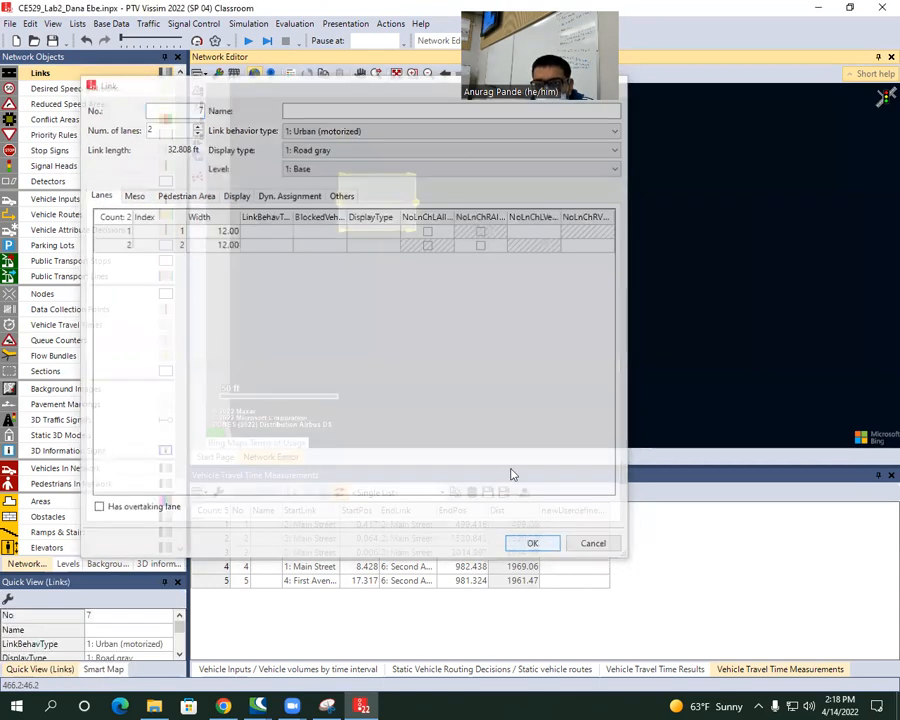
left_click_drag(414, 200, 735, 205)
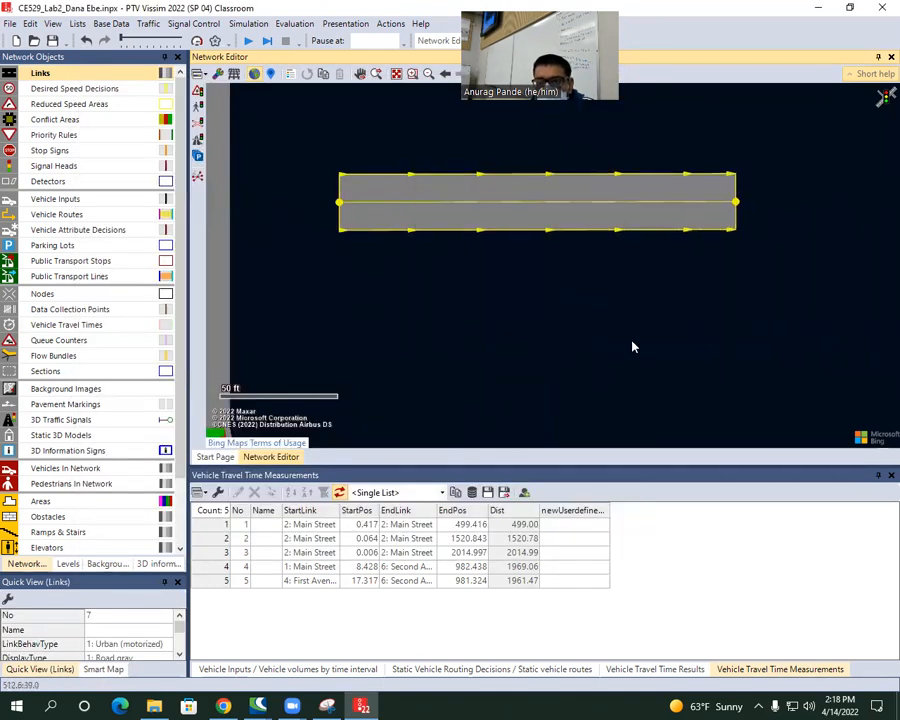
Generate the opposite direction of the new horizontal link with 2 lanes.
right_click(507, 174)
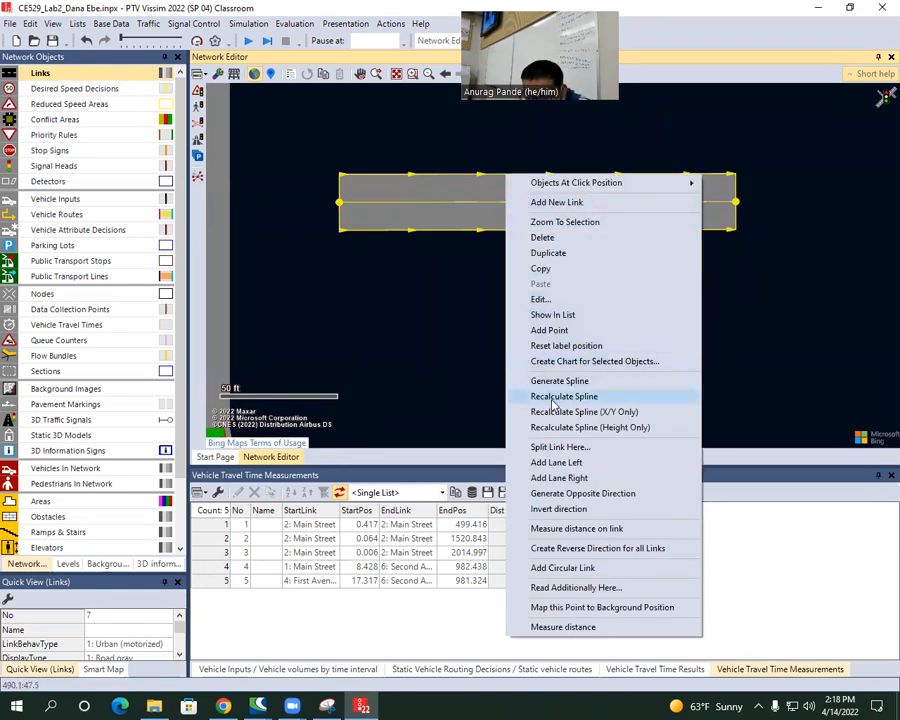
left_click(545, 493)
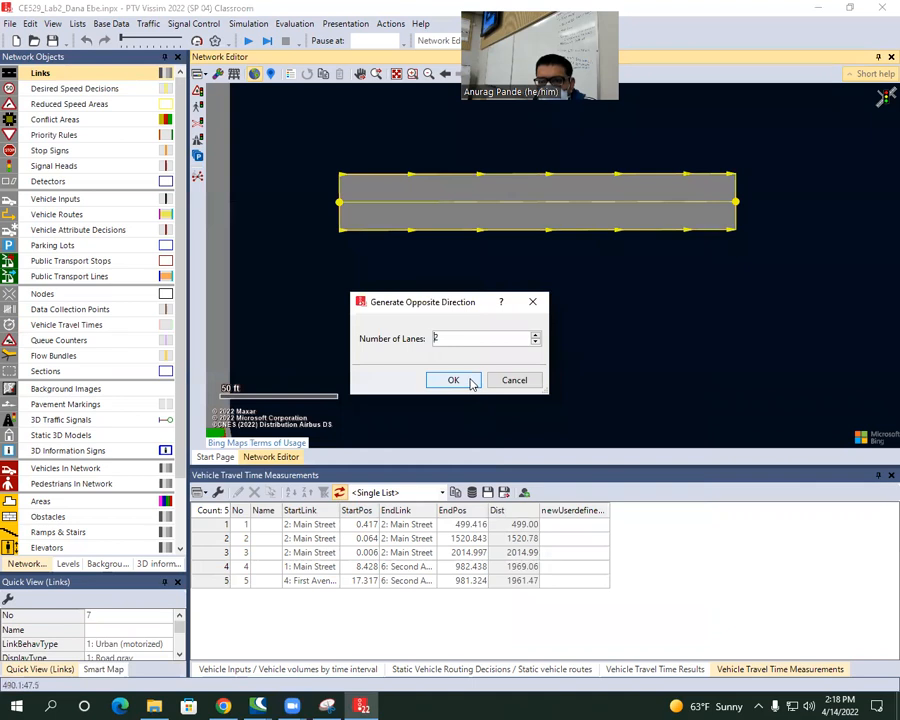
left_click(467, 381)
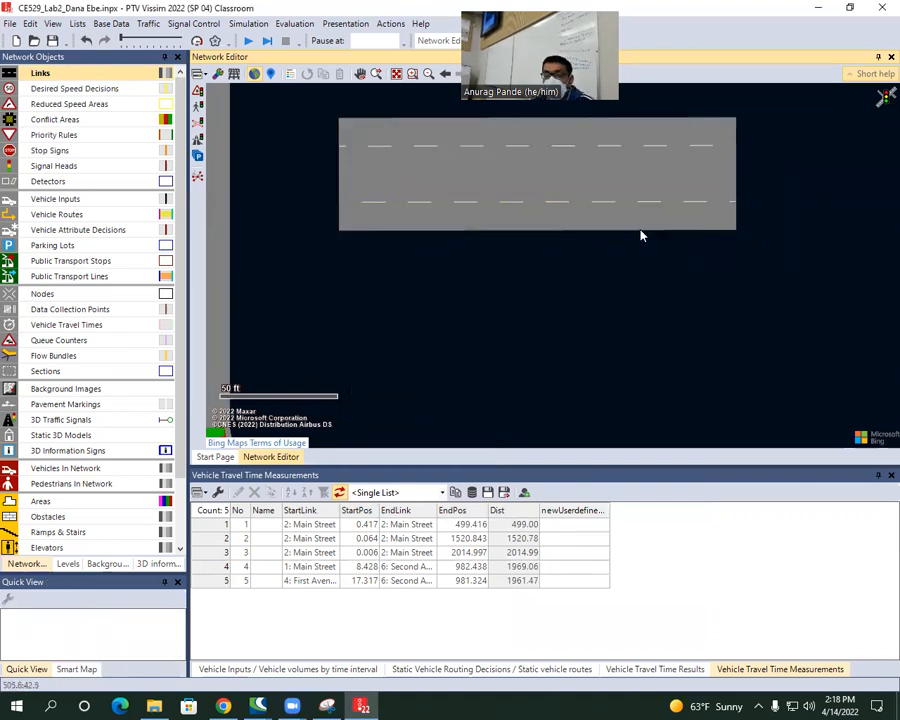
Add another two-lane link above the horizontal road and move its end point south so that the link crosses the road vertically.
left_click_drag(794, 321, 714, 413)
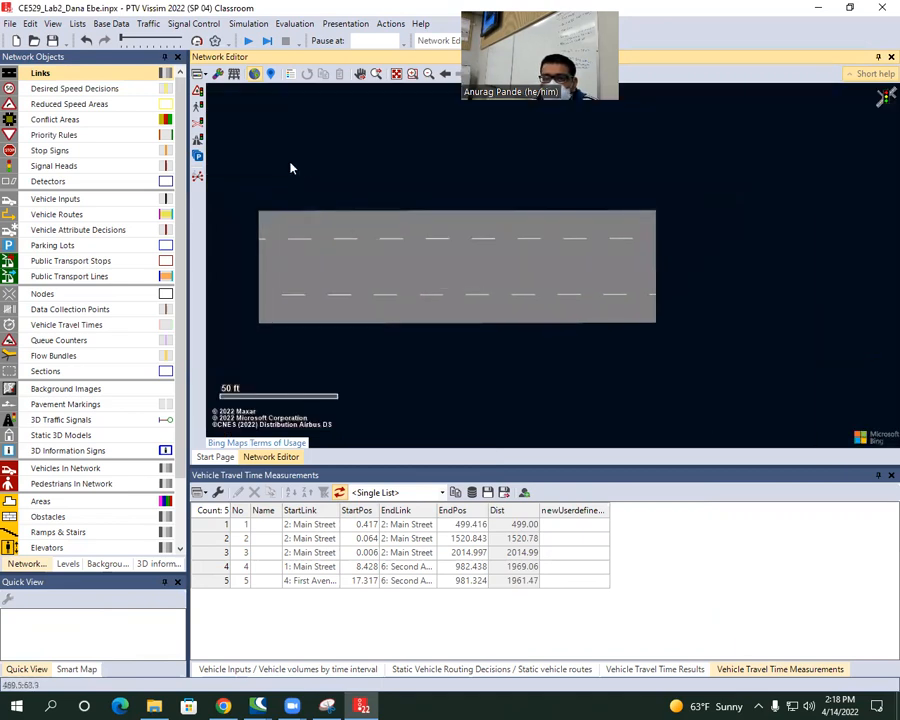
mouse_move(397, 109)
left_mouse_down()
mouse_move(395, 130)
mouse_move(402, 128)
left_mouse_up()
right_click(402, 128)
left_click(410, 133)
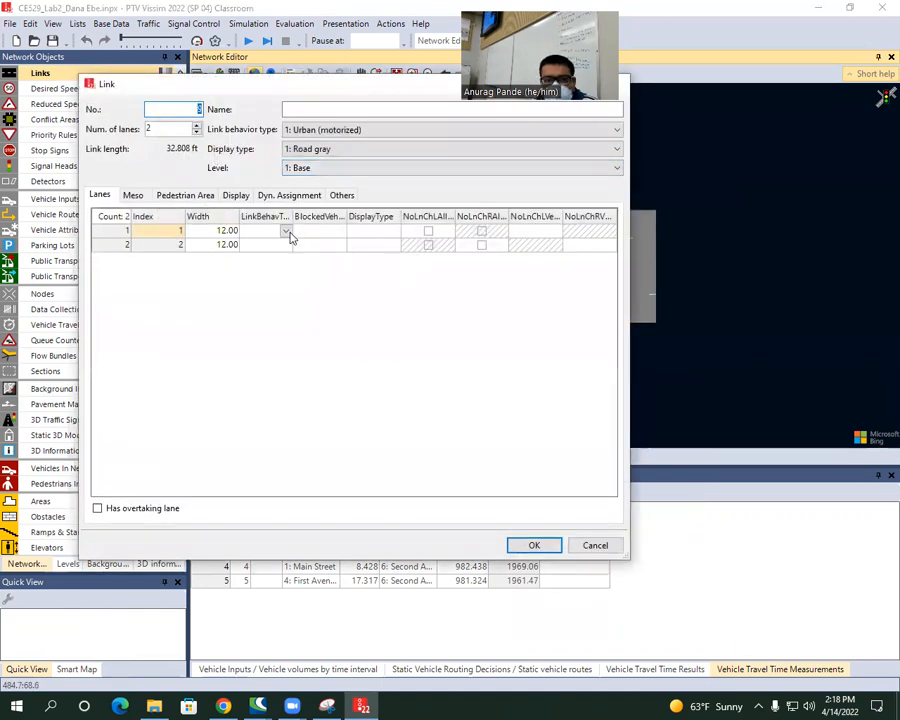
left_click(534, 544)
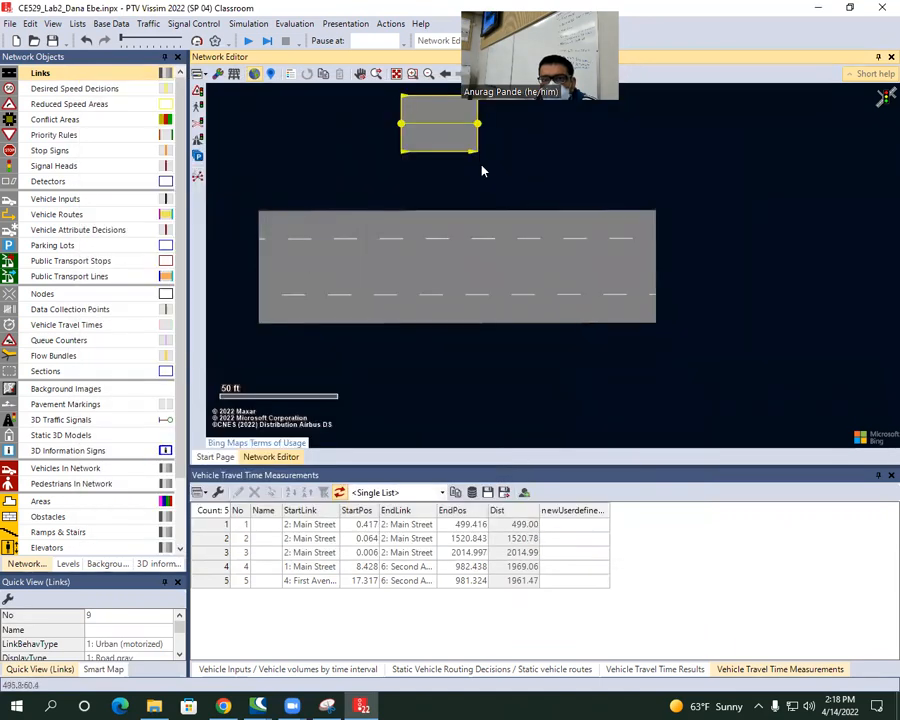
left_click_drag(480, 127, 403, 423)
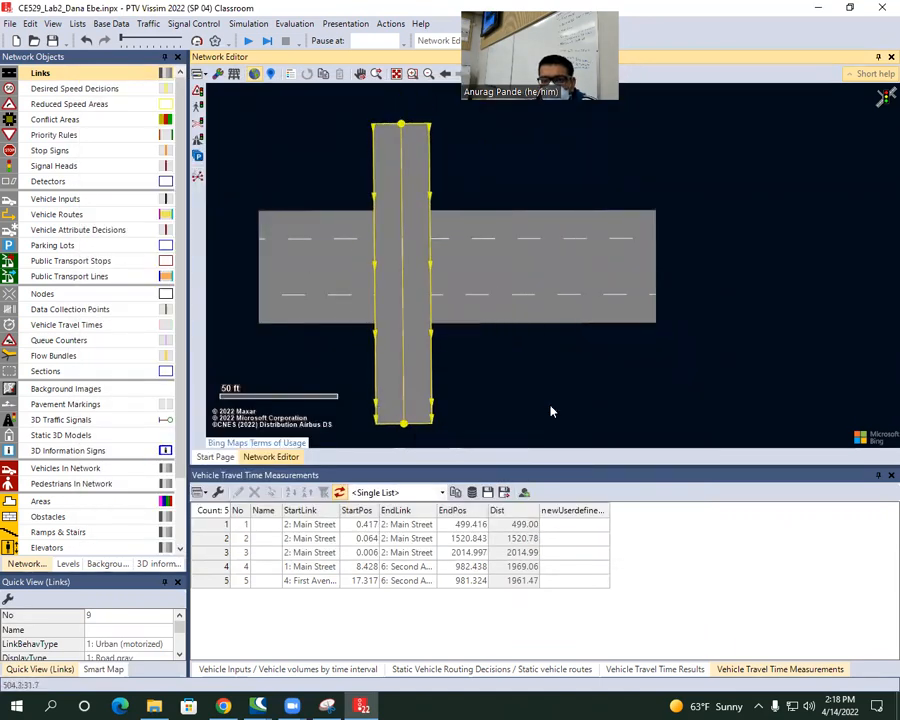
Generate the opposite direction of the vertical crossing link with 2 lanes.
right_click(400, 313)
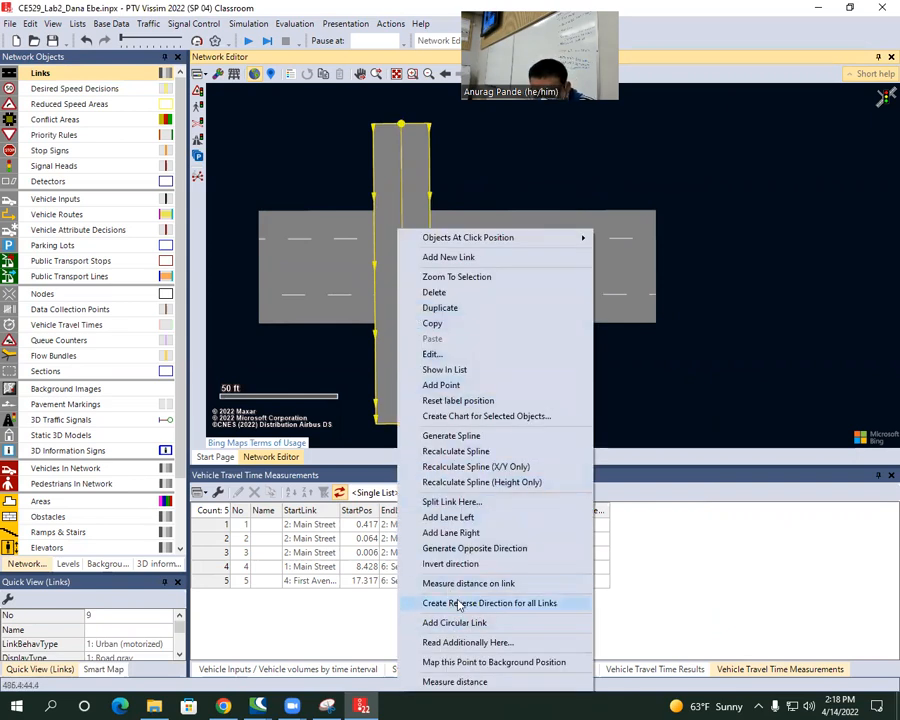
left_click(467, 549)
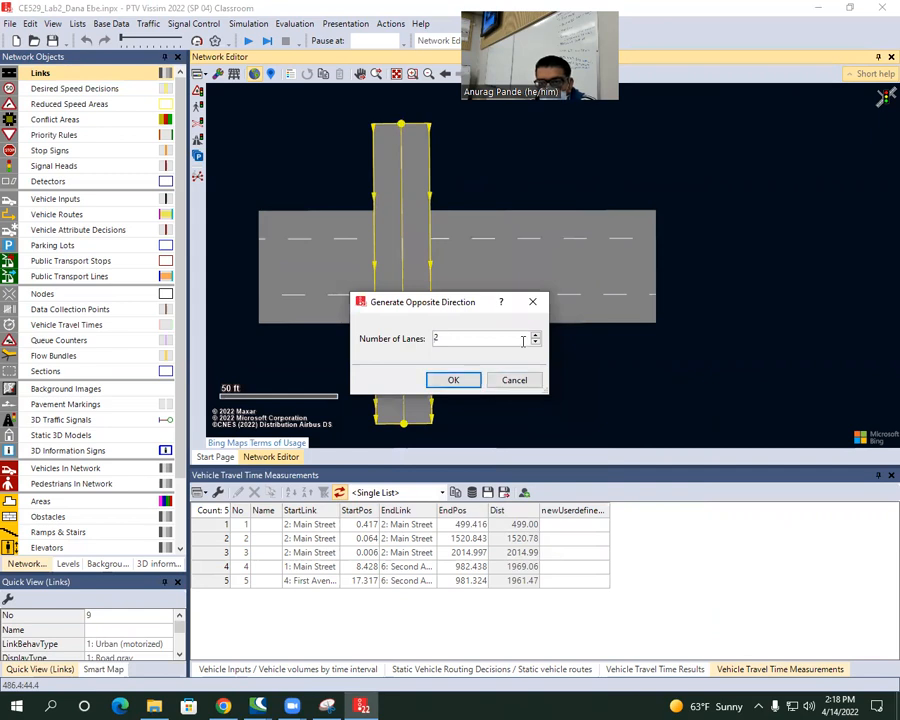
left_click(536, 336)
left_click(535, 343)
left_click(452, 381)
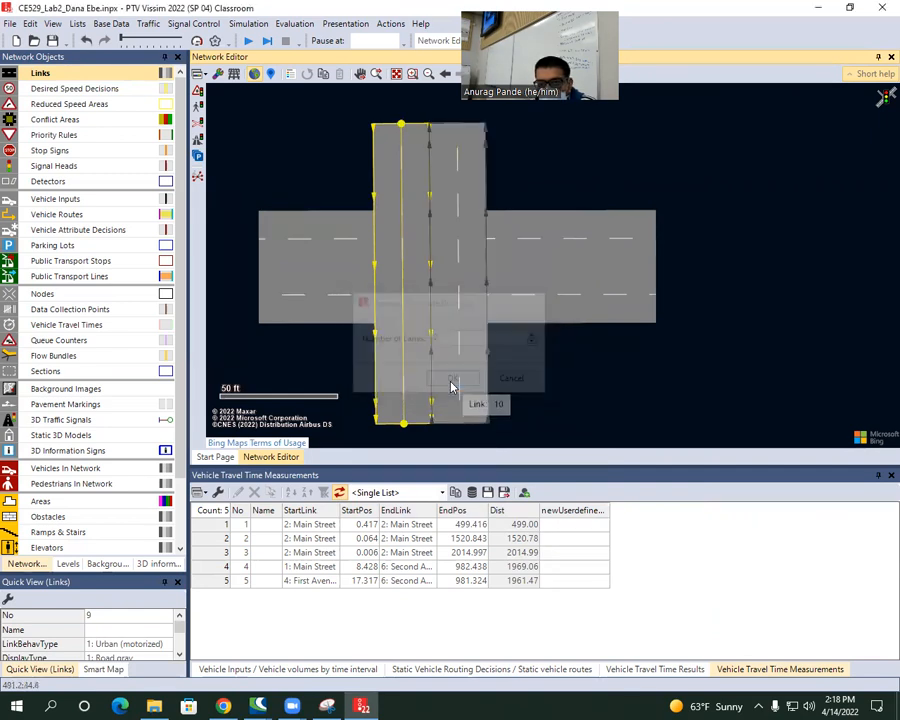
left_click(563, 381)
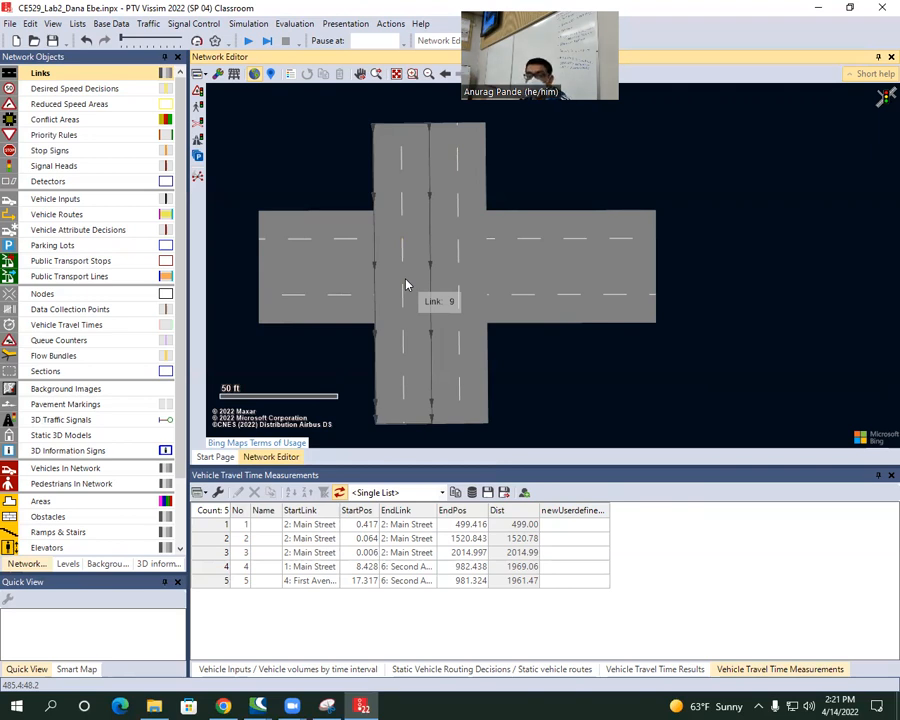
left_click(457, 704)
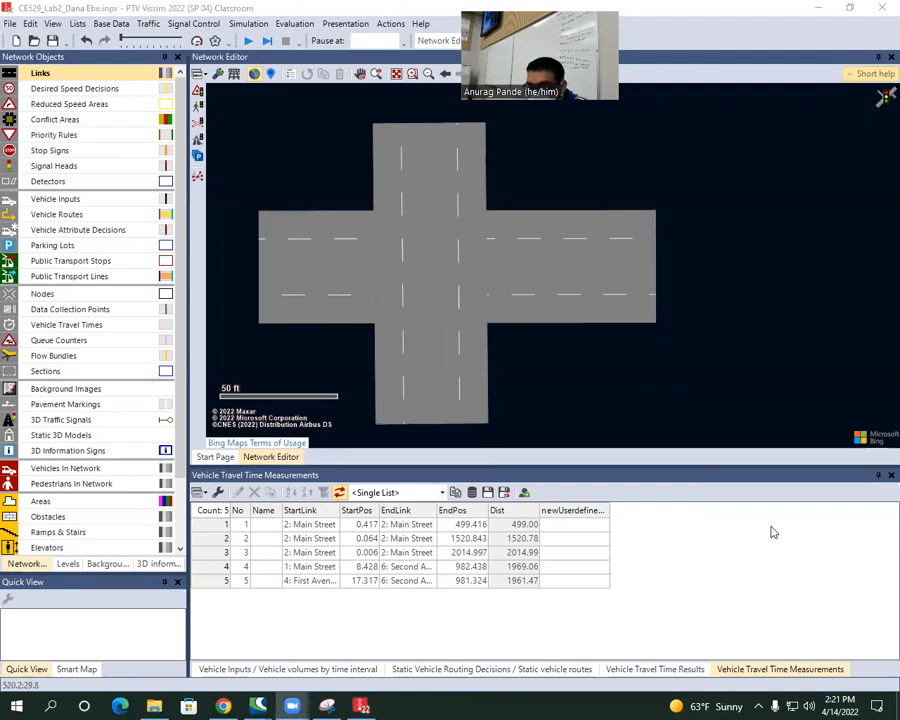